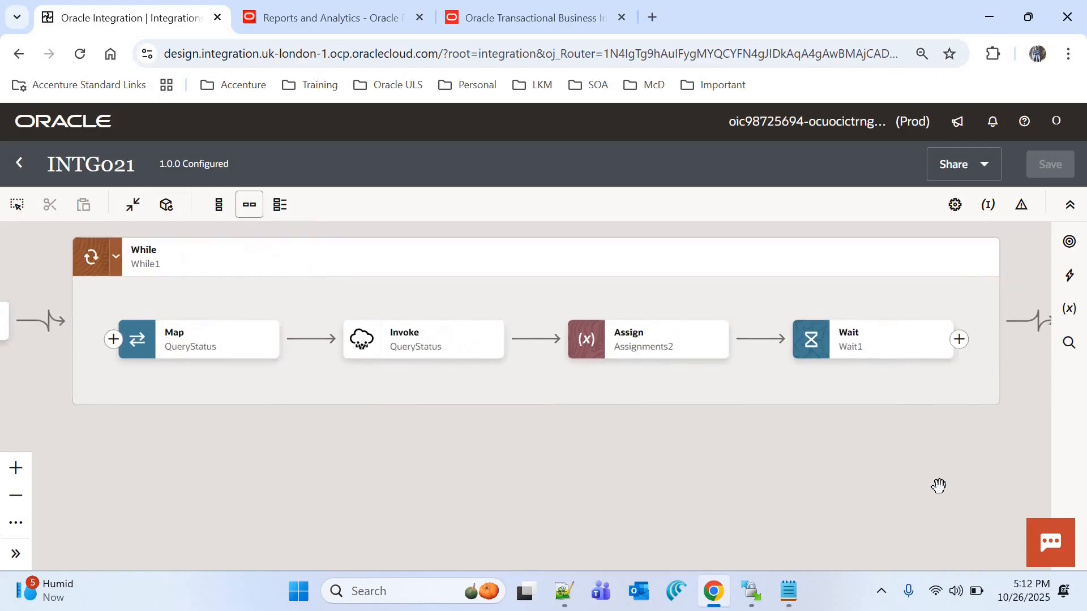
# - Review the end of the INTG021 flow, and in Notepad the error query's selected columns and its :p_process_id condition
pyautogui.hscroll(2, 447, 473)
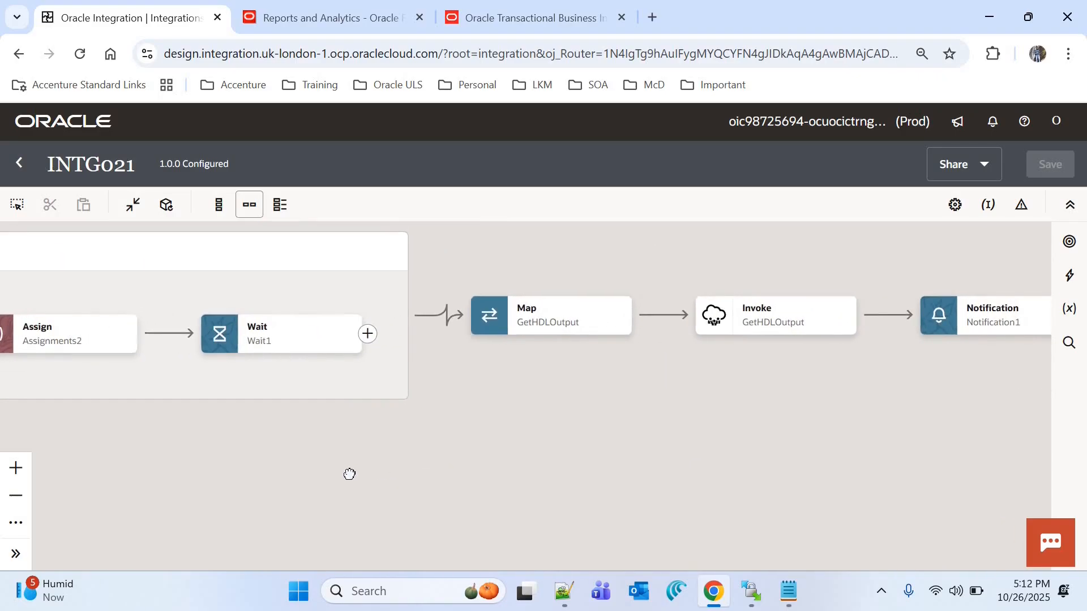
pyautogui.hscroll(2, 349, 473)
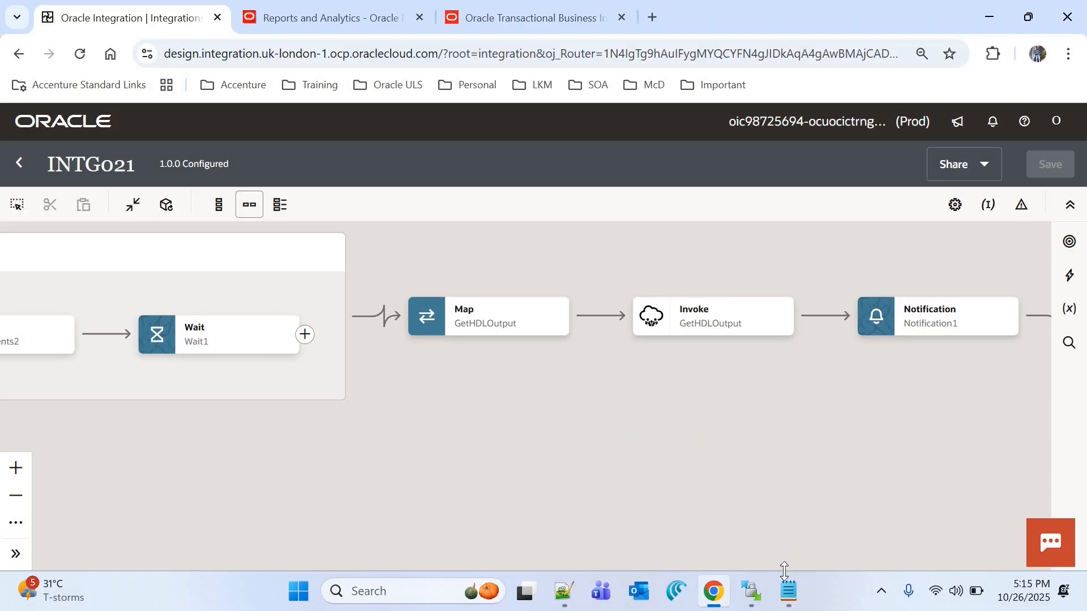
pyautogui.click(788, 589)
pyautogui.click(624, 257)
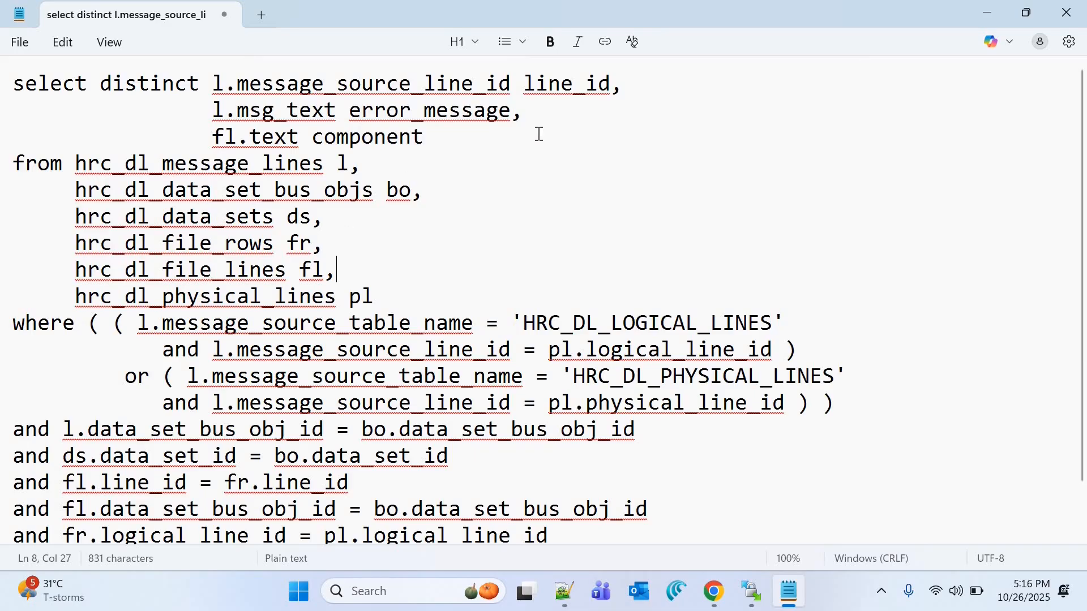
pyautogui.doubleClick(445, 111)
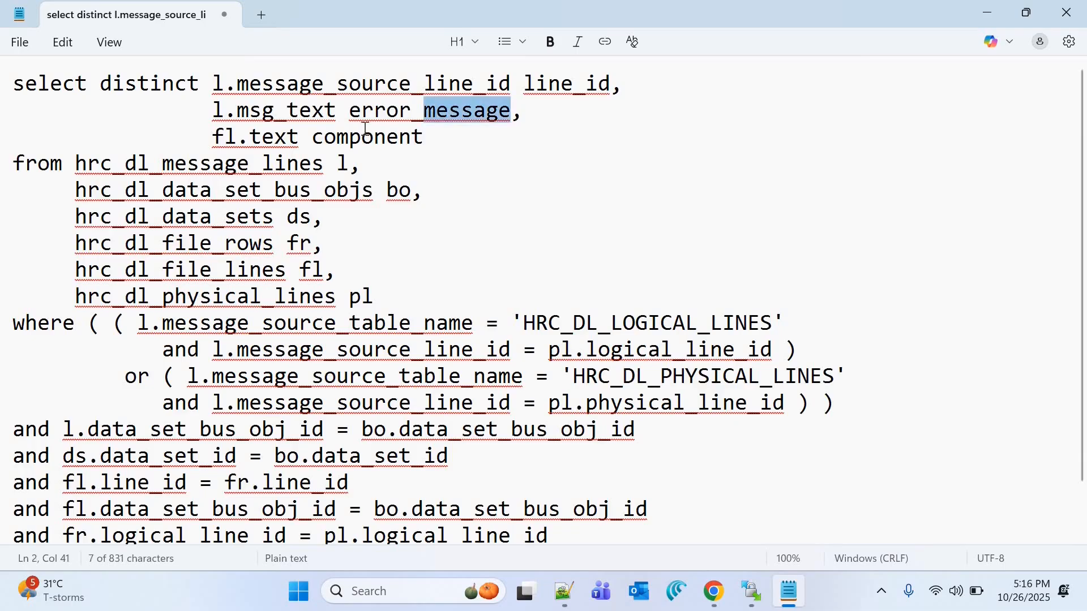
pyautogui.doubleClick(375, 138)
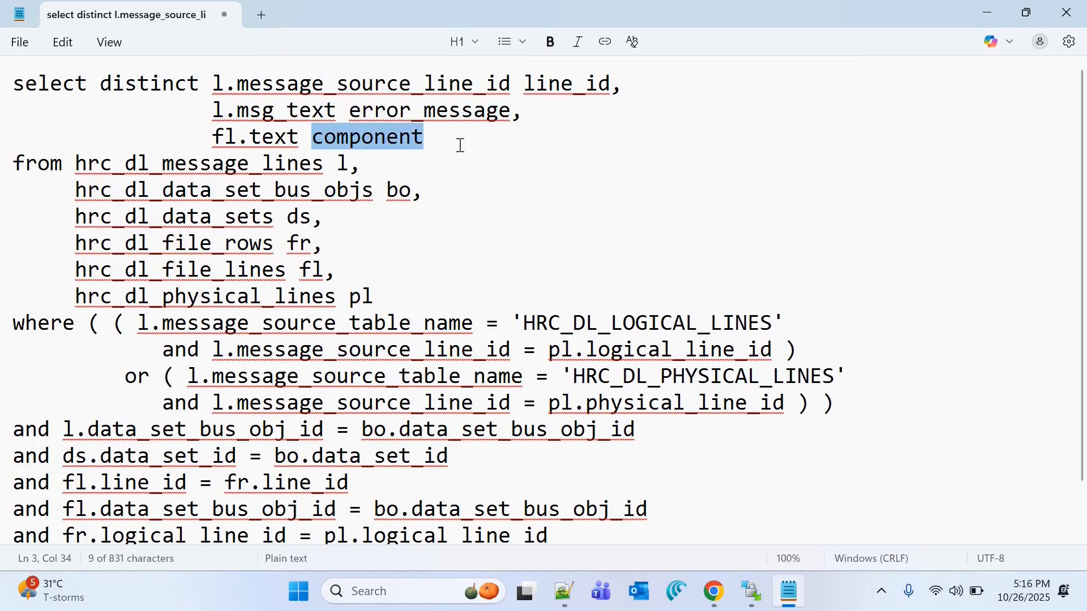
pyautogui.click(562, 88)
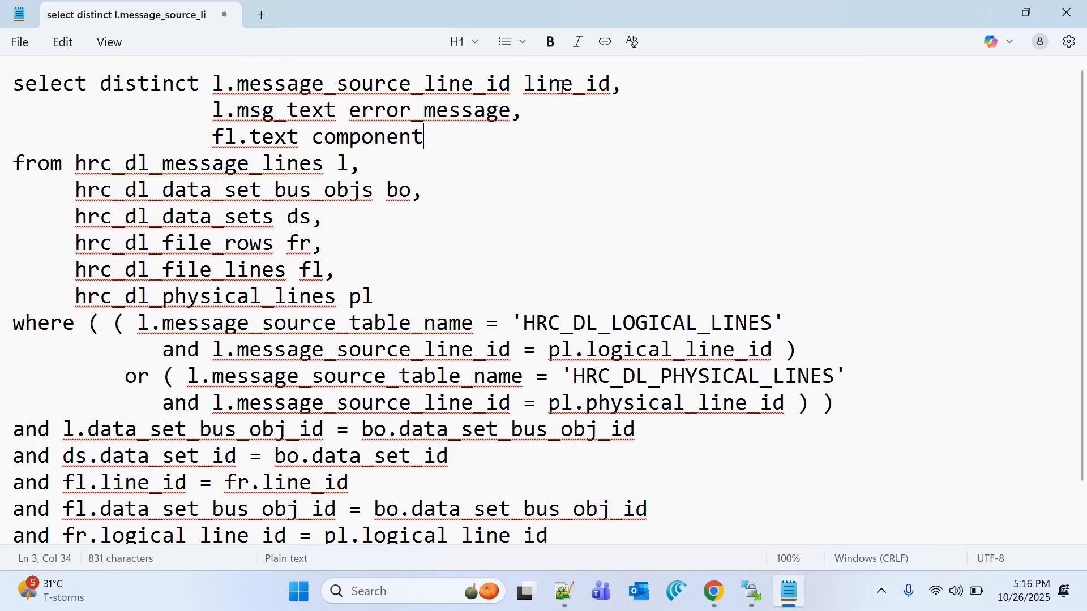
pyautogui.doubleClick(562, 88)
pyautogui.scroll(-1, 543, 283)
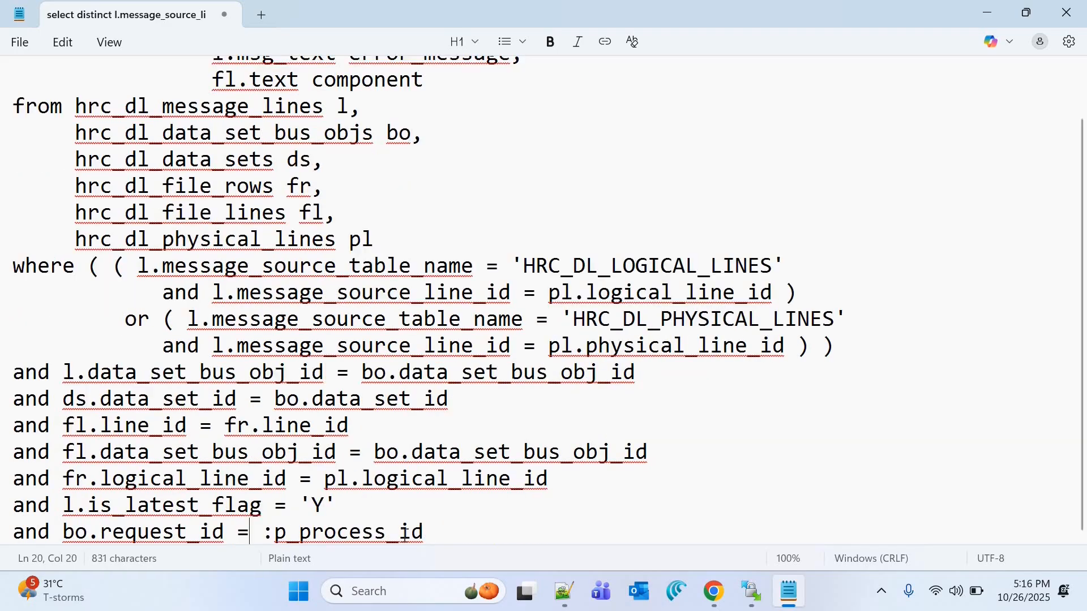
pyautogui.moveTo(249, 532); pyautogui.dragTo(445, 535)
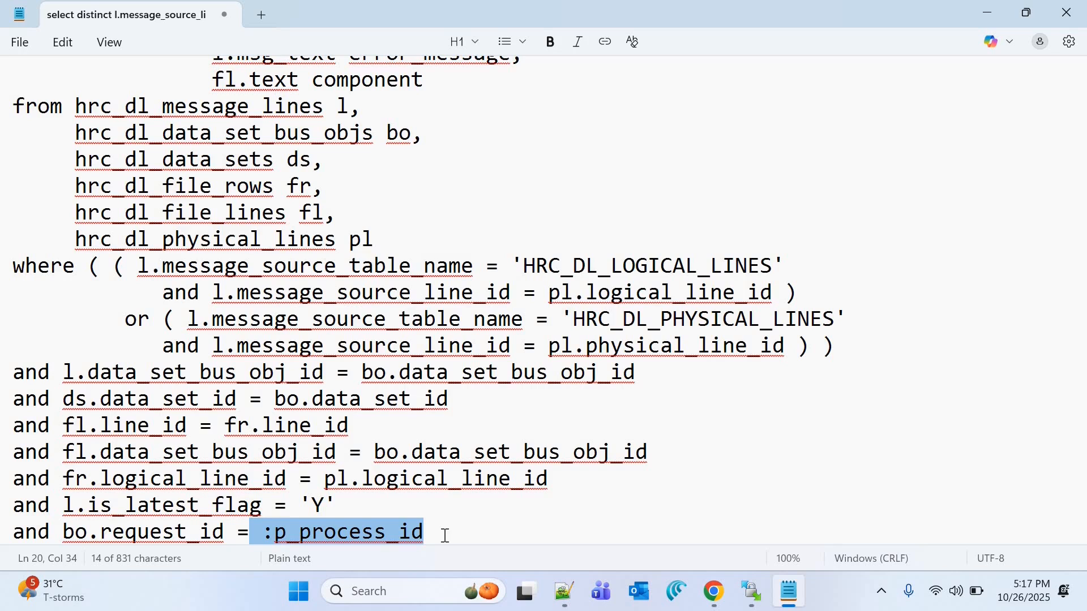
pyautogui.click(578, 424)
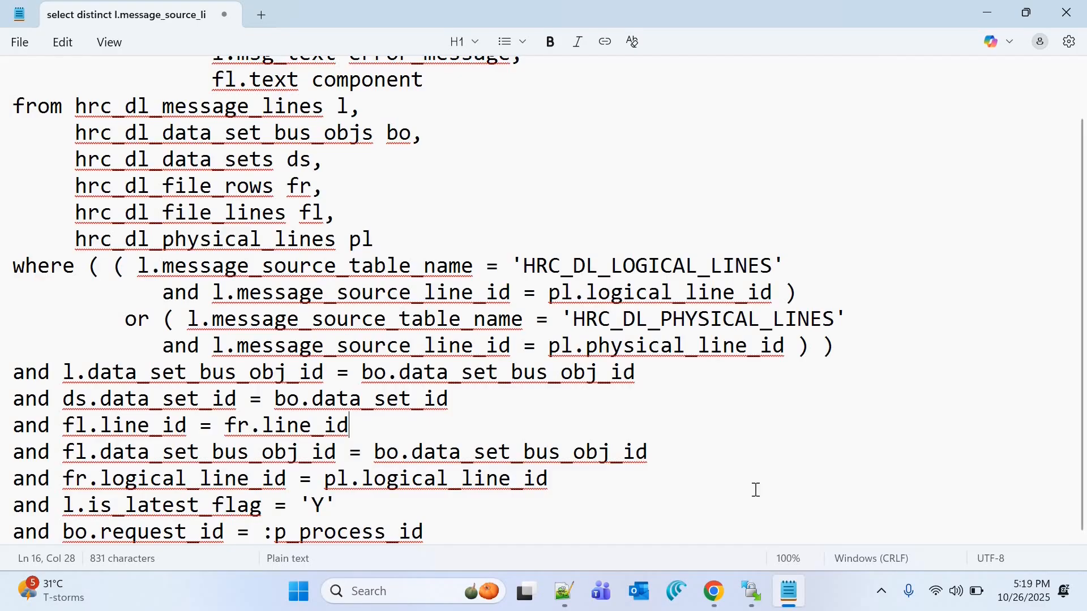
# - Switch to the browser's report catalog and inspect the HDL_ERROR_DM data model's query and the HDL_ERROR_REPORT definition
pyautogui.hotkey('alt', 'Tab')
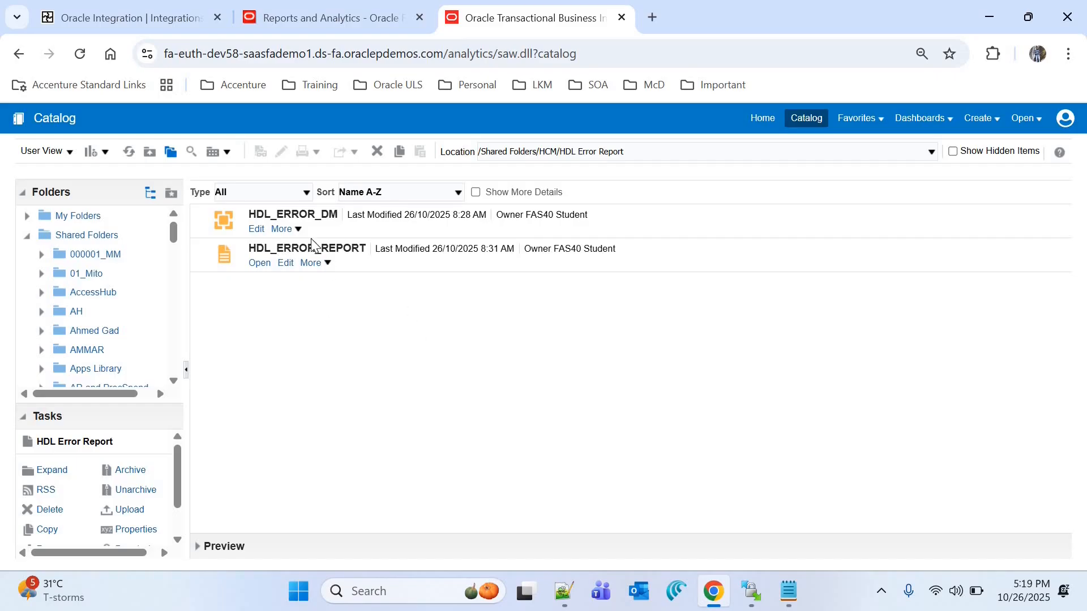
pyautogui.click(257, 233)
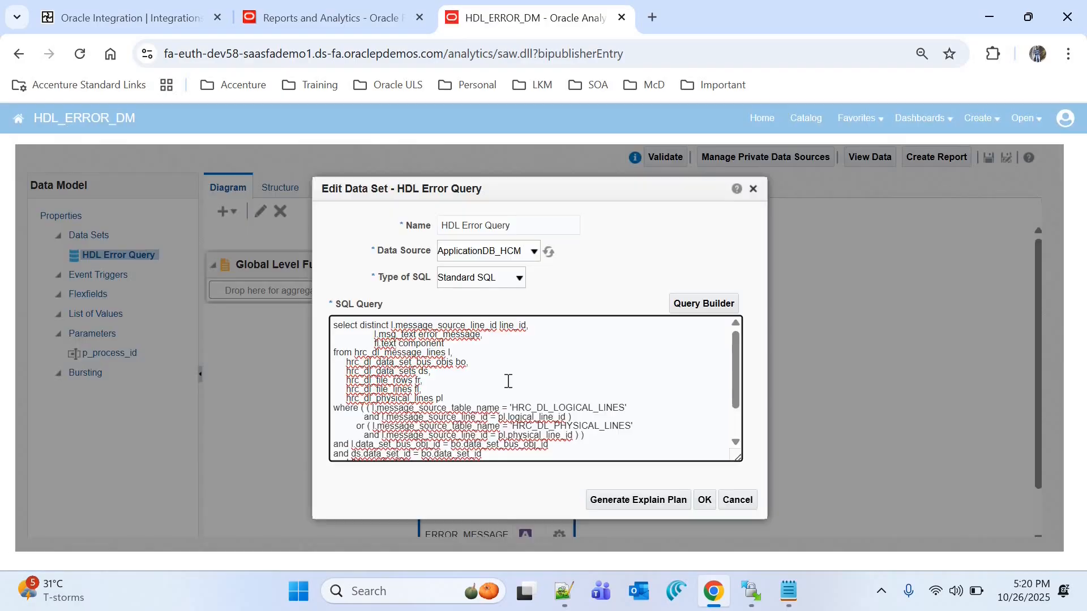
pyautogui.click(738, 500)
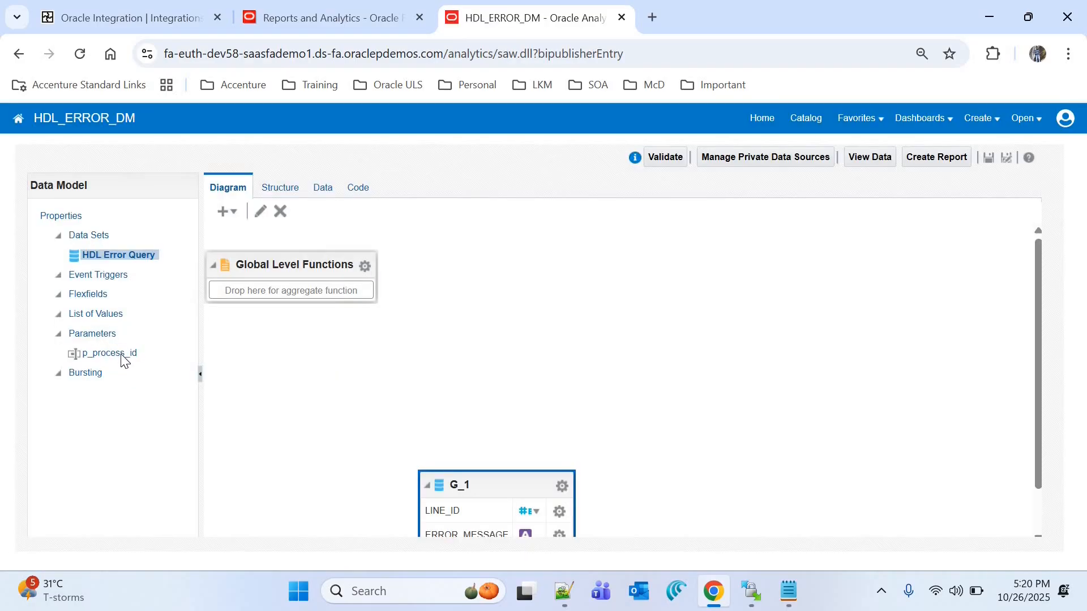
pyautogui.click(805, 118)
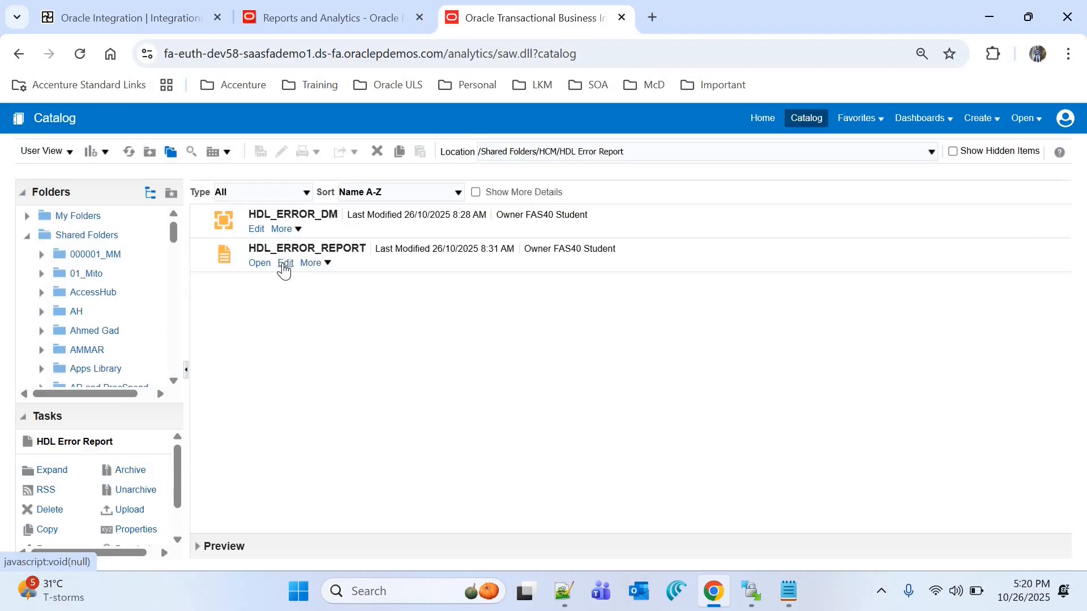
pyautogui.click(286, 264)
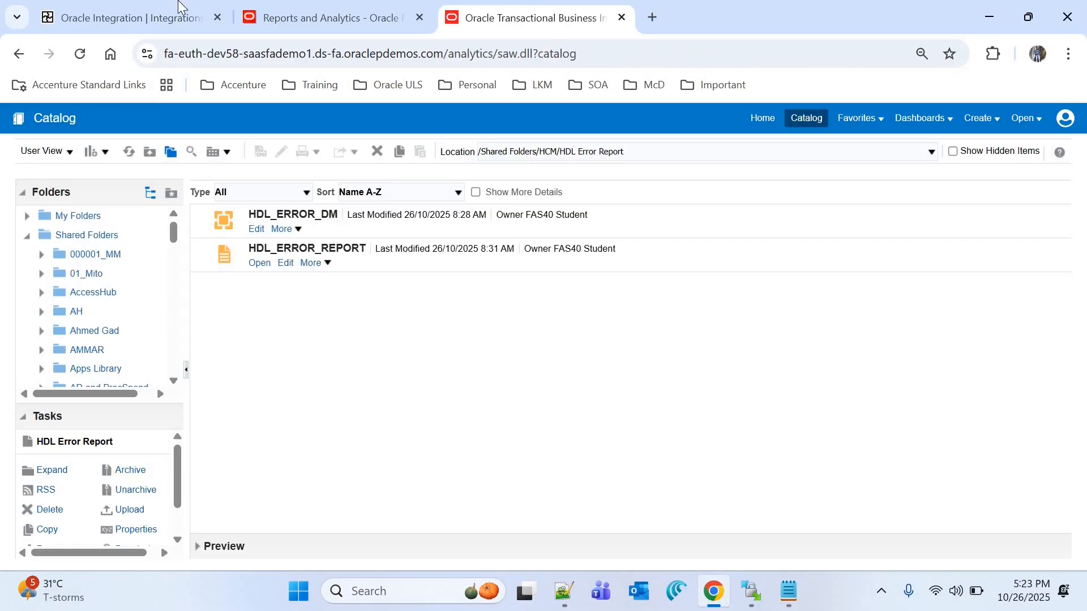
# - In Oracle Integration, open the SOAP001 connection and examine its full WSDL URL
pyautogui.click(234, 32)
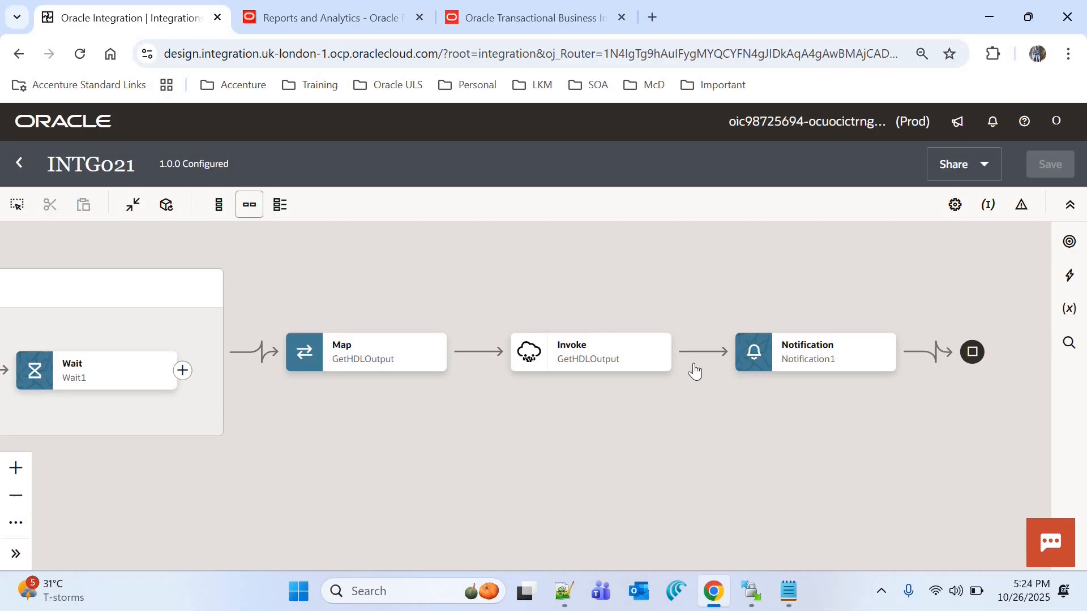
pyautogui.click(19, 163)
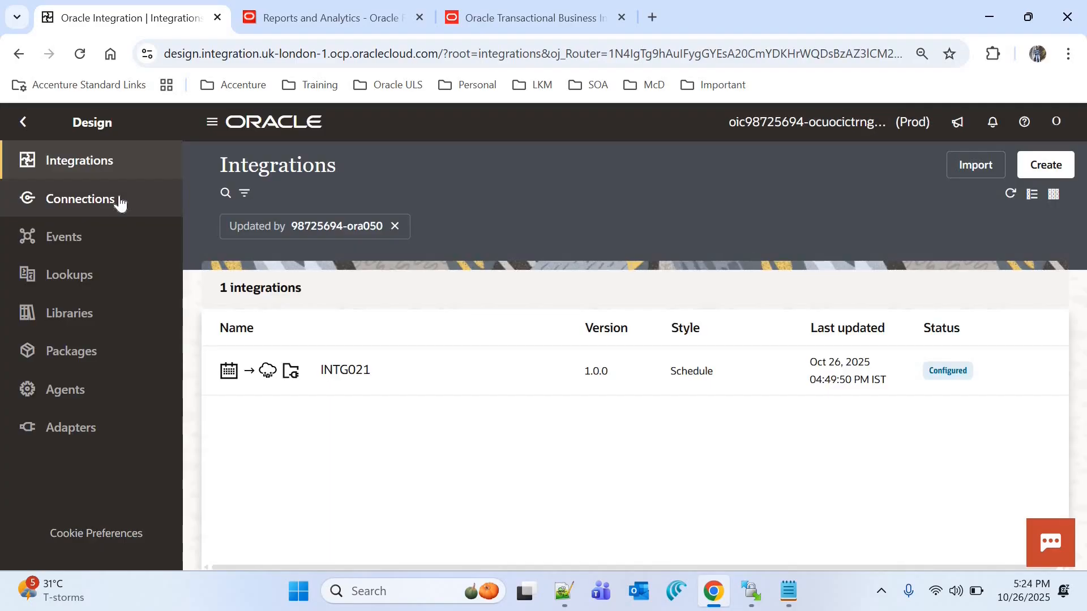
pyautogui.click(154, 200)
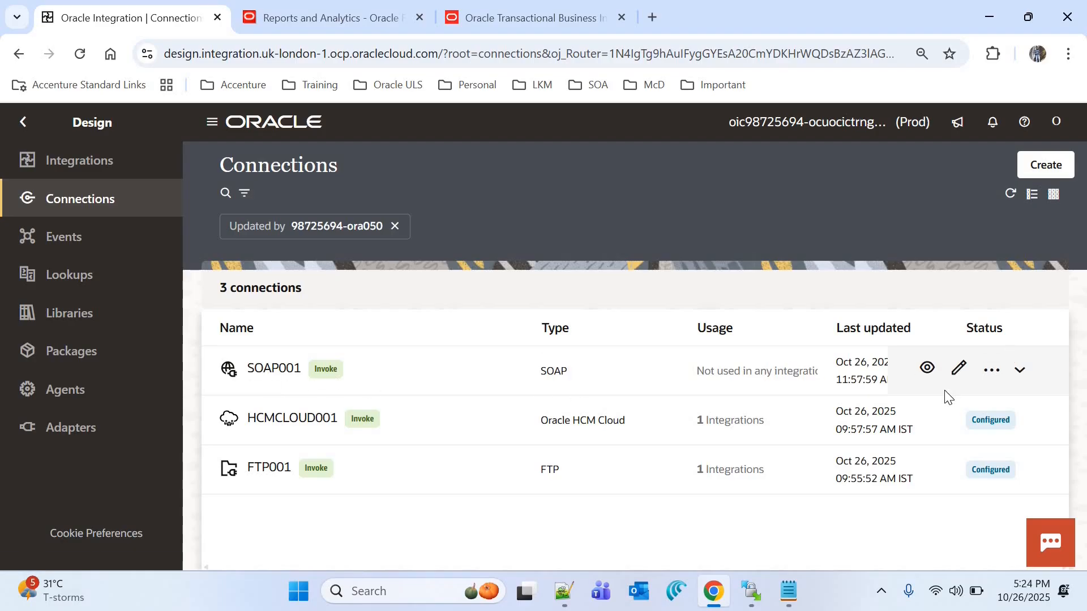
pyautogui.click(266, 368)
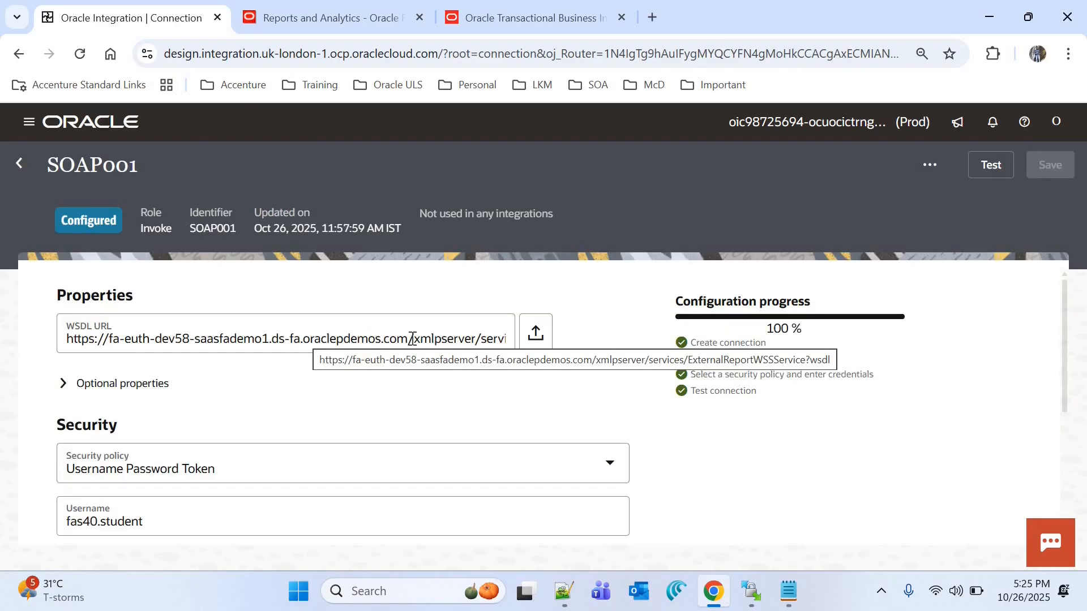
pyautogui.click(417, 341)
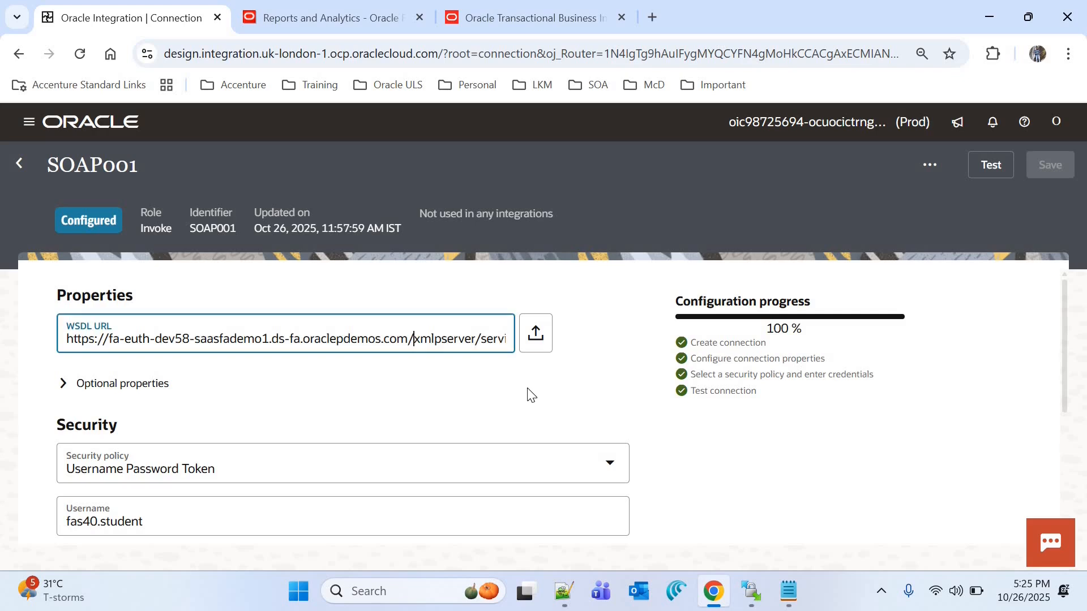
pyautogui.press('End')
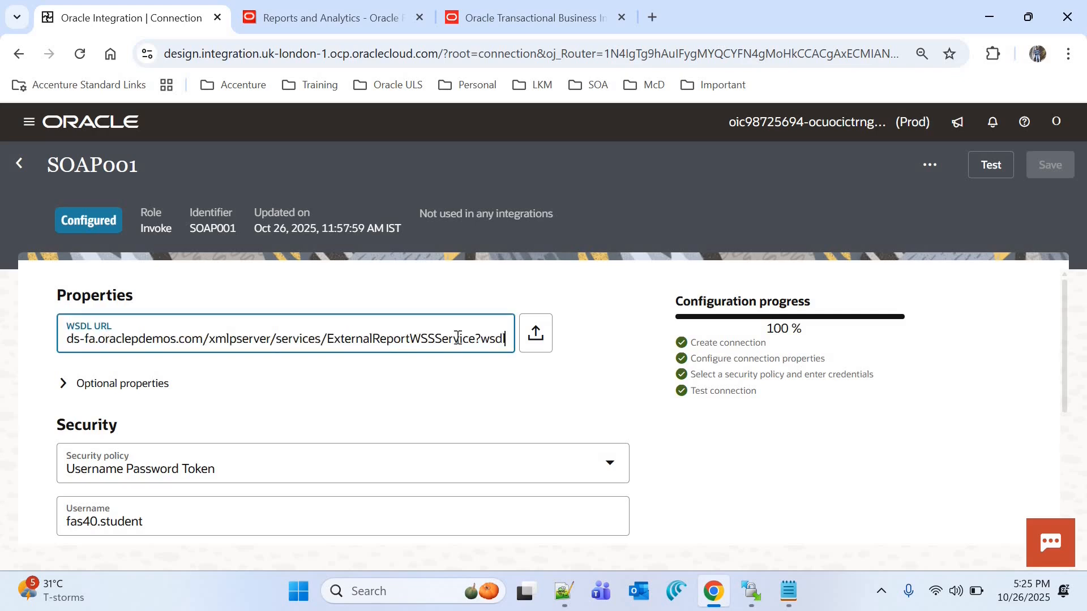
# - Leave the connection and open the INTG021 integration for editing
pyautogui.click(19, 163)
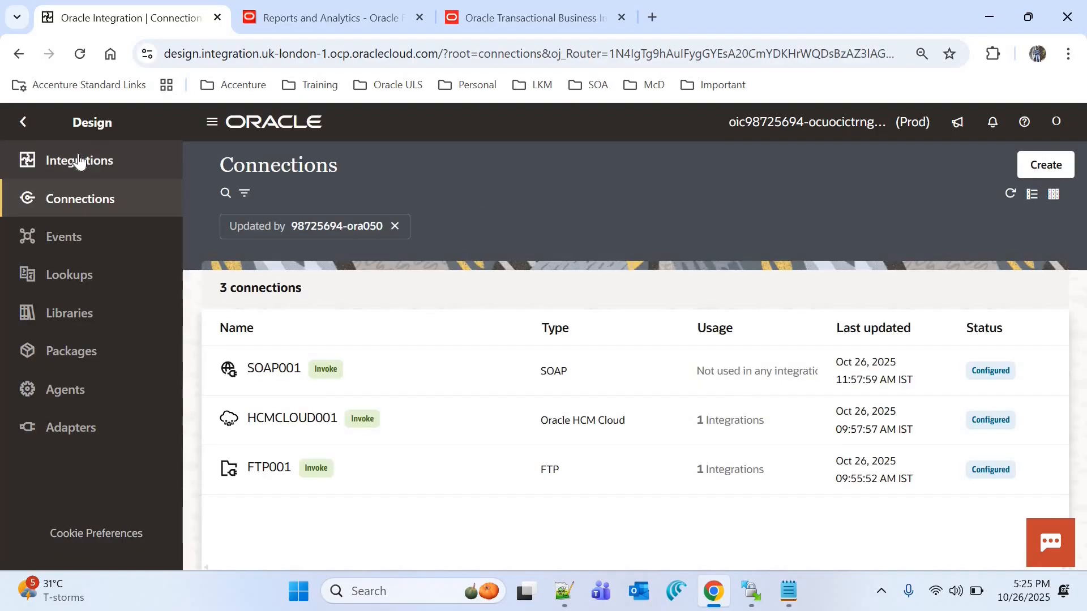
pyautogui.click(78, 158)
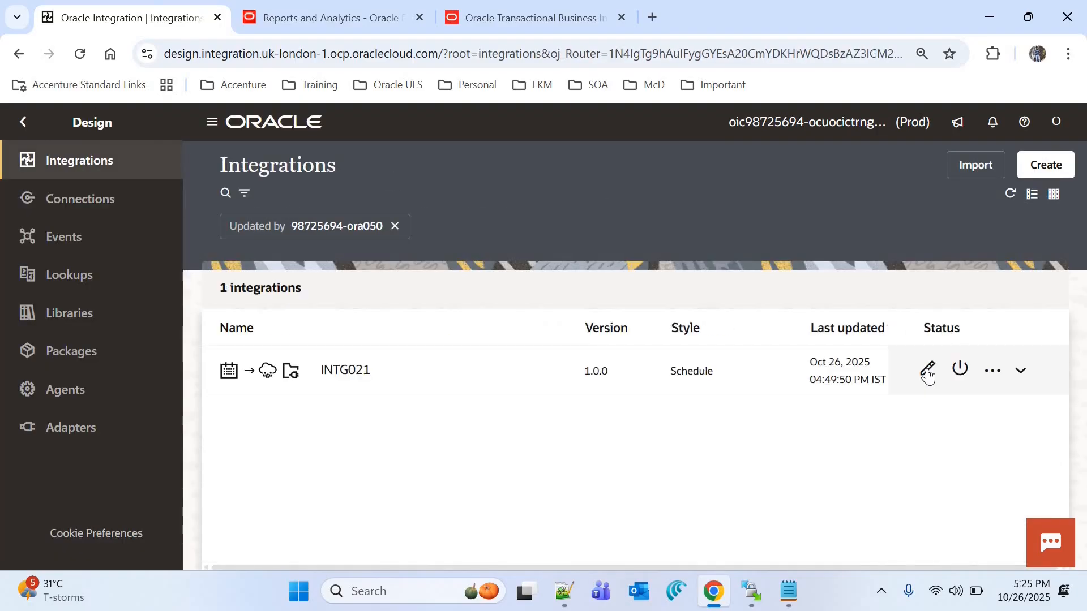
pyautogui.click(926, 373)
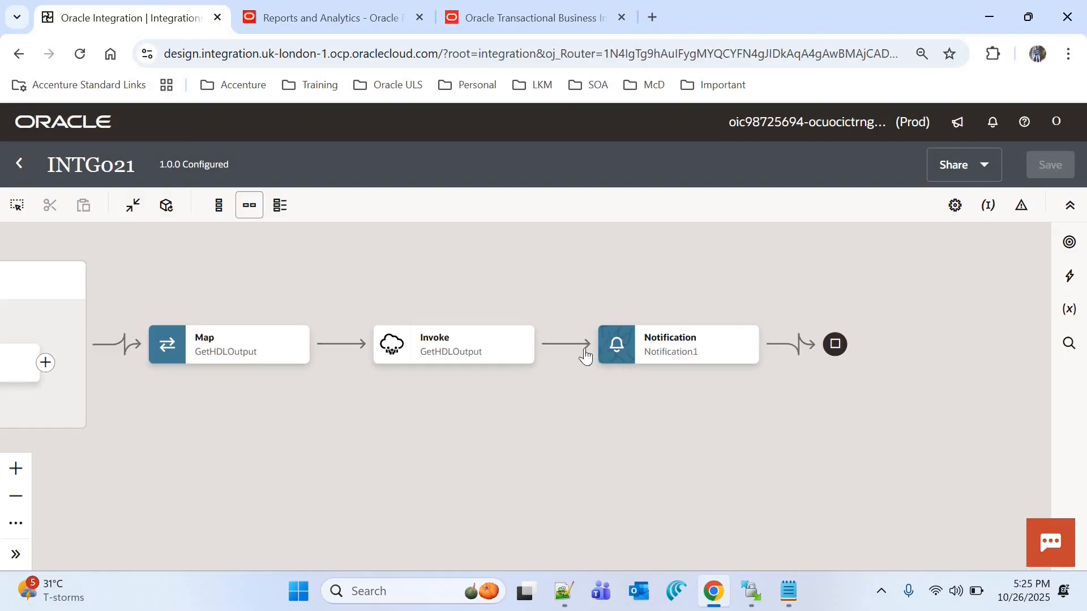
# - Add a SOAP001 invoke between the GetHDLOutput invoke and Notification1, naming the endpoint CallHDLErrorReport
pyautogui.moveTo(567, 352)
pyautogui.click(566, 344)
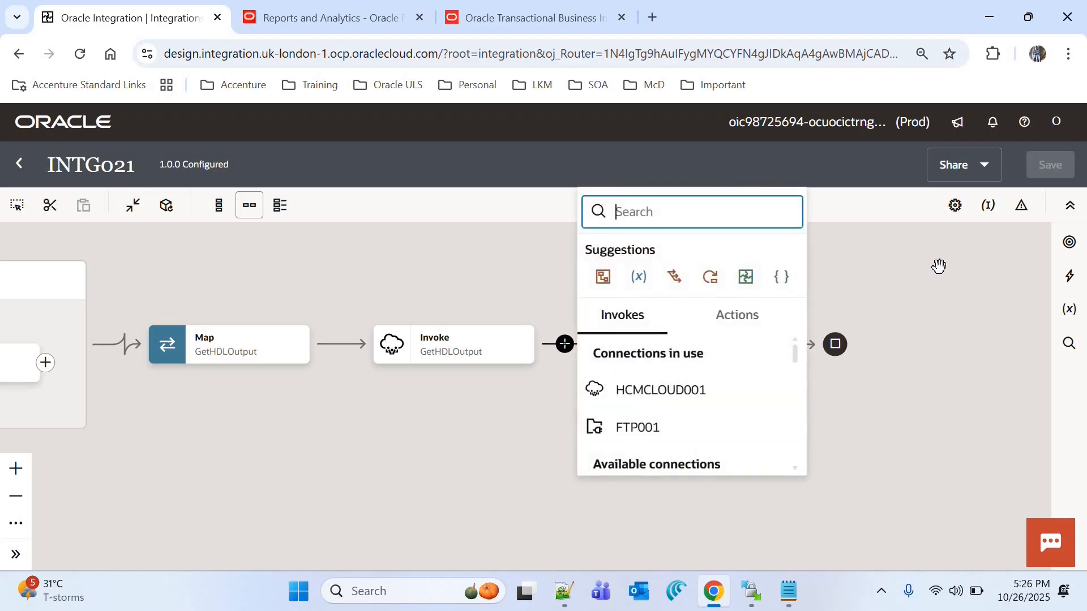
pyautogui.write('soa')
pyautogui.click(653, 290)
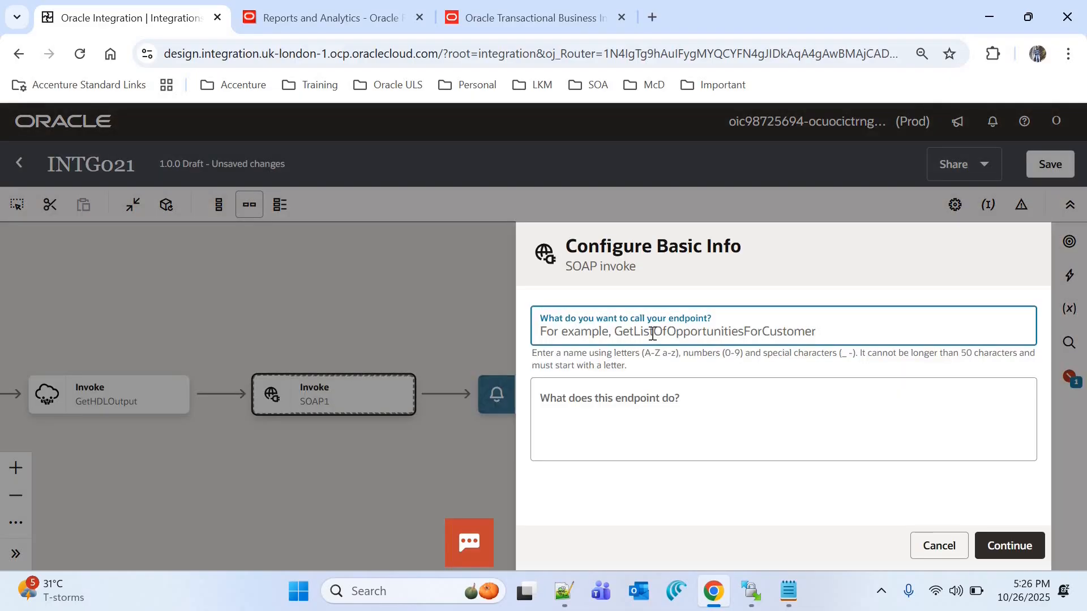
pyautogui.write('CallHDLErrorReport')
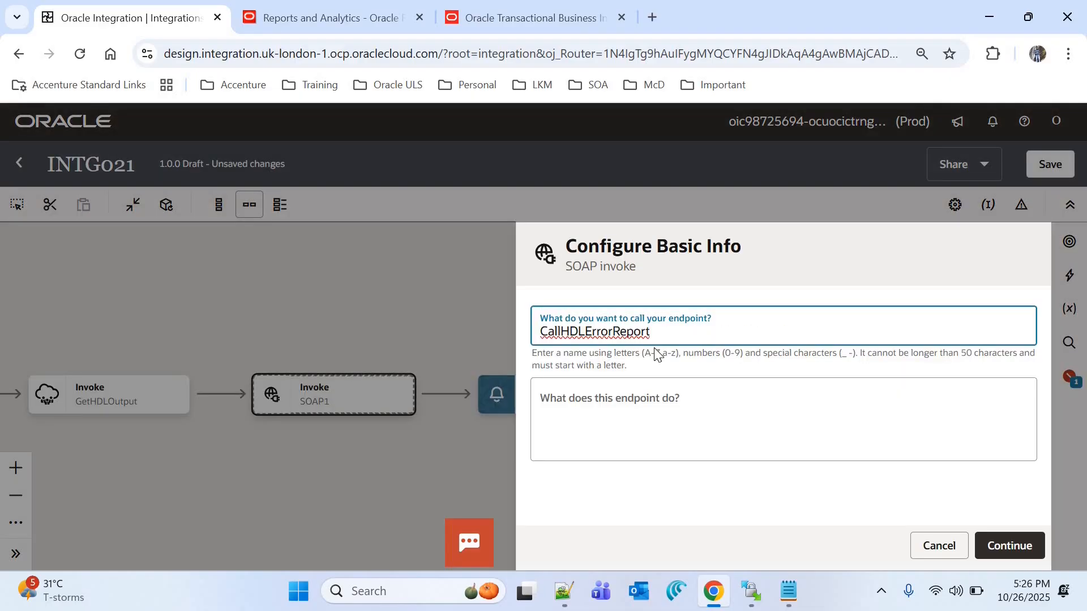
pyautogui.click(1012, 547)
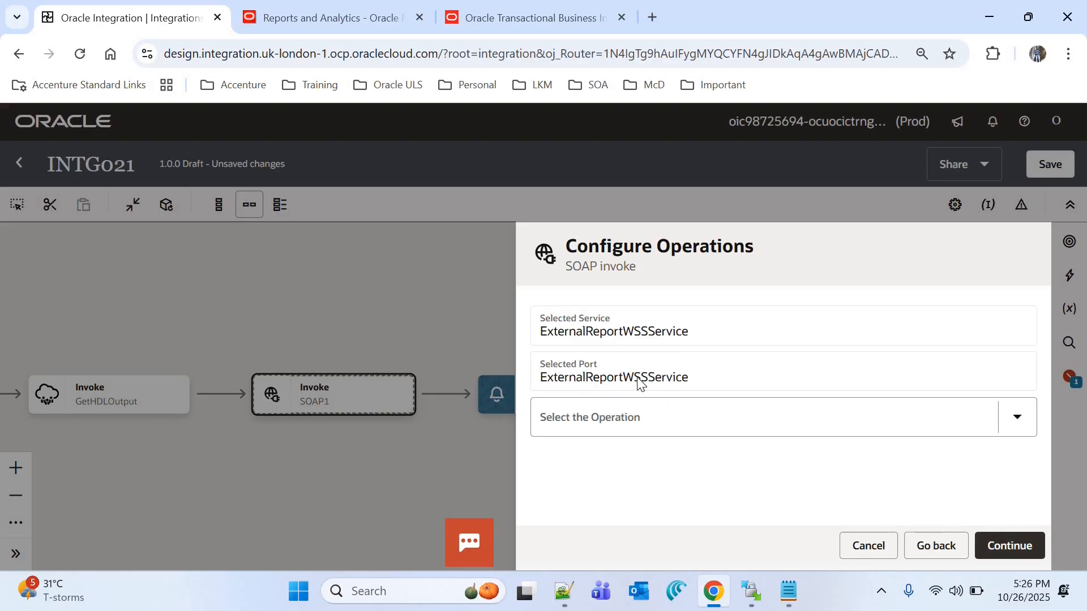
# - Select the runReport operation for the SOAP endpoint, accept the remaining settings and finish its configuration
pyautogui.click(606, 417)
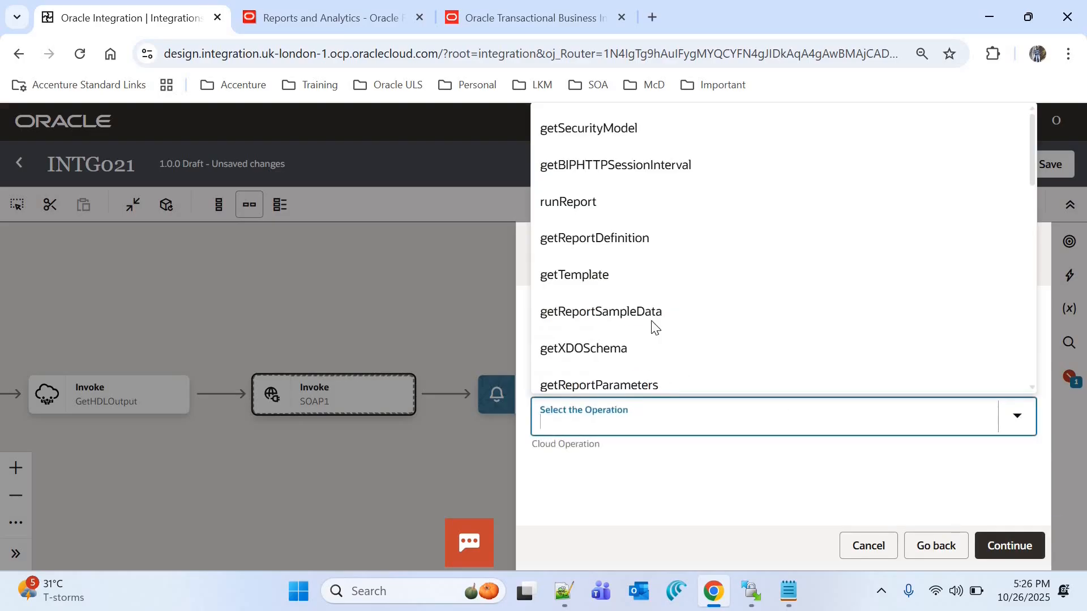
pyautogui.click(592, 199)
pyautogui.click(1007, 544)
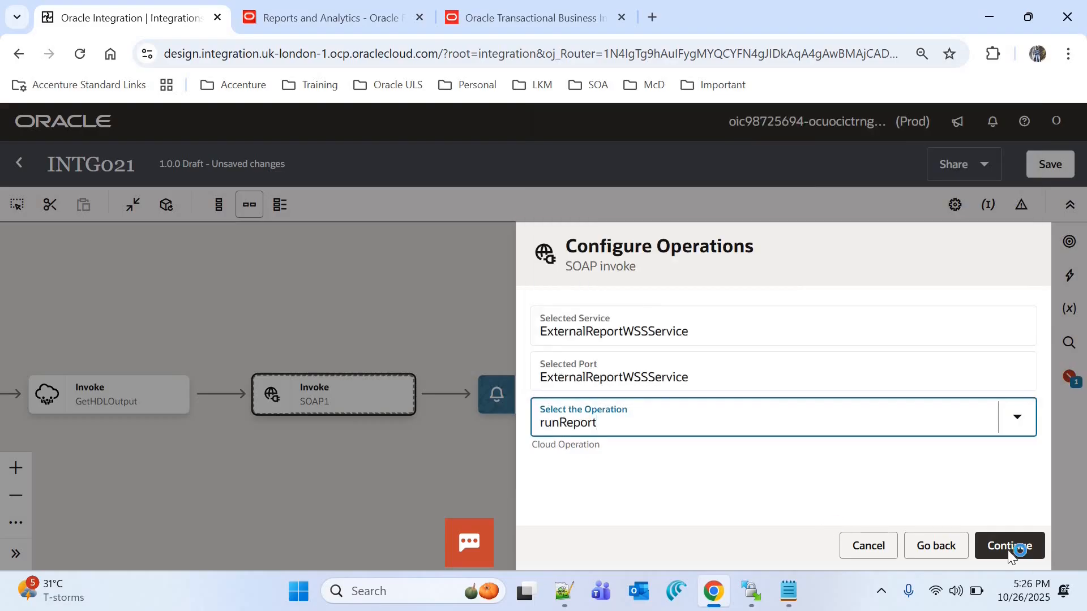
pyautogui.click(1005, 543)
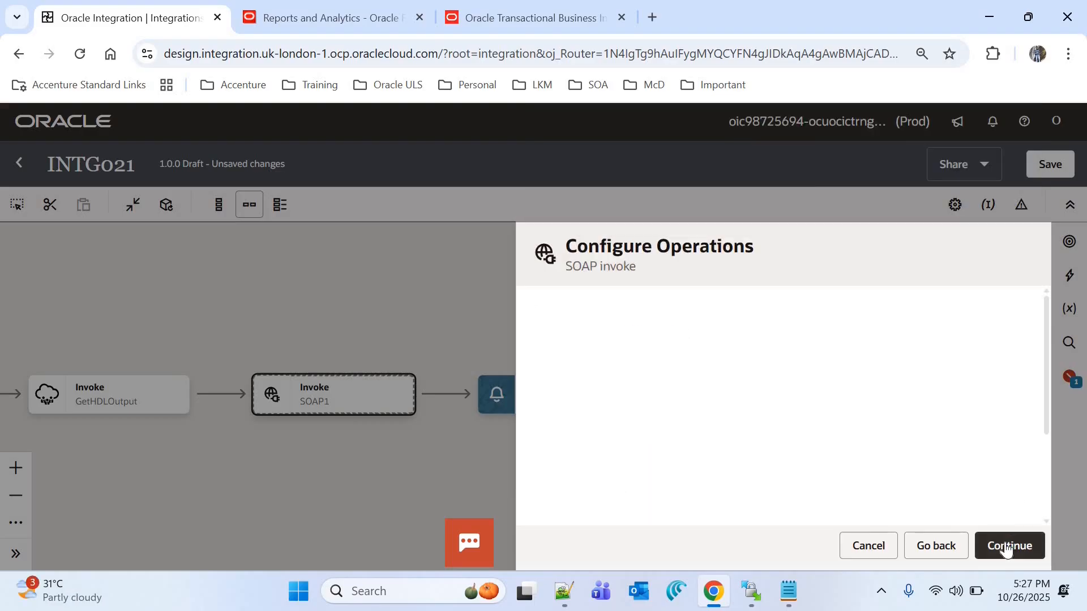
pyautogui.click(1004, 542)
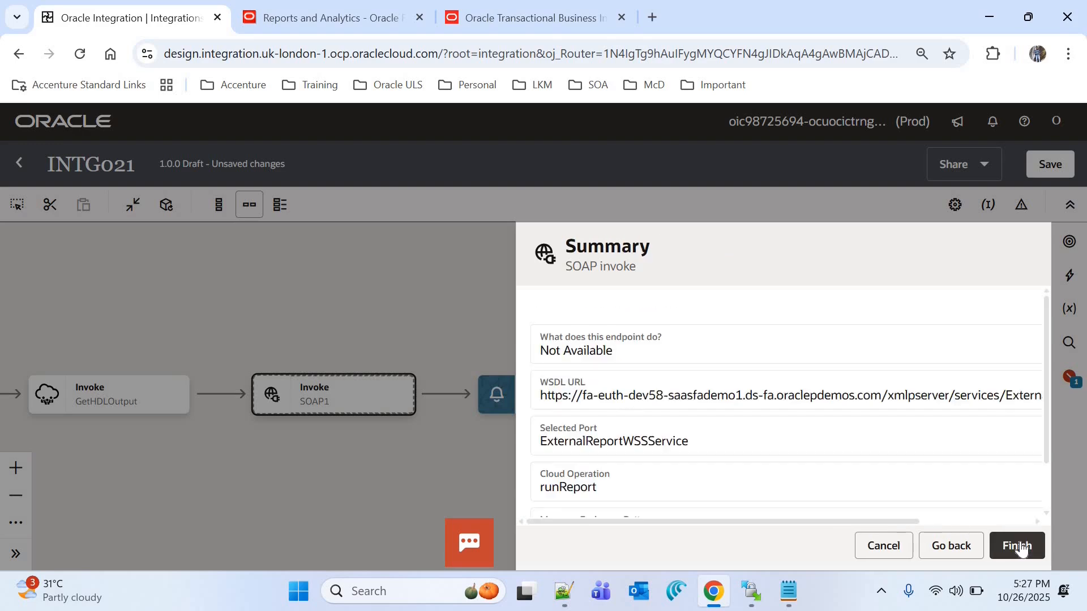
pyautogui.click(1019, 544)
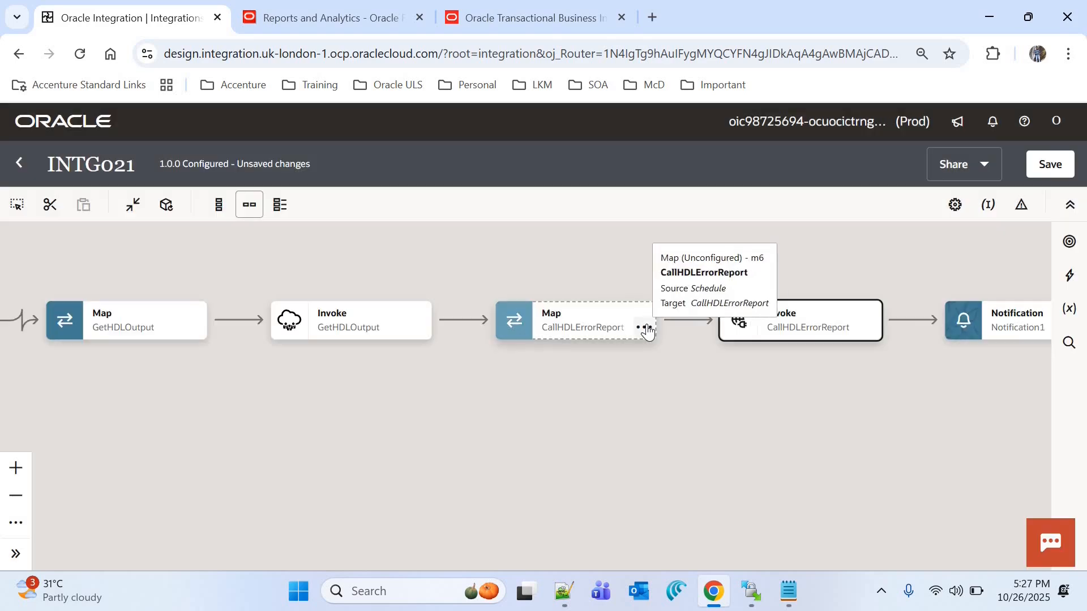
# - Open the map for CallHDLErrorReport for editing and expand the request Body down to the reportRequest fields
pyautogui.click(644, 327)
pyautogui.click(681, 361)
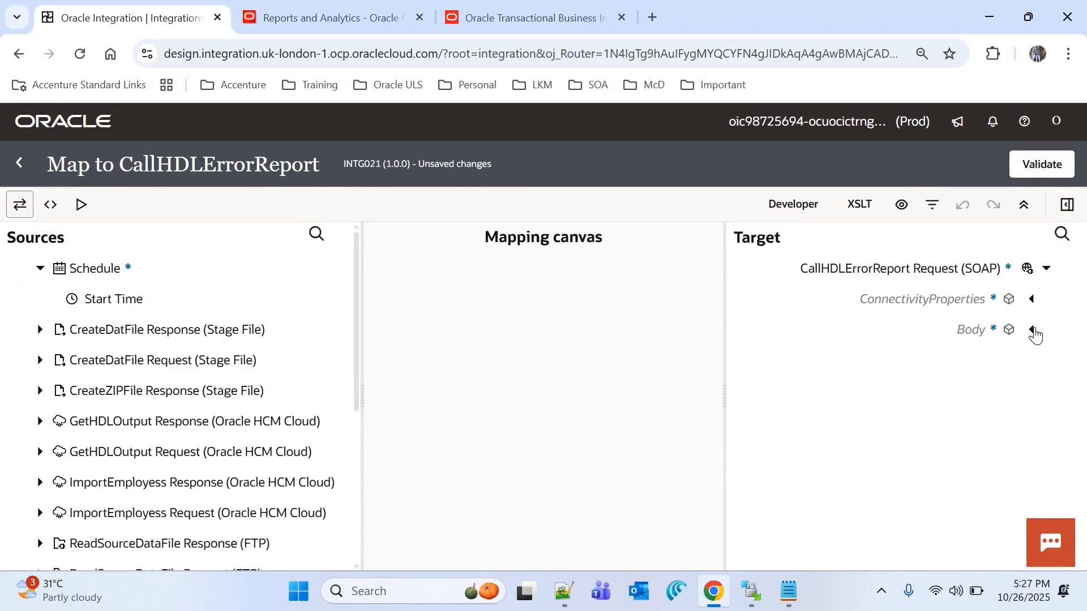
pyautogui.click(1033, 333)
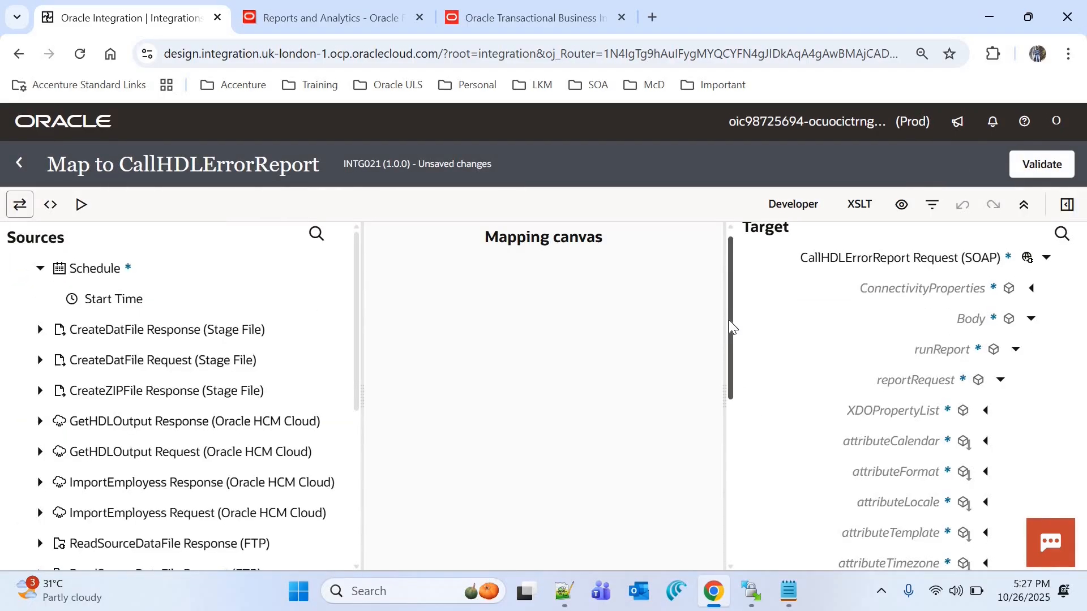
pyautogui.moveTo(730, 322); pyautogui.dragTo(729, 383)
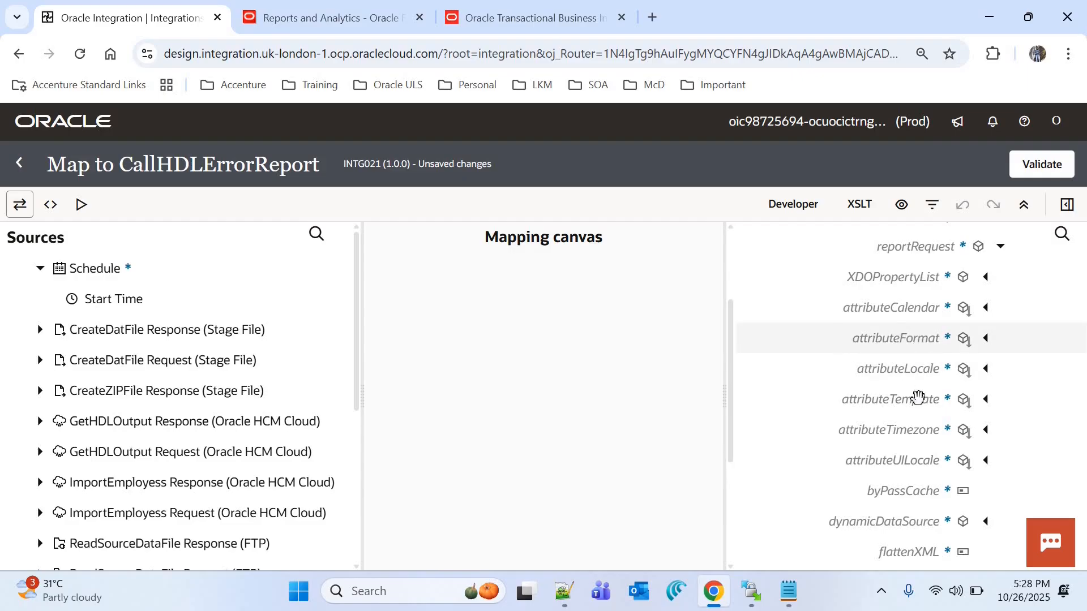
pyautogui.scroll(-4, 901, 374)
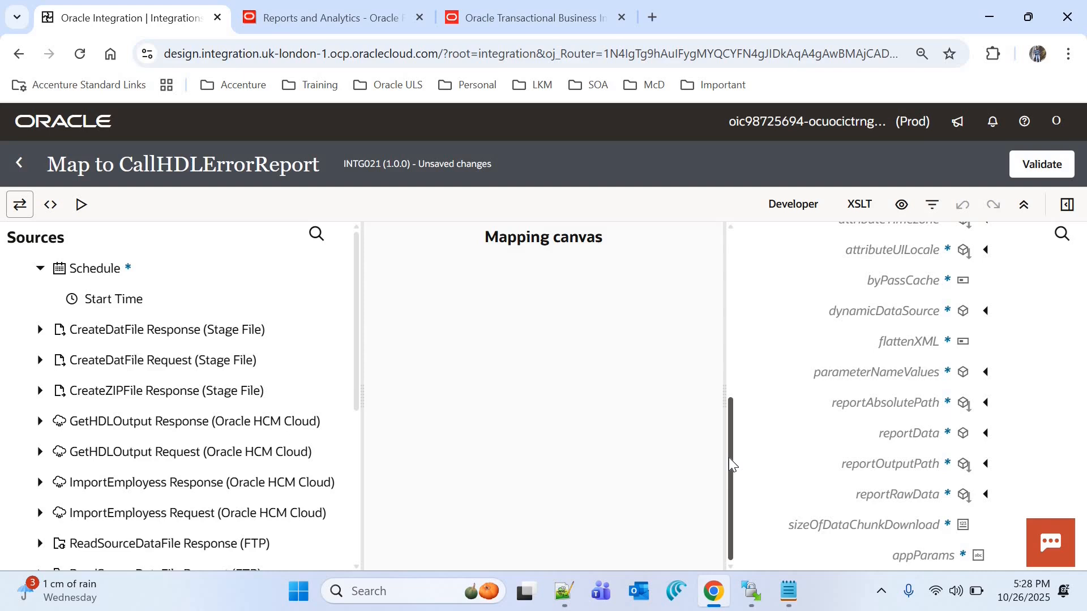
# - Create the attributeFormat target node under reportRequest and set its expression to the literal csv
pyautogui.scroll(5, 871, 377)
pyautogui.rightClick(871, 376)
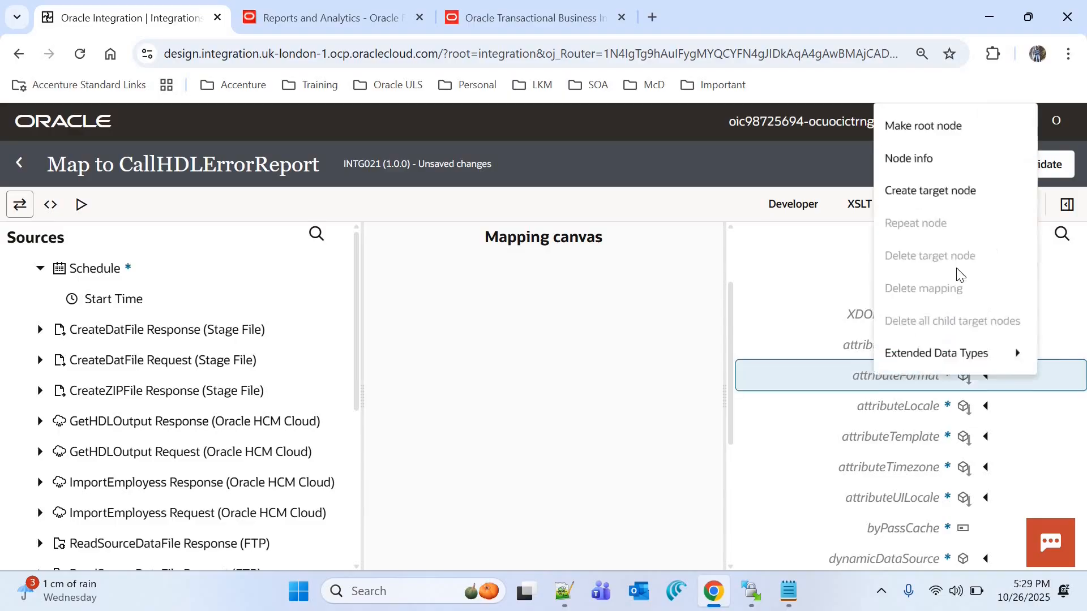
pyautogui.click(937, 201)
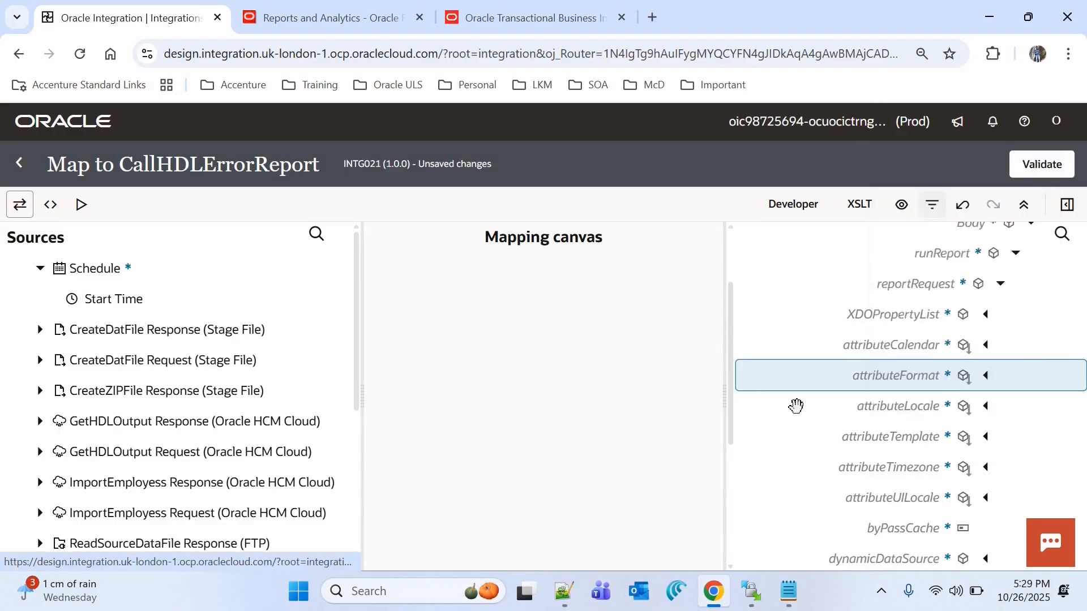
pyautogui.click(619, 497)
pyautogui.write('"')
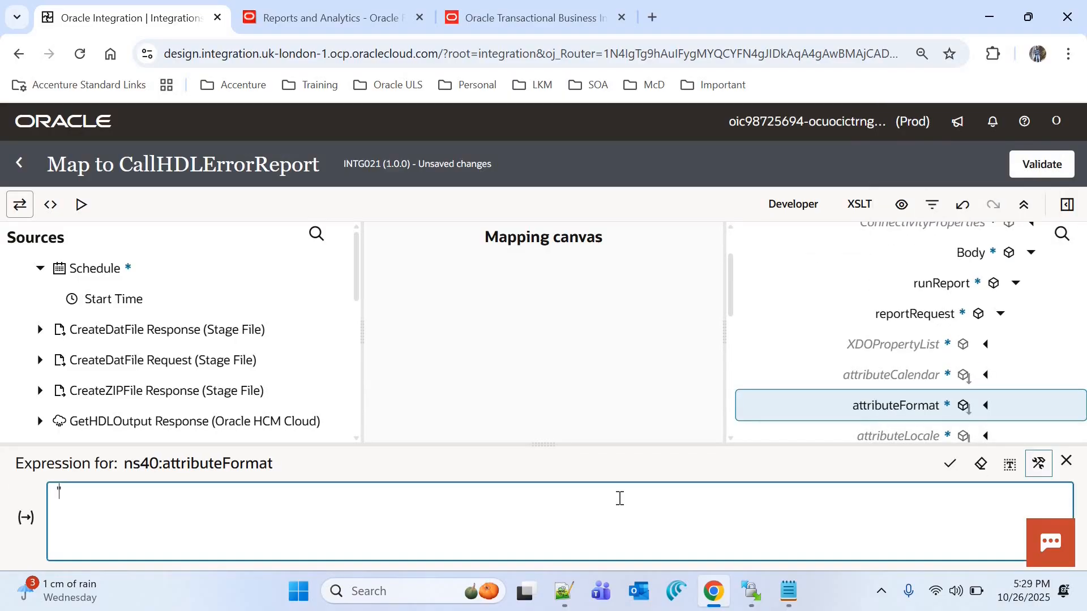
pyautogui.write('csv')
pyautogui.click(949, 463)
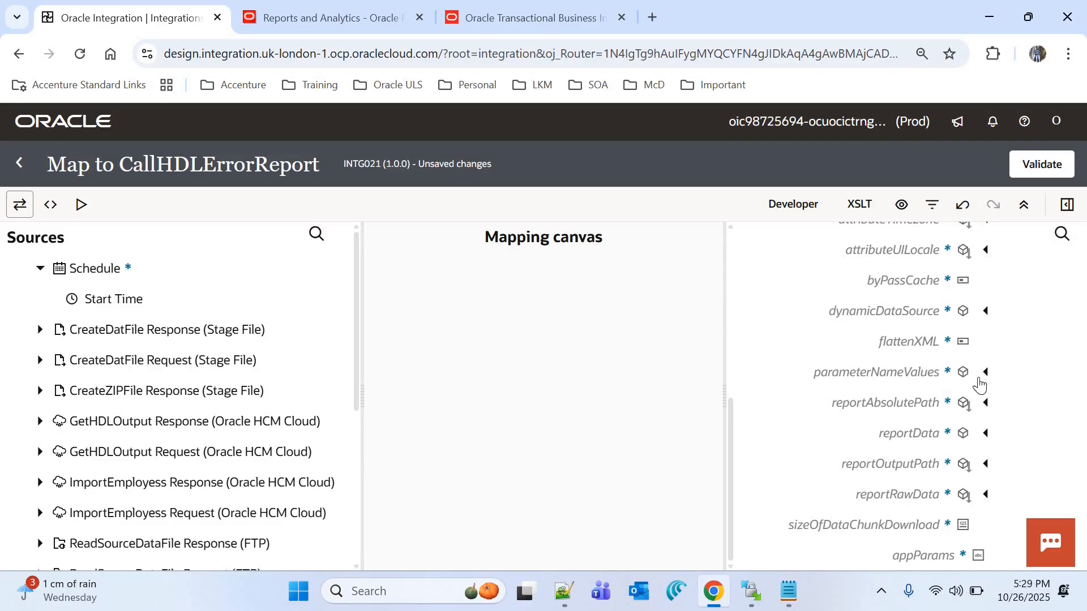
# - Create the name target node within the parameterNameValues item and set its expression to 'p_procees_id'
pyautogui.click(985, 372)
pyautogui.click(969, 432)
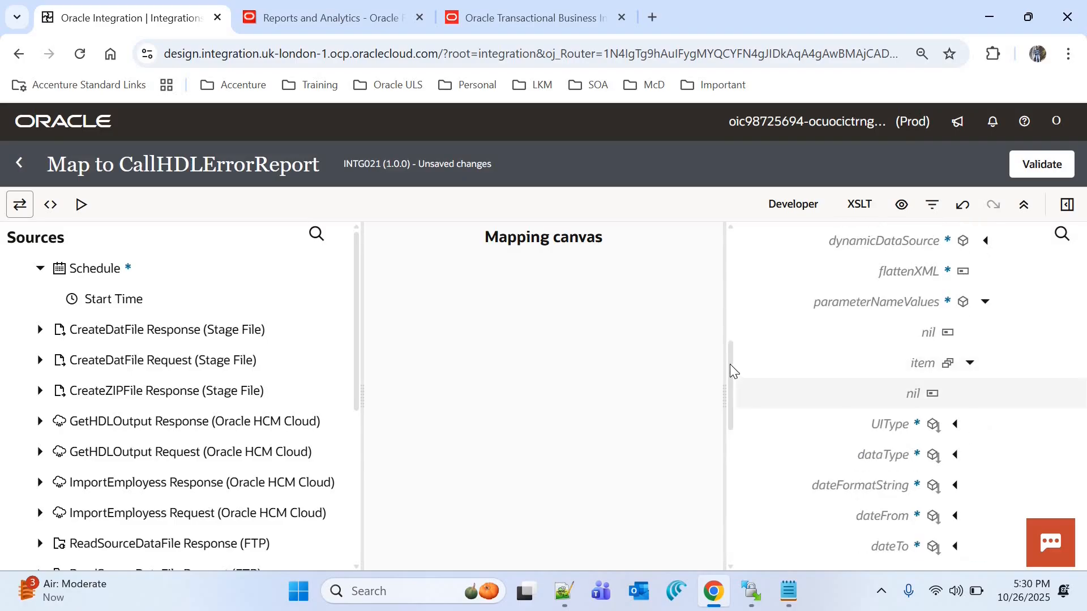
pyautogui.moveTo(729, 364); pyautogui.dragTo(745, 472)
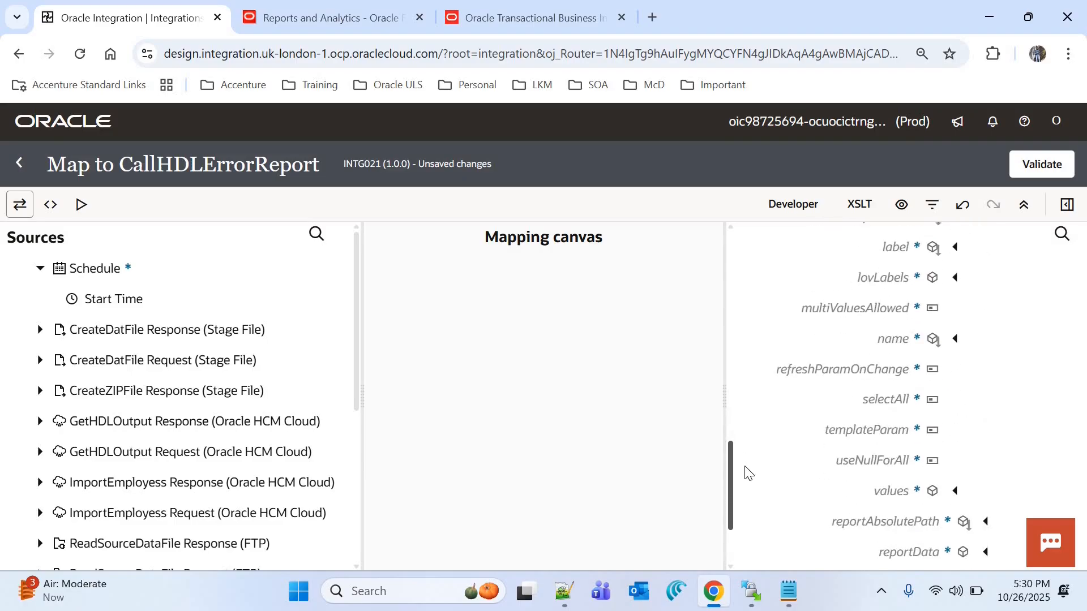
pyautogui.rightClick(892, 335)
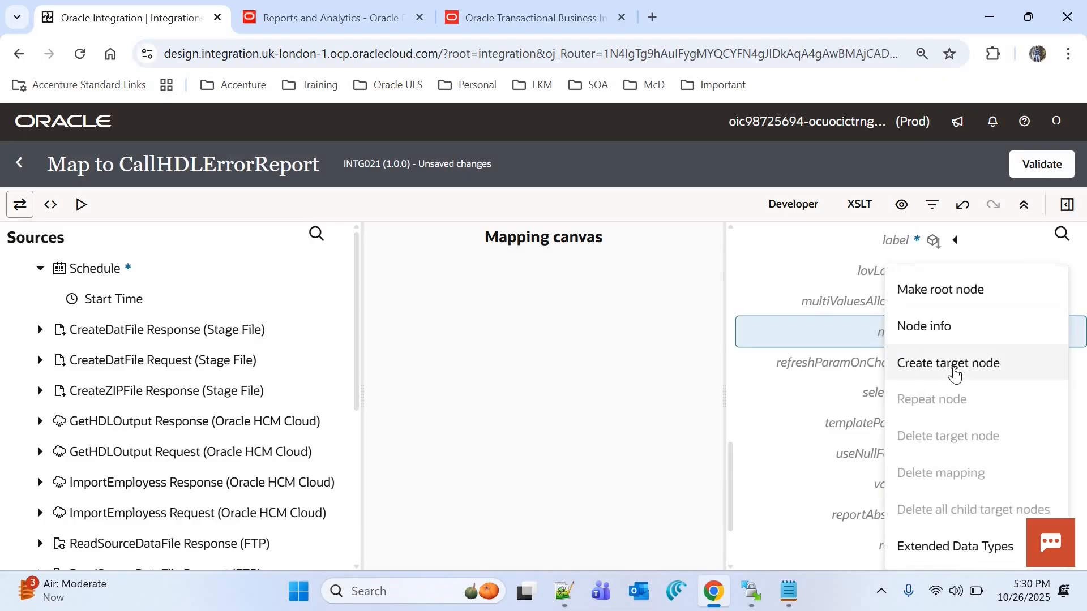
pyautogui.click(948, 363)
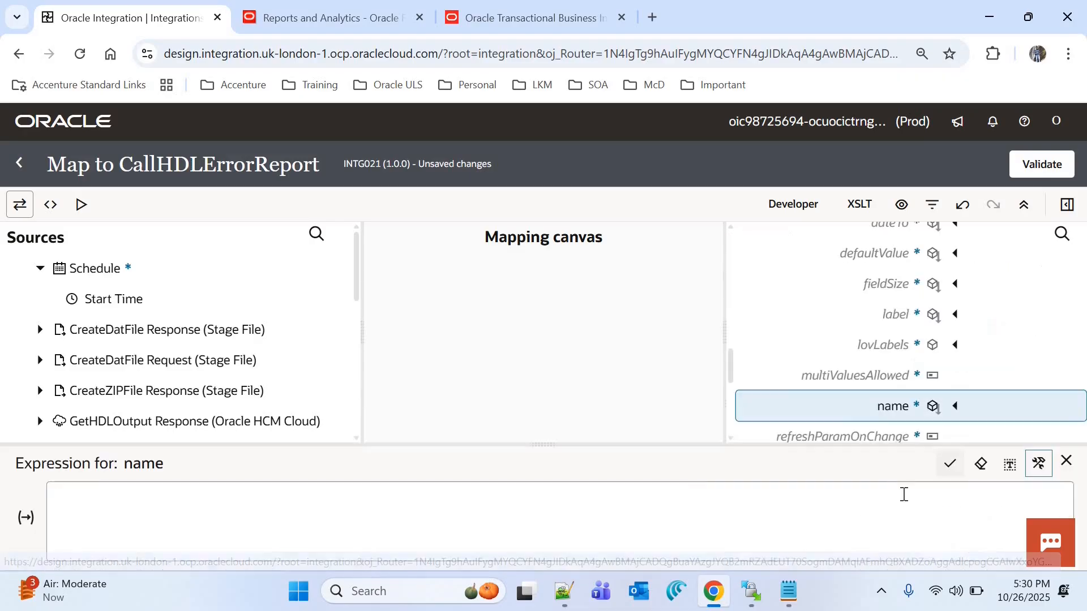
pyautogui.click(605, 497)
pyautogui.write("''")
pyautogui.press('Left')
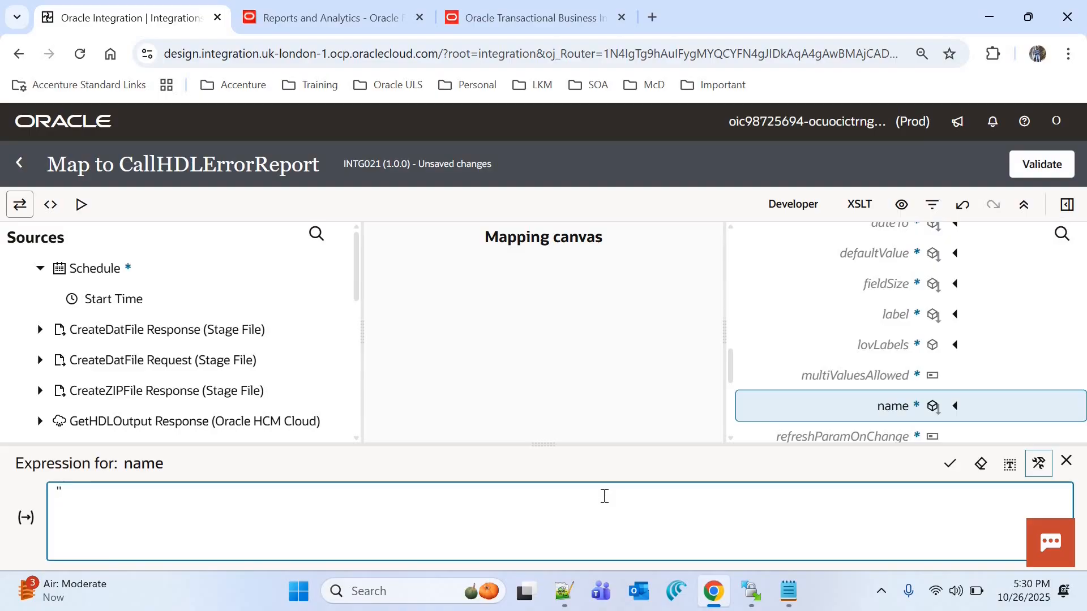
pyautogui.write('_proc')
pyautogui.write('ess_id')
pyautogui.click(950, 463)
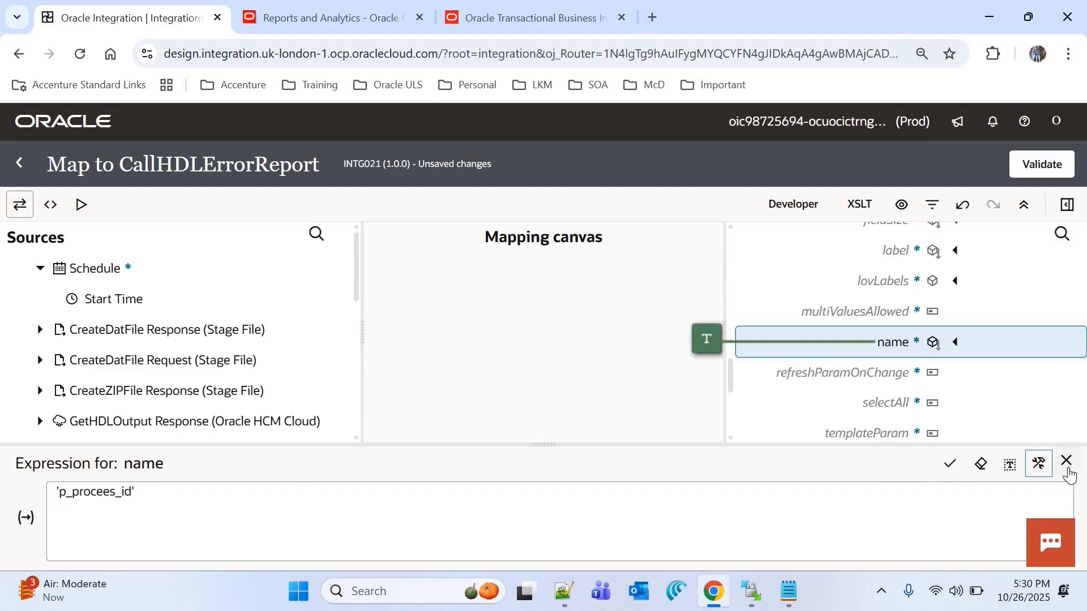
pyautogui.click(1066, 461)
# - Map the Process ID from the ImportEmployess response to the item under the parameter's values
pyautogui.scroll(-2, 957, 397)
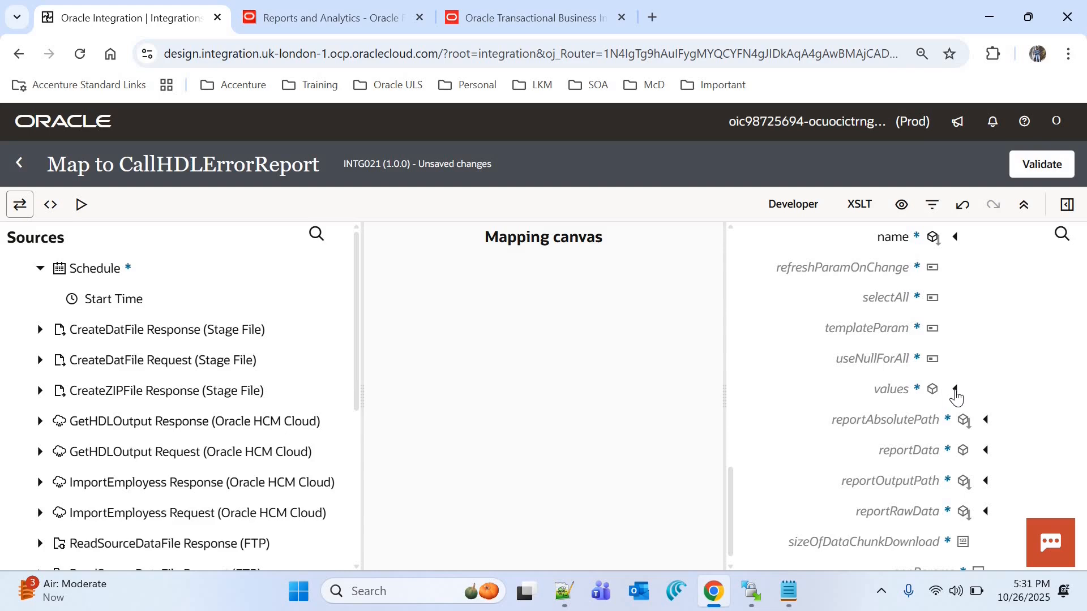
pyautogui.click(956, 396)
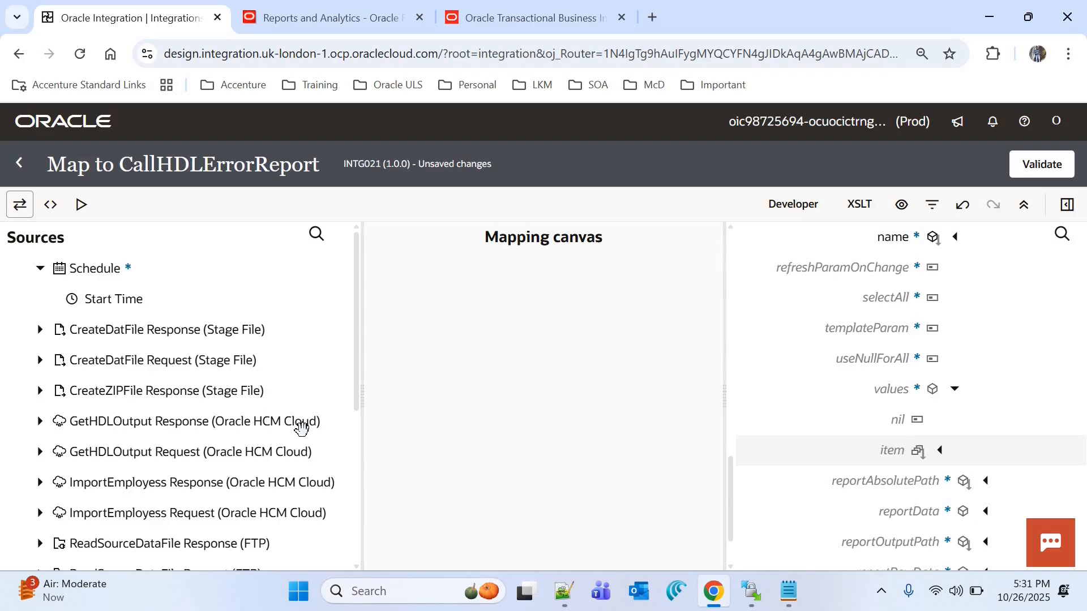
pyautogui.scroll(-3, 358, 392)
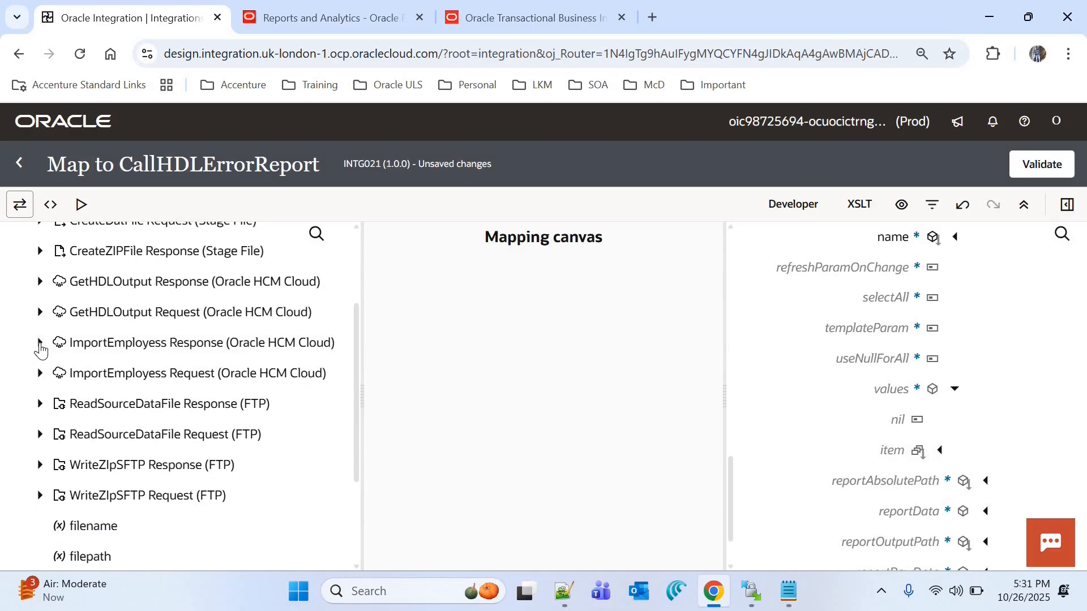
pyautogui.click(40, 343)
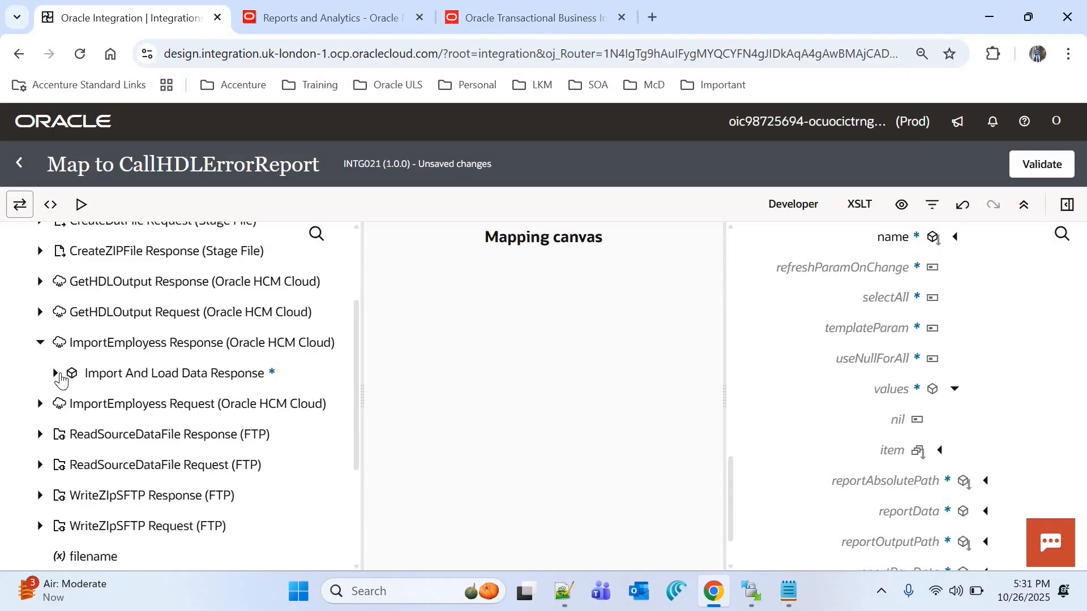
pyautogui.click(57, 373)
pyautogui.moveTo(147, 403); pyautogui.dragTo(904, 447)
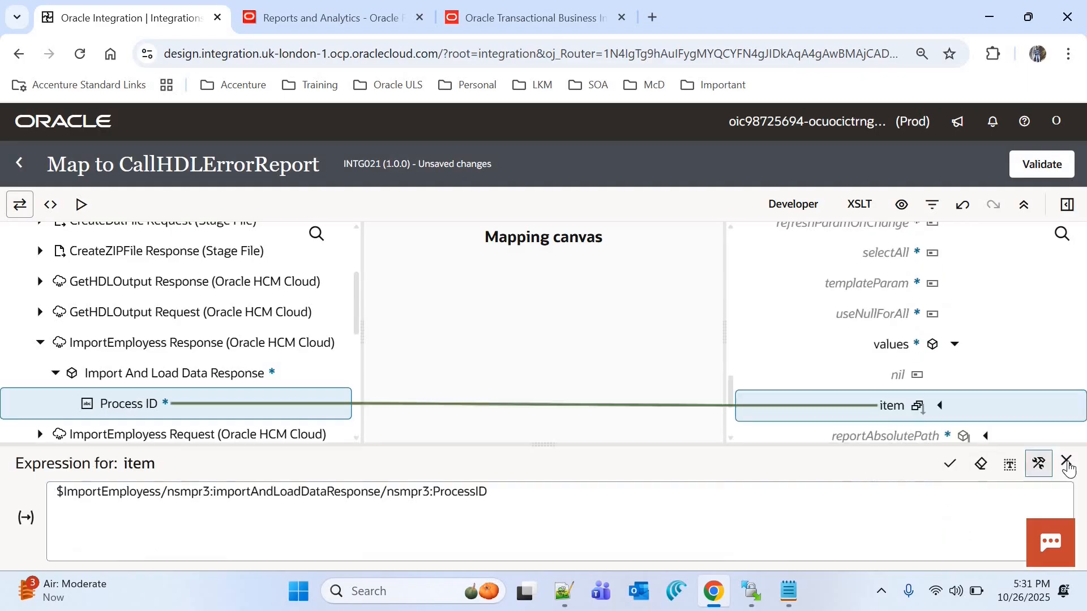
pyautogui.click(1067, 462)
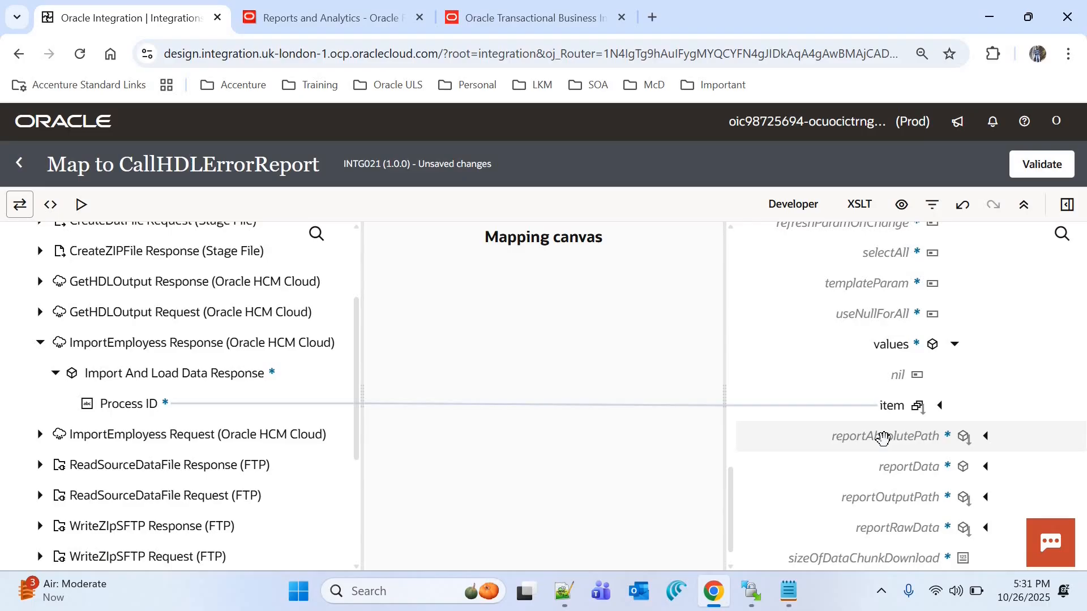
# - Create the reportAbsolutePath target node and set it to "/HCM/HDL Error Report/HDL_ERROR_REPORT.xdo", copying the path from the report's schedule page in the Oracle Analytics catalog
pyautogui.rightClick(883, 439)
pyautogui.click(938, 247)
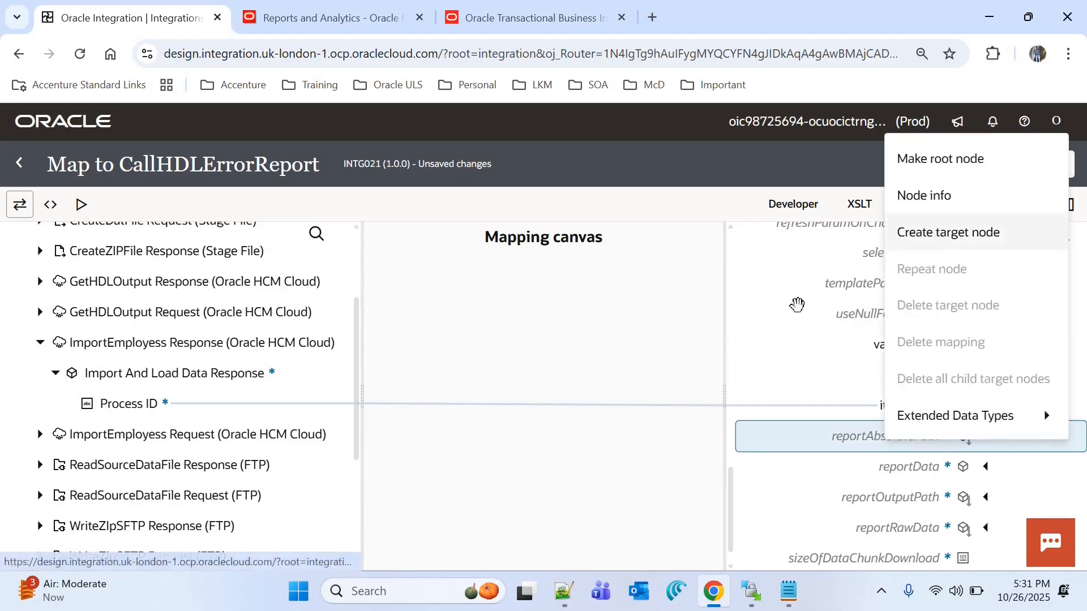
pyautogui.click(536, 17)
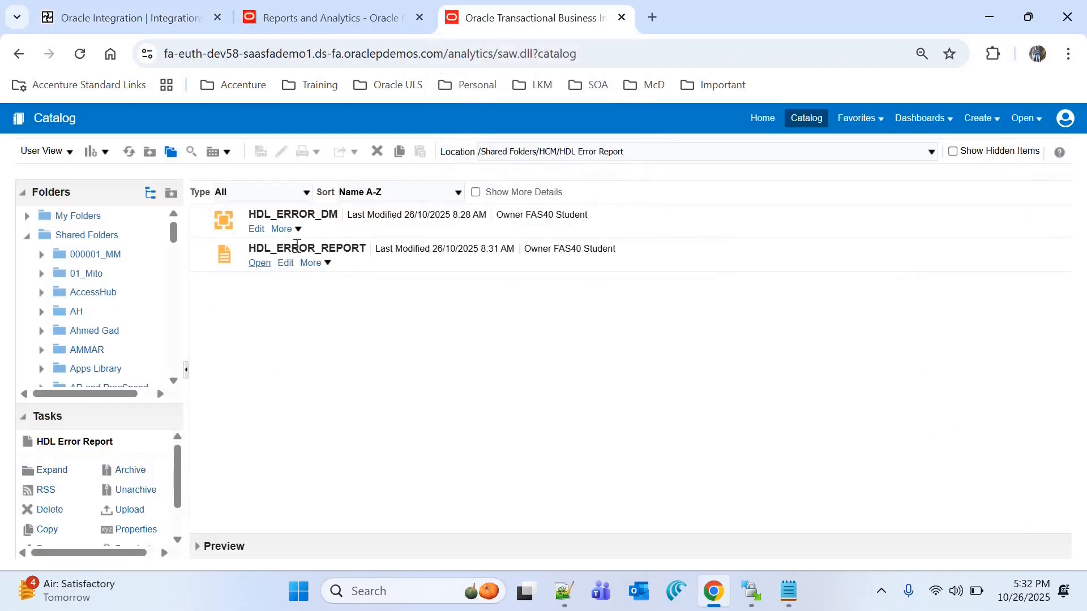
pyautogui.click(323, 263)
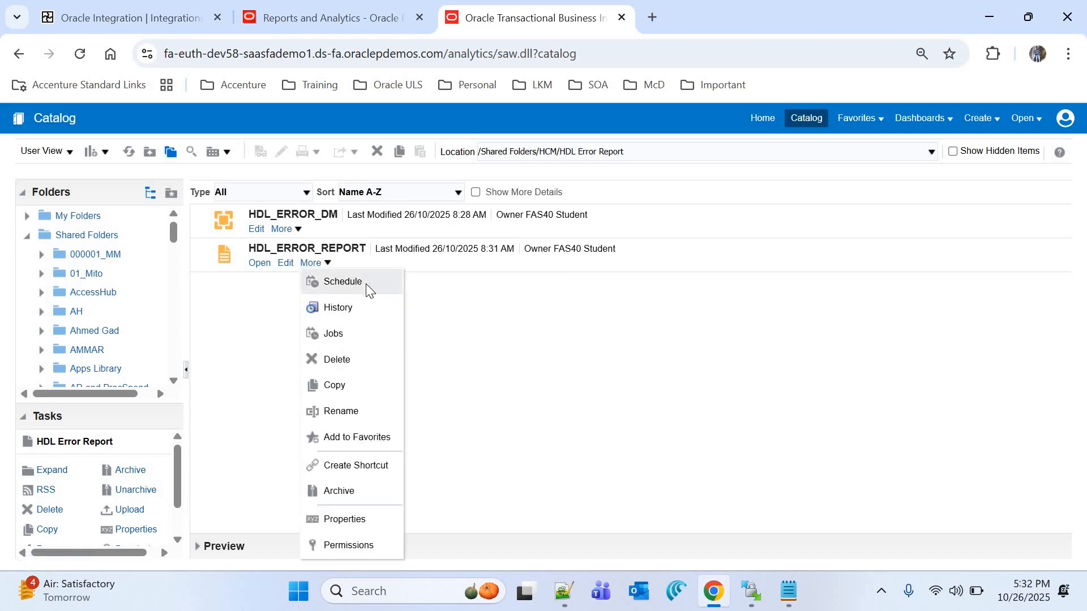
pyautogui.click(360, 284)
pyautogui.moveTo(204, 174); pyautogui.dragTo(341, 191)
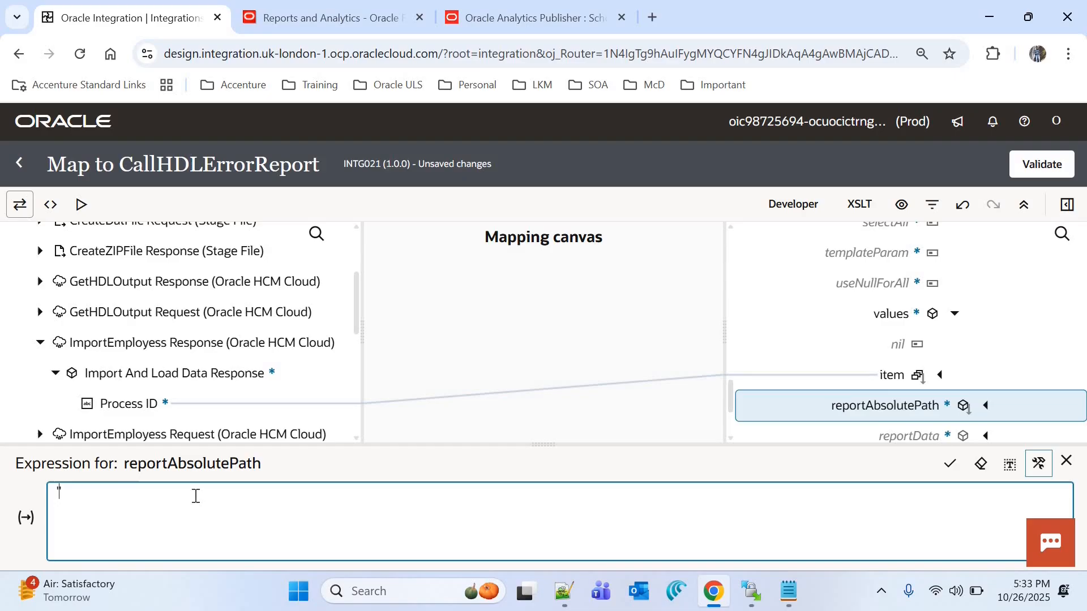
pyautogui.write('/HCM/HDL Error Report/HDL_ERROR_REPORT.xdo')
pyautogui.write('"')
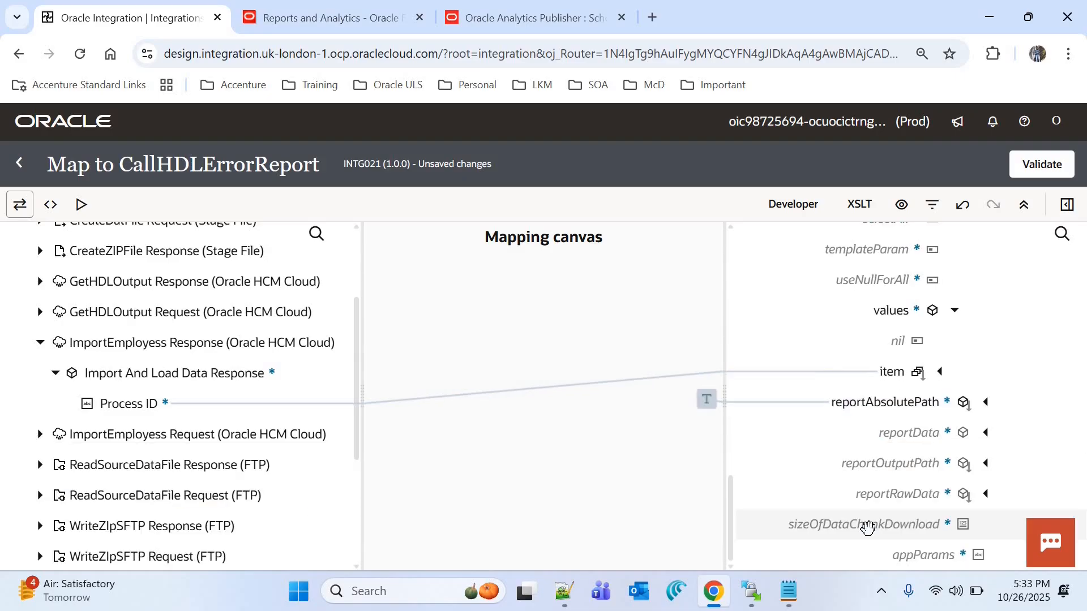
# - Create the sizeOfDataChunkDownload target node and set its expression to -1
pyautogui.rightClick(868, 527)
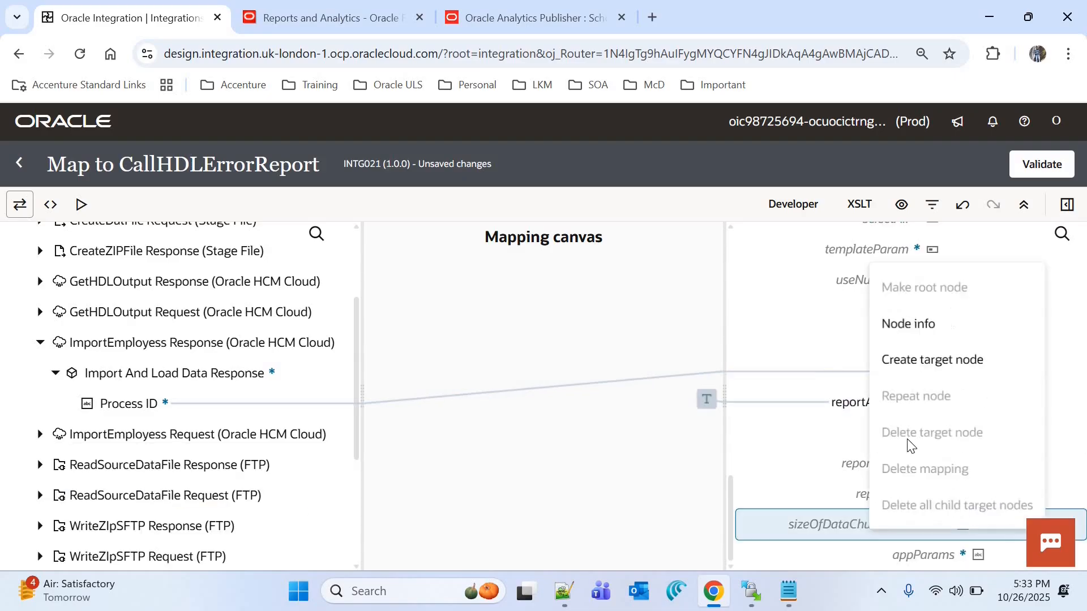
pyautogui.click(917, 356)
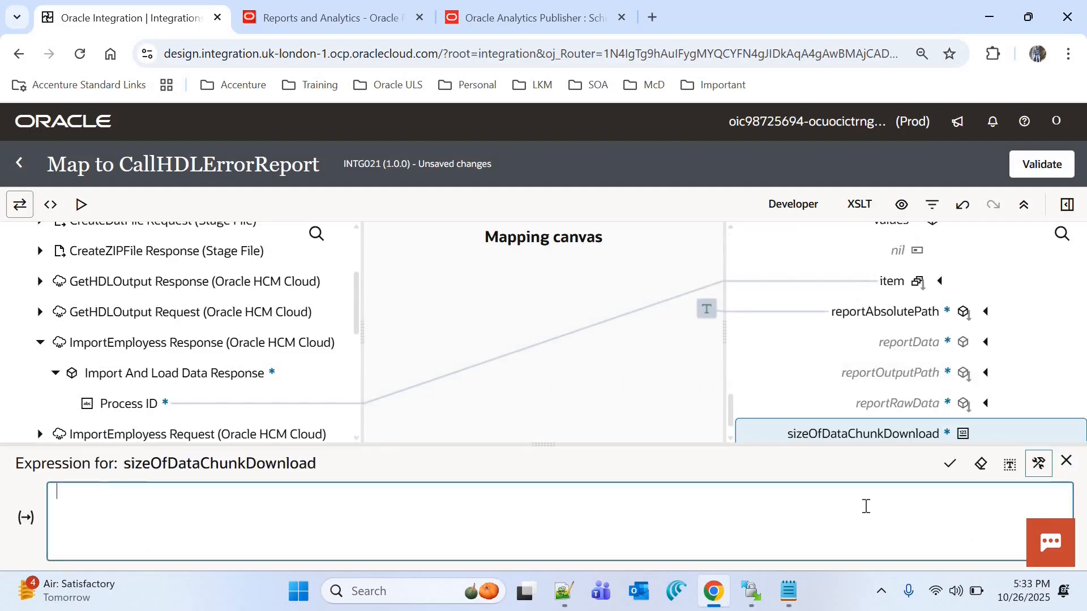
pyautogui.write('-1')
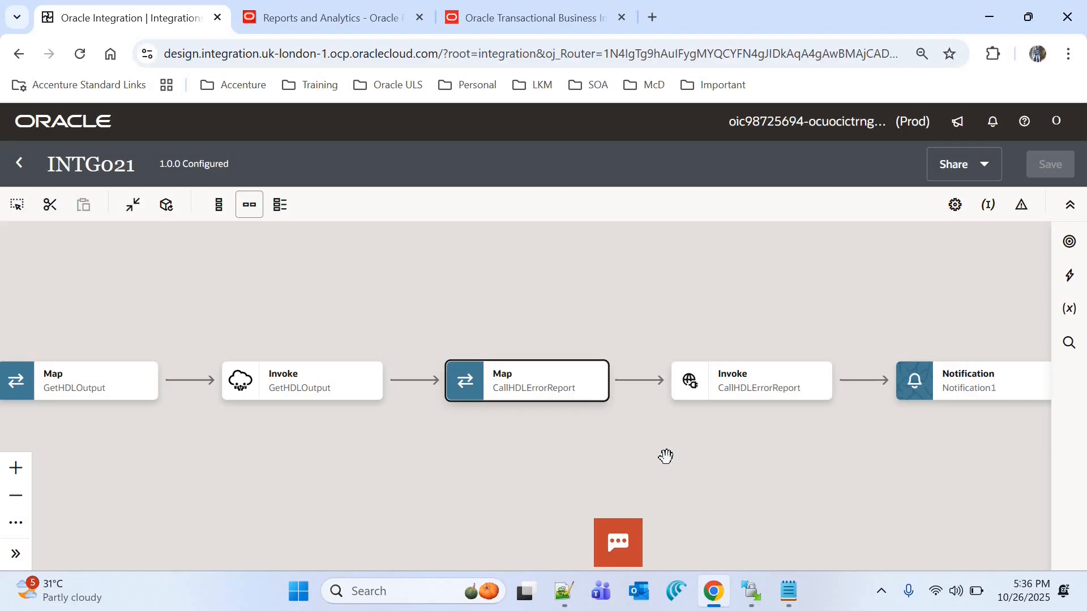
# - Insert a Switch action between the GetHDLOutput invoke and the CallHDLErrorReport map
pyautogui.click(666, 456)
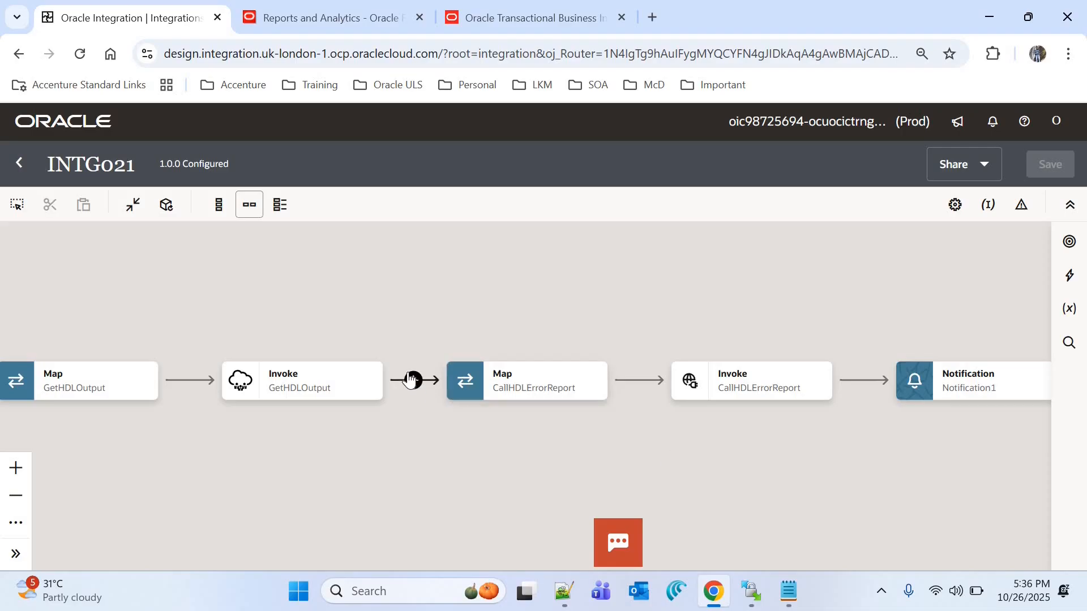
pyautogui.click(411, 379)
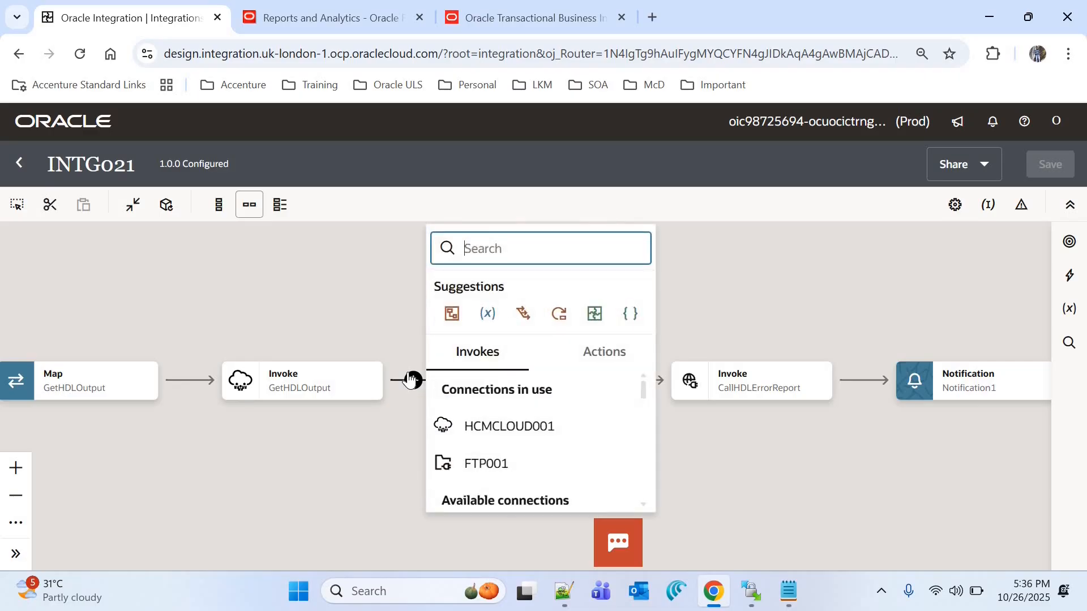
pyautogui.write('swi')
pyautogui.click(502, 327)
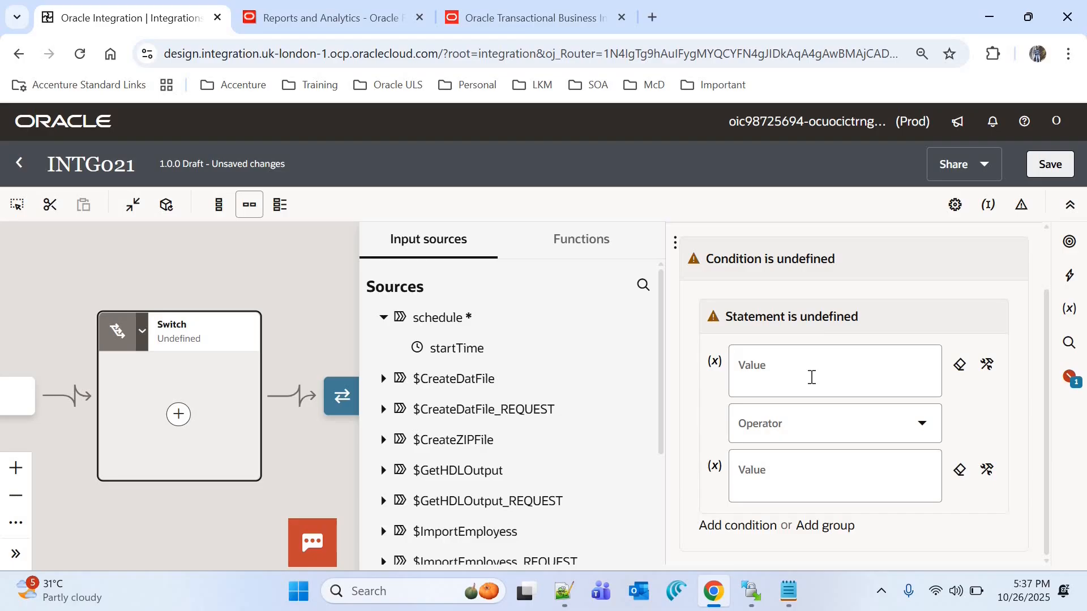
# - Define the Switch's first condition as the IMPORT STATUS from the GetHDLOutput response != 'SUCCESS'
pyautogui.scroll(-2, 376, 360)
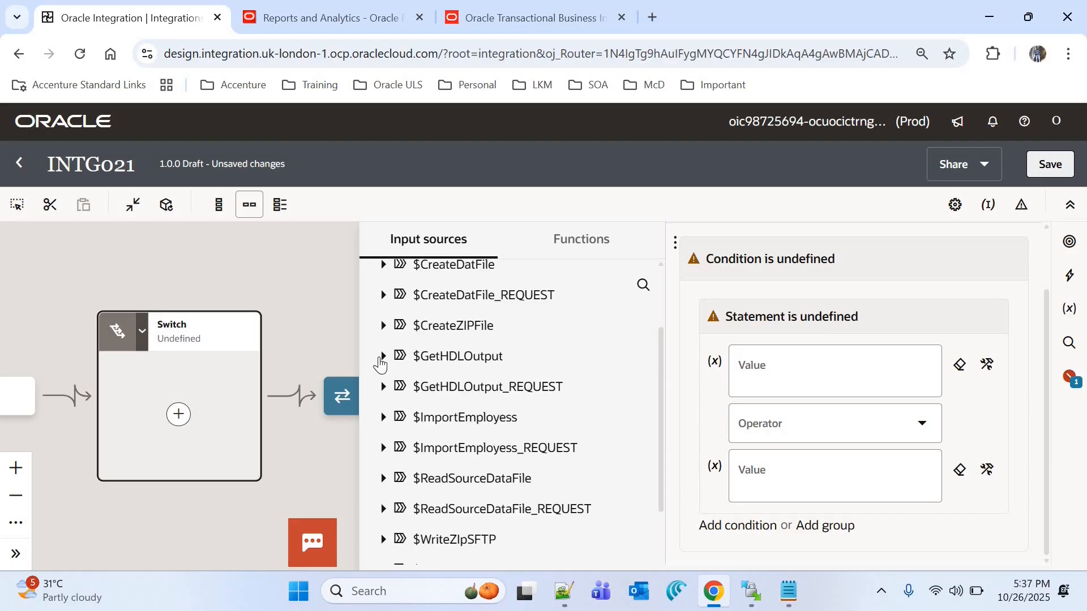
pyautogui.click(383, 356)
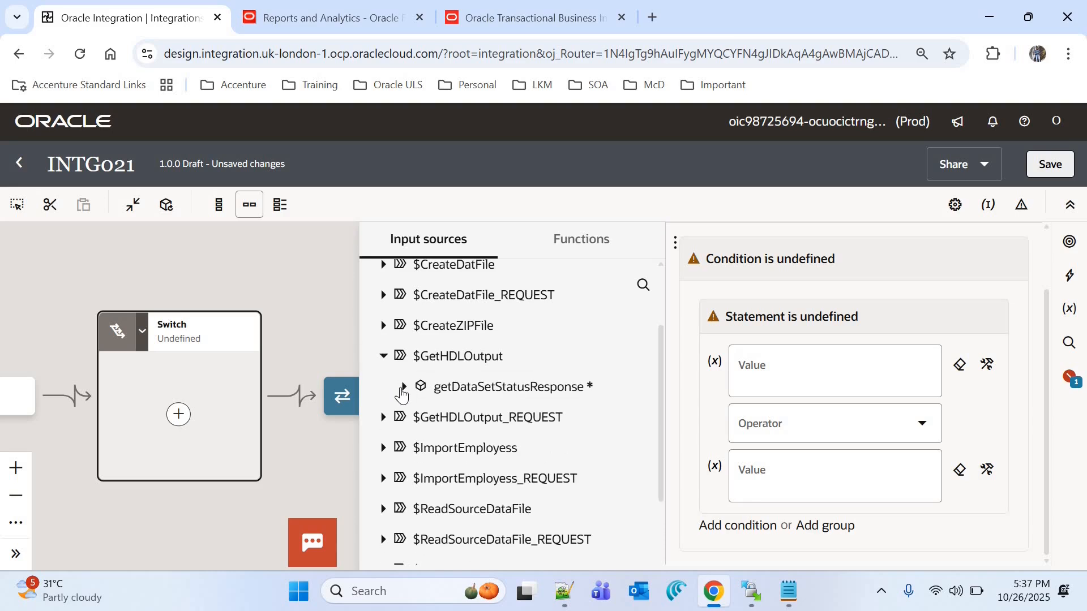
pyautogui.click(404, 387)
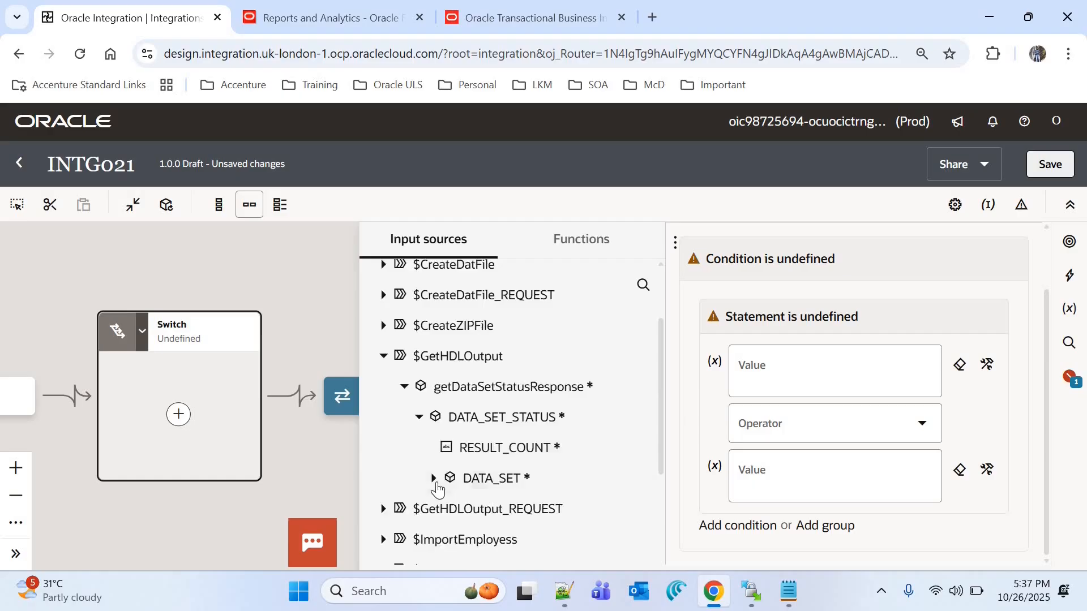
pyautogui.moveTo(510, 434); pyautogui.dragTo(771, 379)
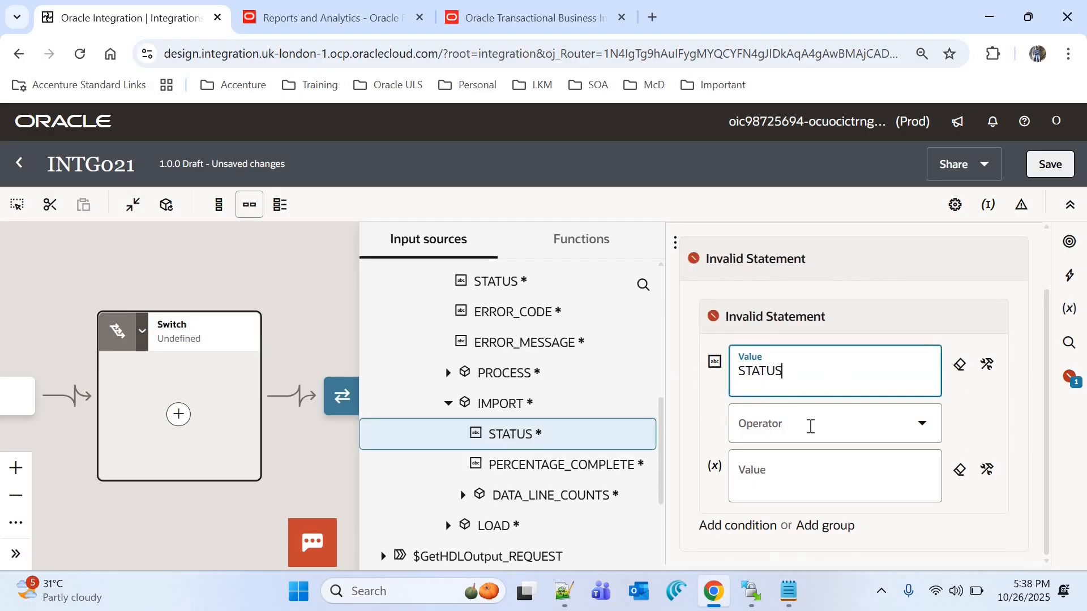
pyautogui.click(810, 426)
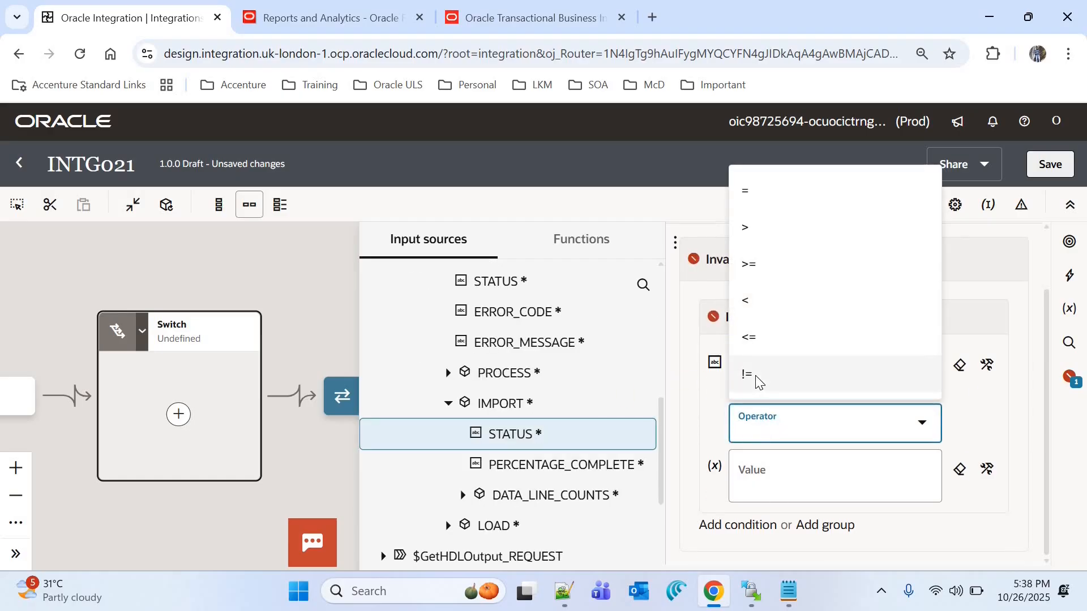
pyautogui.press('Return')
pyautogui.click(798, 480)
pyautogui.write("''")
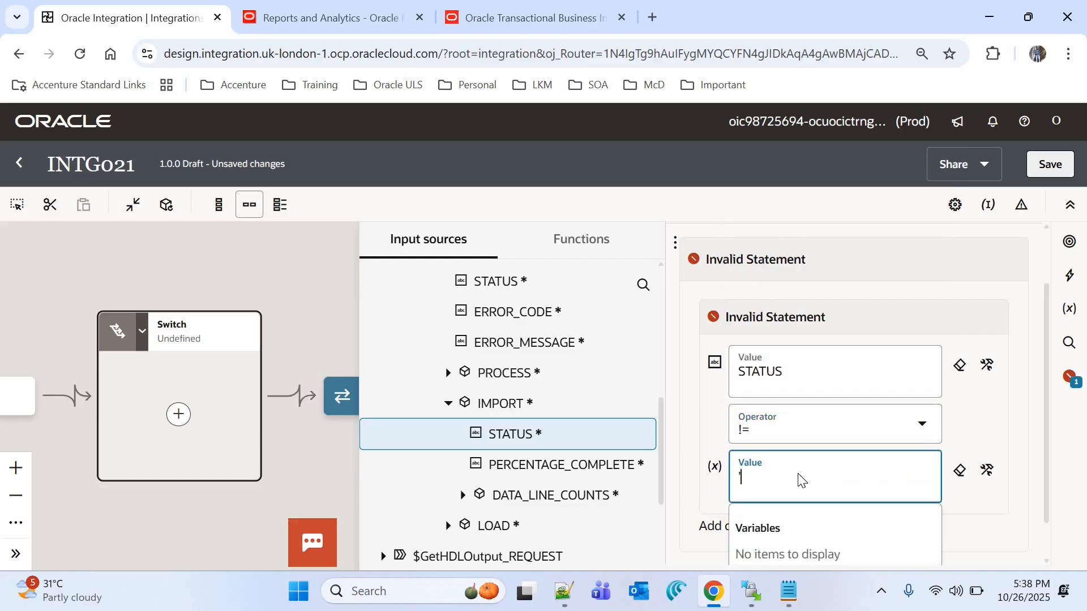
pyautogui.write('SUC')
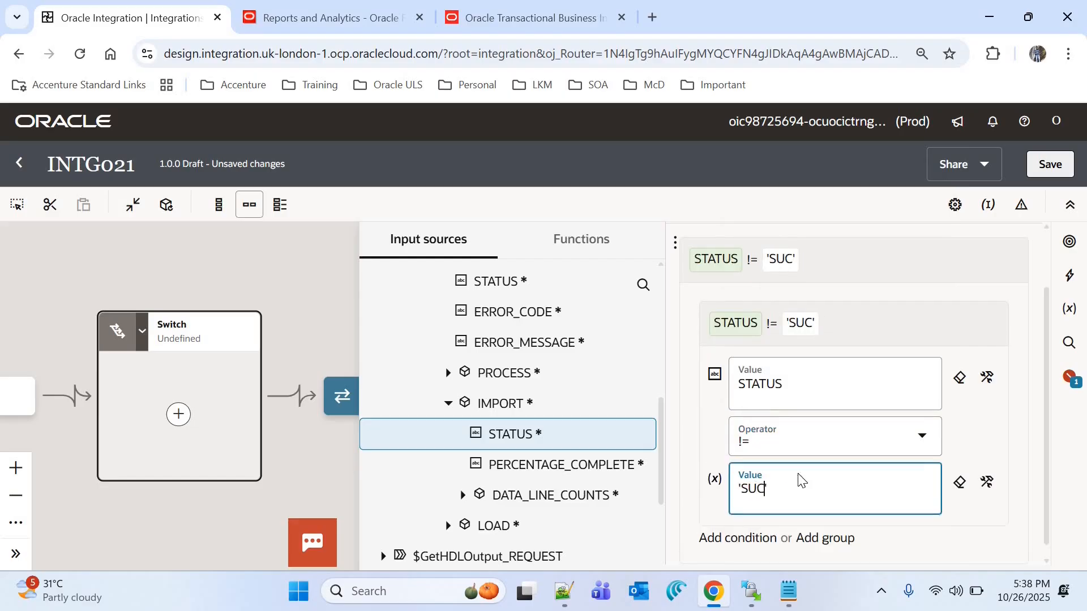
pyautogui.write('CESS')
# - Add a second condition to the Switch: the LOAD STATUS from the GetHDLOutput response != 'SUCCESS'
pyautogui.click(738, 539)
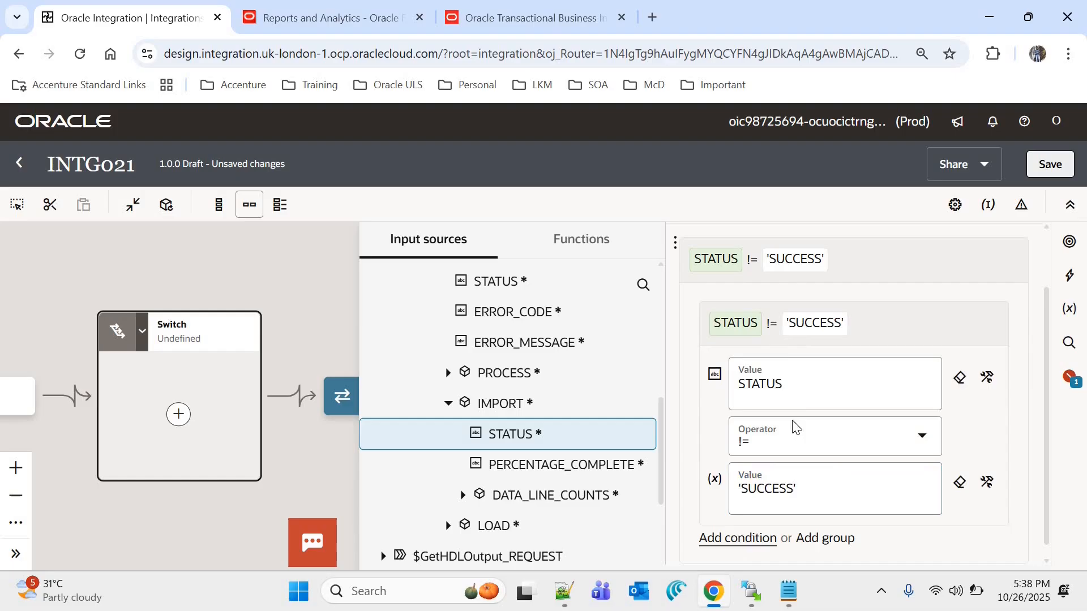
pyautogui.click(448, 527)
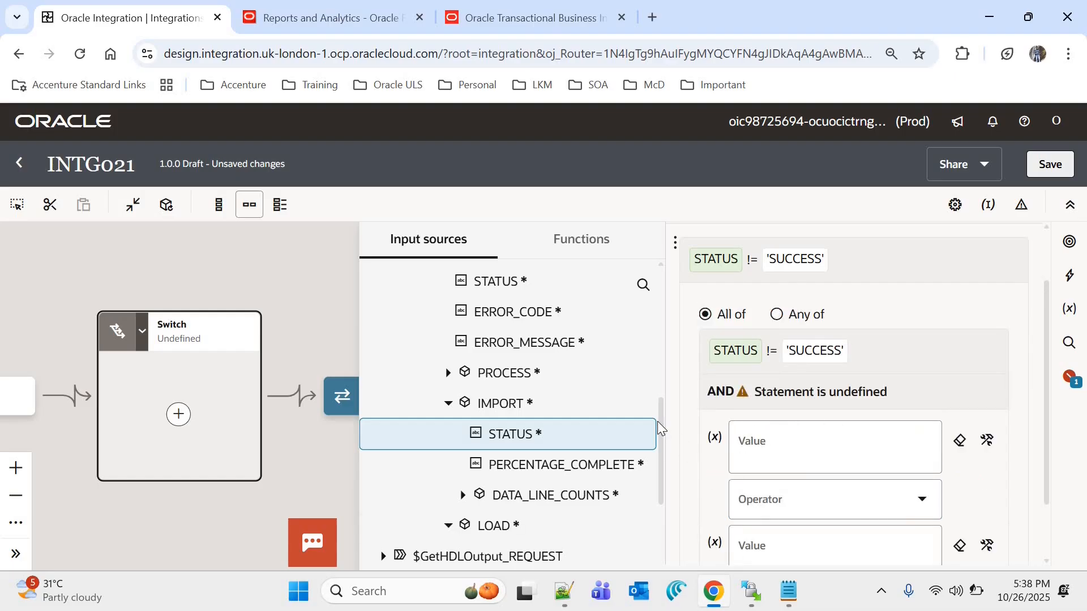
pyautogui.moveTo(660, 423); pyautogui.dragTo(660, 462)
pyautogui.moveTo(512, 435); pyautogui.dragTo(788, 465)
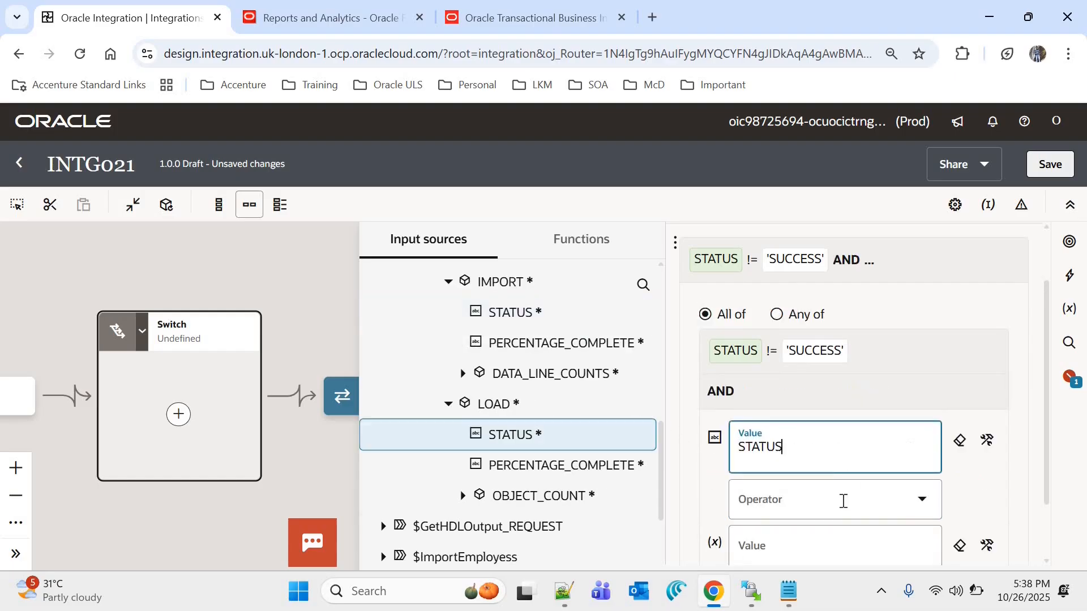
pyautogui.click(813, 507)
pyautogui.click(750, 449)
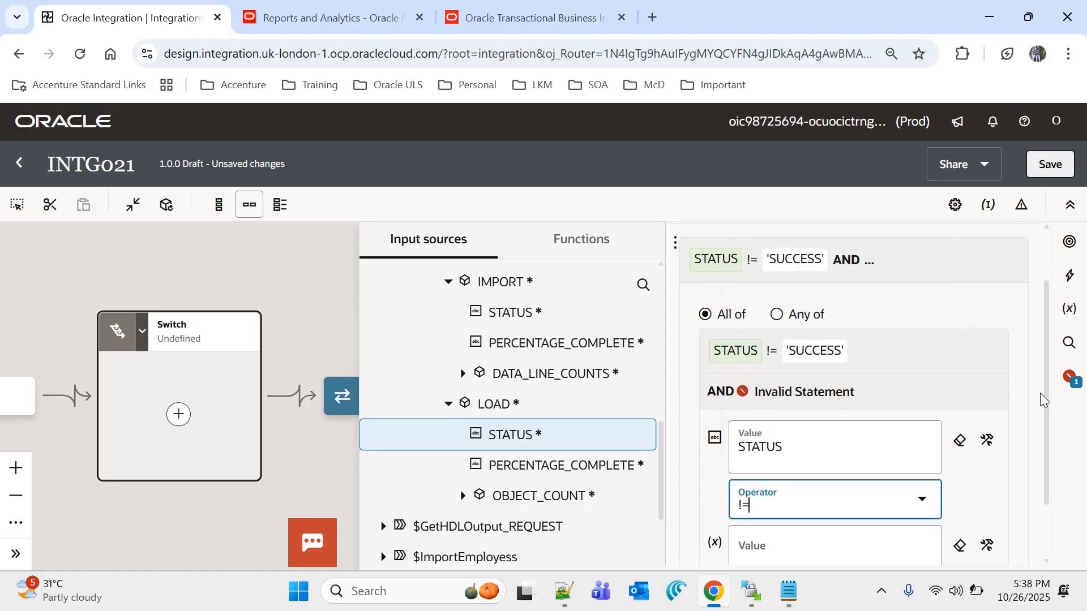
pyautogui.scroll(-1, 1047, 402)
pyautogui.click(771, 498)
pyautogui.write("'")
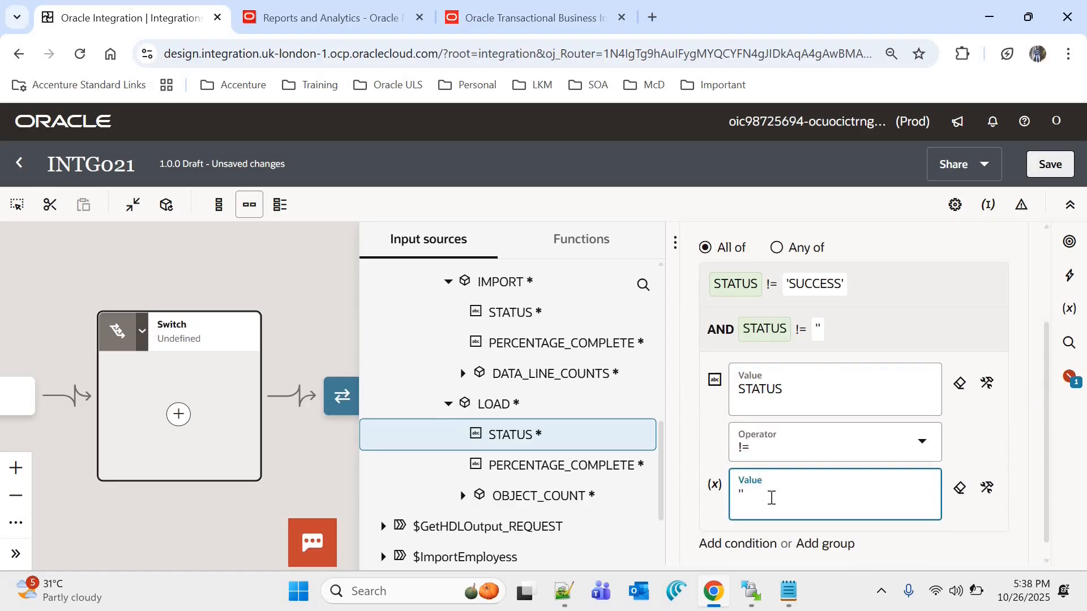
pyautogui.write('S')
pyautogui.write('UCCESS')
pyautogui.scroll(1, 771, 498)
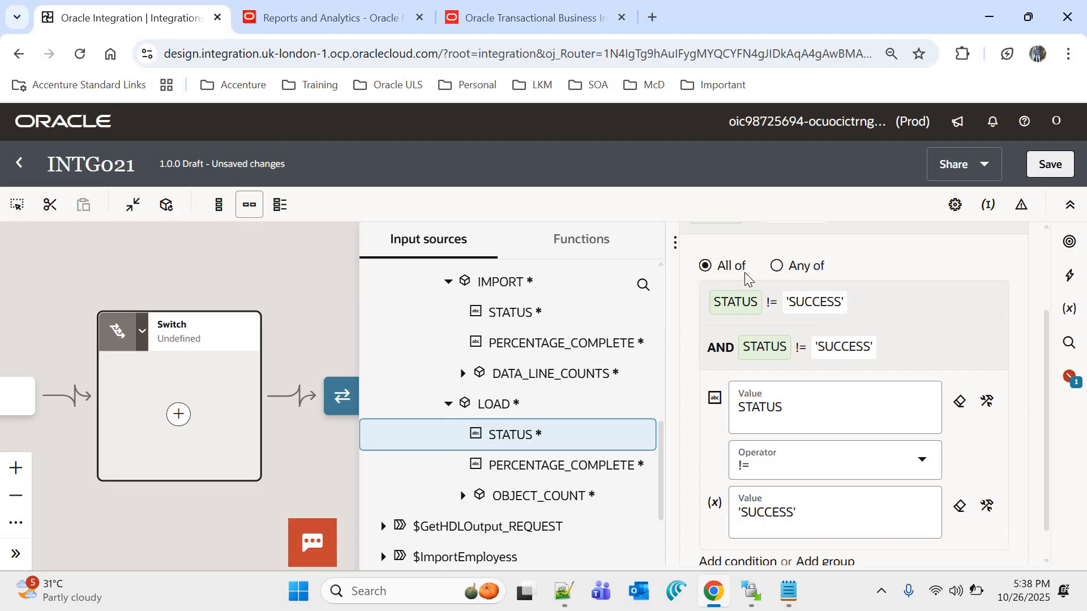
# - Make the Switch match any of its two status conditions and save the integration
pyautogui.click(776, 267)
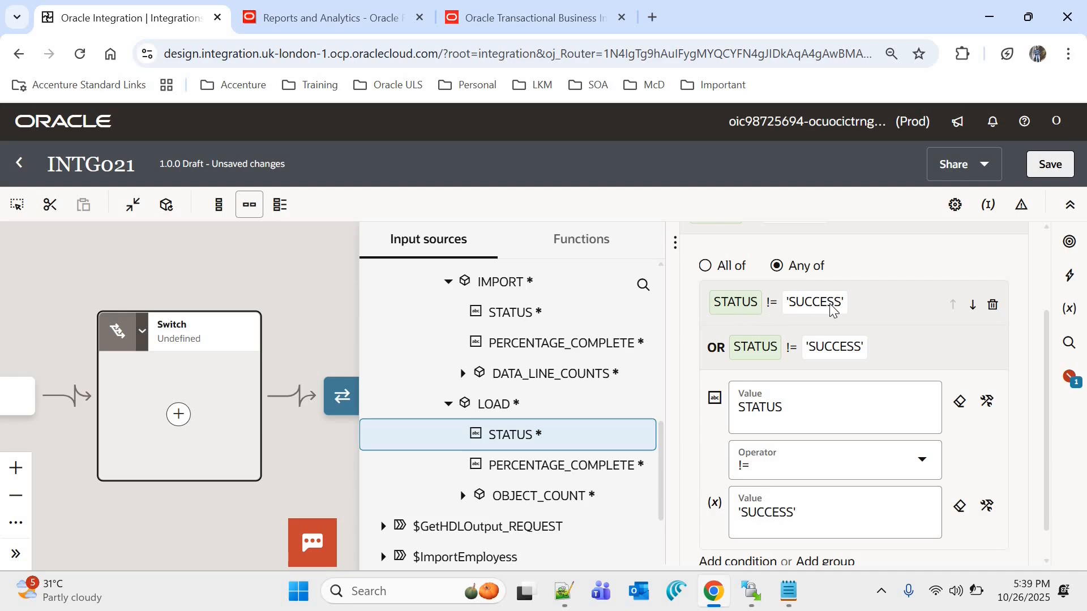
pyautogui.click(738, 349)
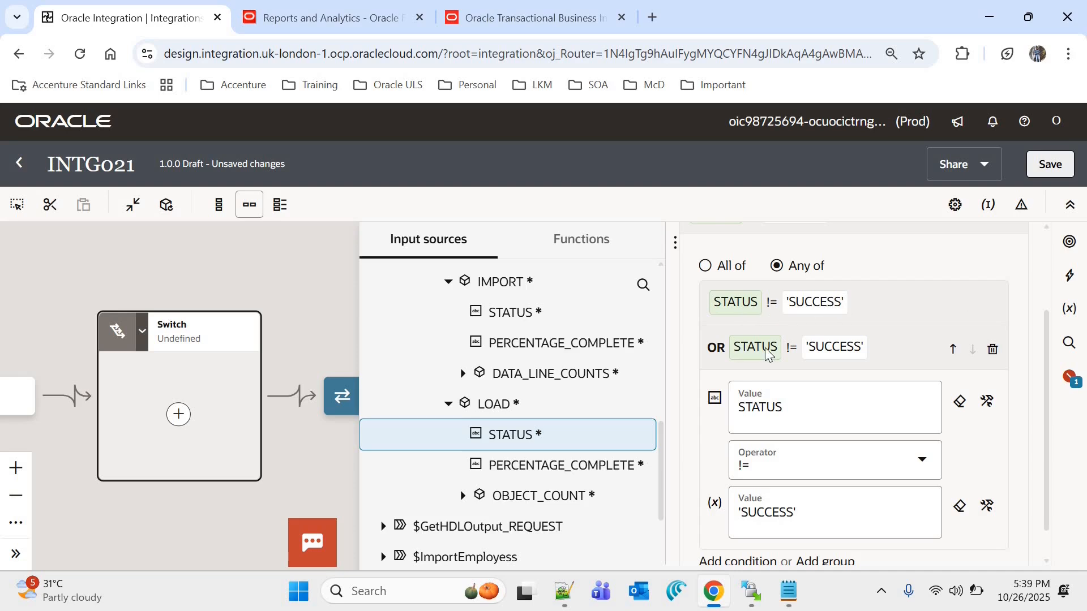
pyautogui.click(1051, 168)
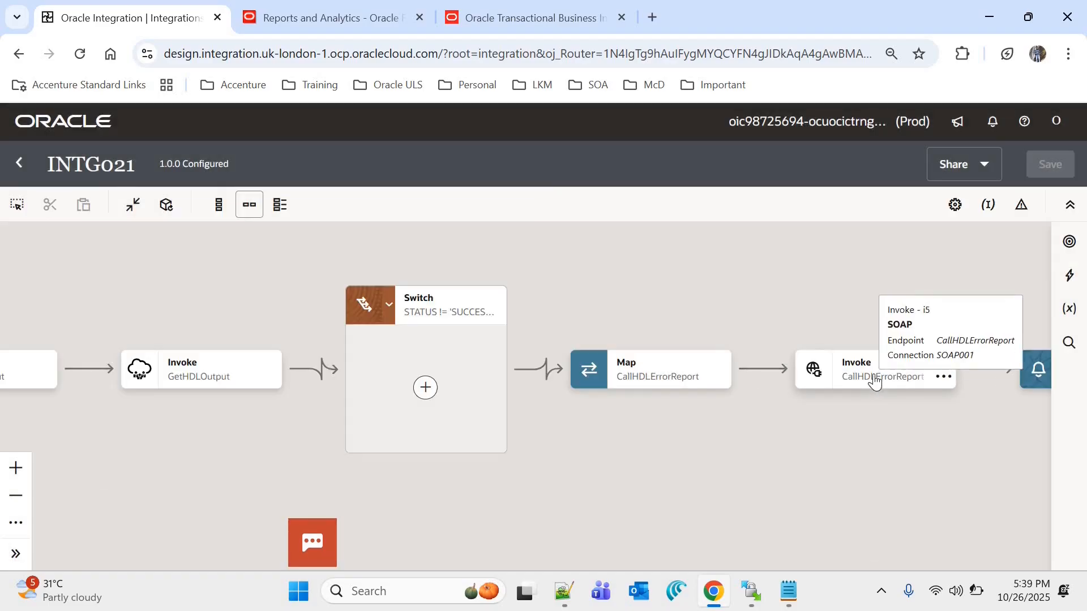
# - Move the CallHDLErrorReport map and invoke into the Switch branch
pyautogui.moveTo(695, 377); pyautogui.dragTo(484, 356)
pyautogui.click(425, 387)
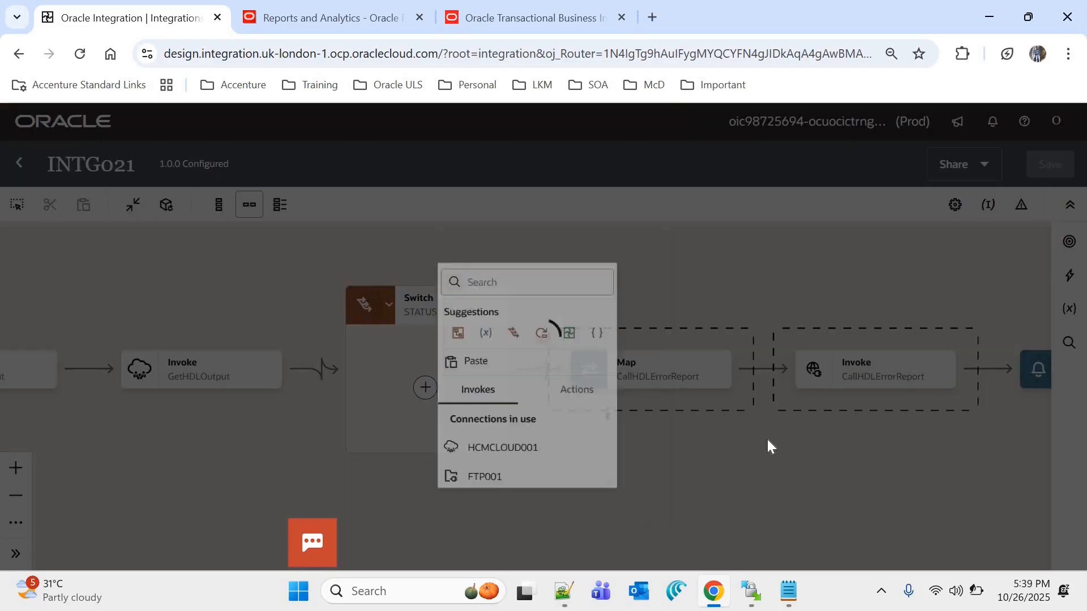
pyautogui.click(766, 440)
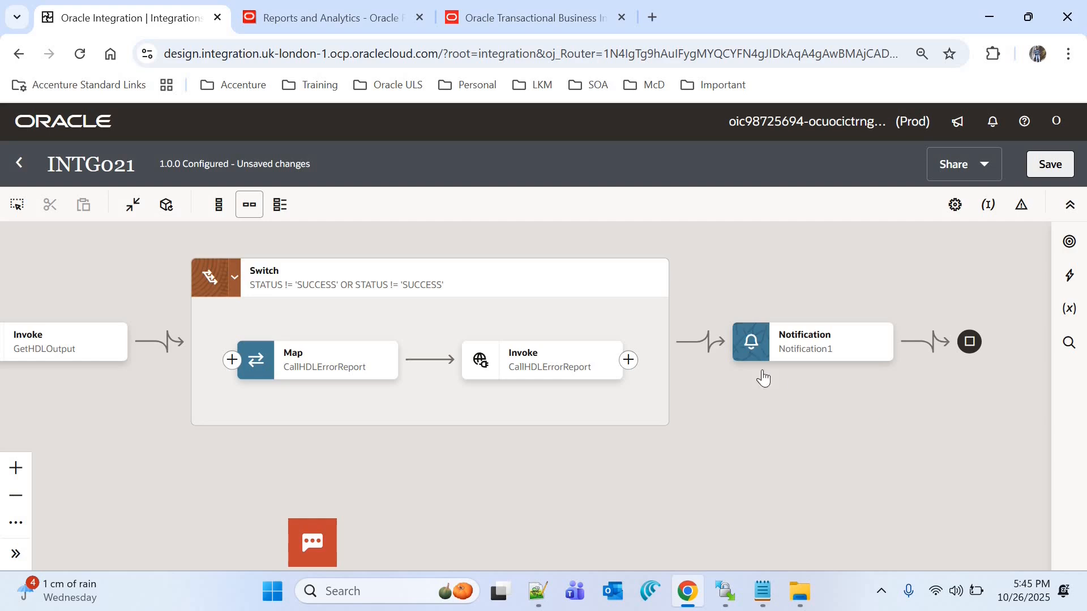
# - Add a Stage File action named WriteStageBIP after the CallHDLErrorReport invoke inside the Switch
pyautogui.click(628, 360)
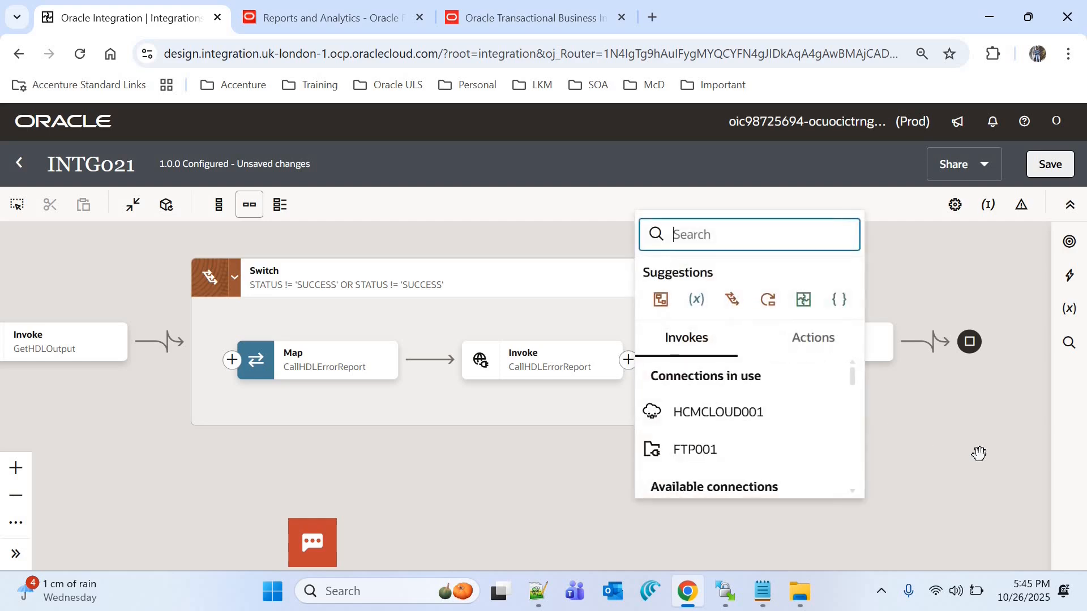
pyautogui.write('s')
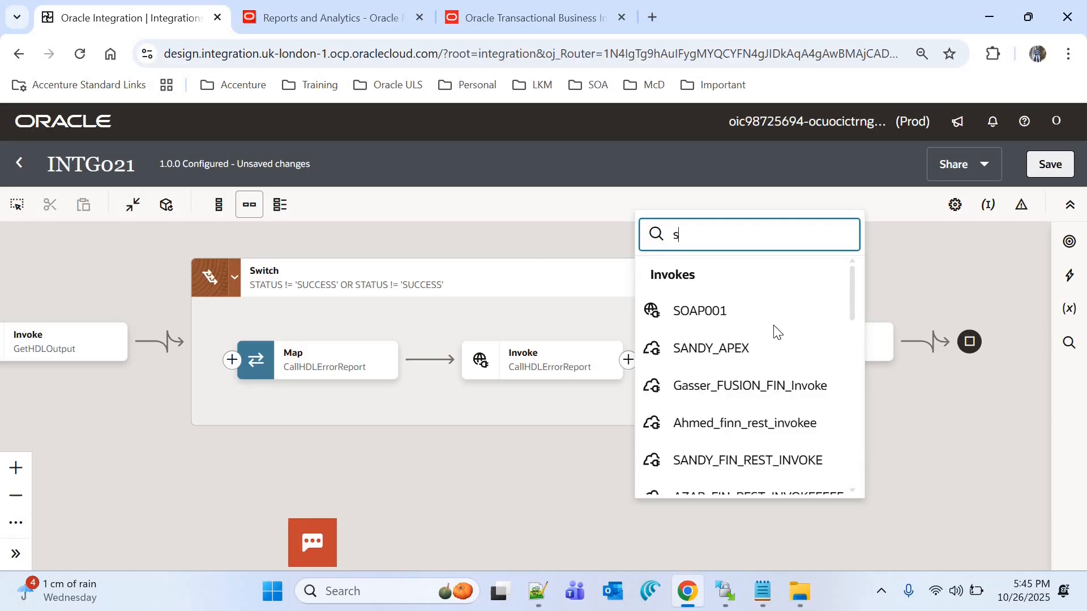
pyautogui.write('tage')
pyautogui.click(739, 311)
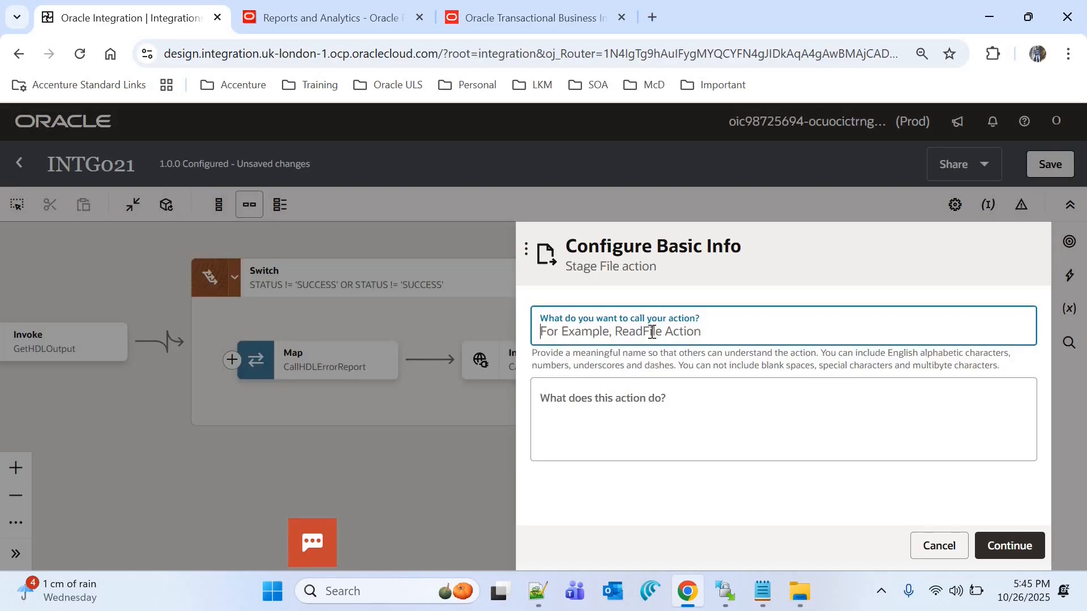
pyautogui.write('Write')
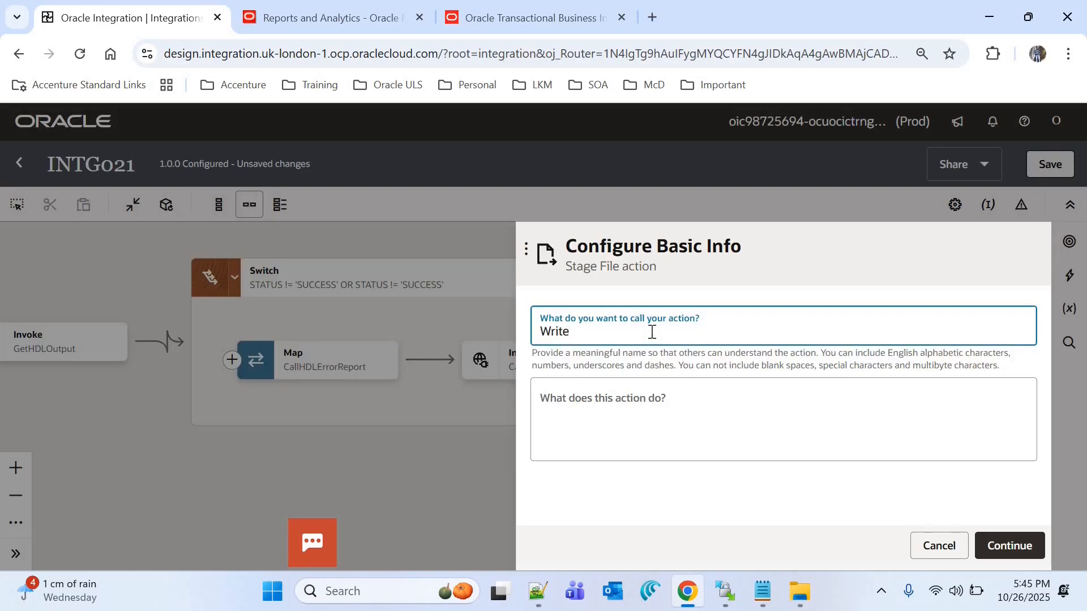
pyautogui.write('StageBIP')
pyautogui.click(1019, 486)
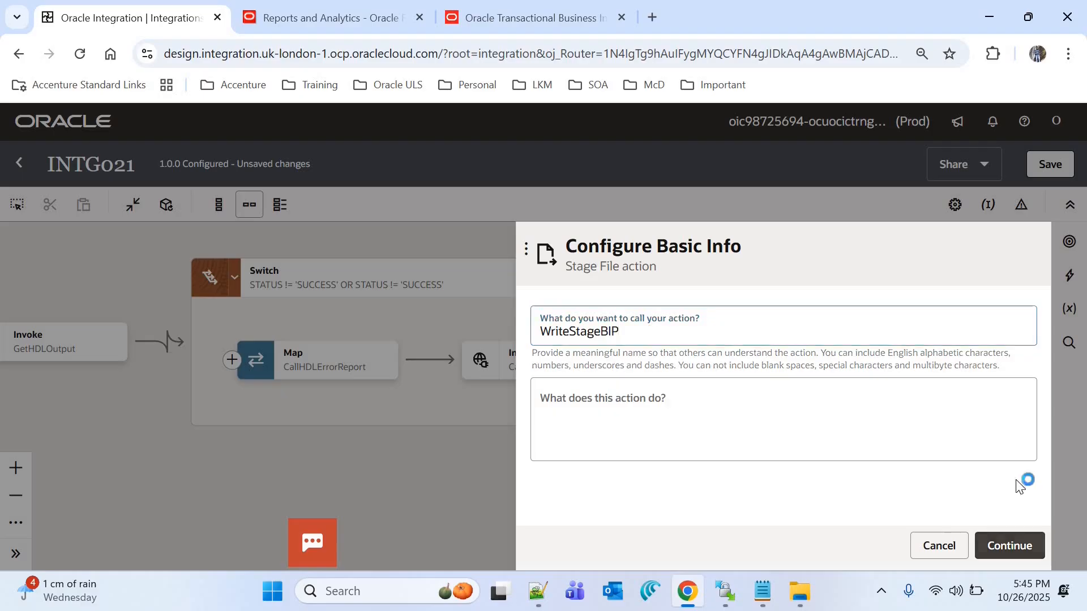
pyautogui.click(1010, 545)
# - Configure the stage action to Write File with file name 'HDL Error Report.csv' and output directory '/output'
pyautogui.click(817, 332)
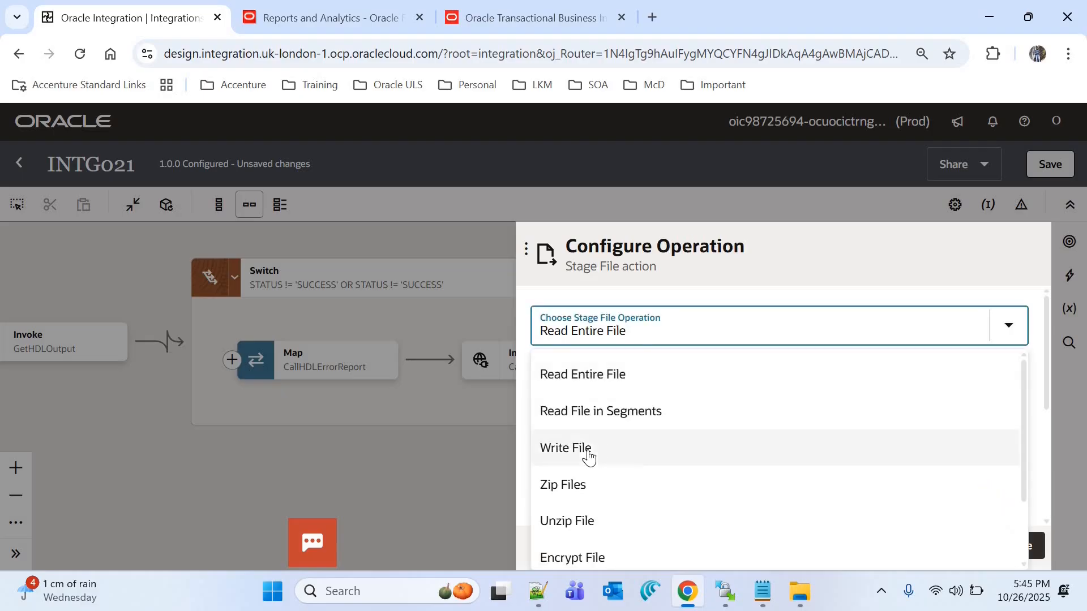
pyautogui.click(589, 456)
pyautogui.click(700, 407)
pyautogui.write('"')
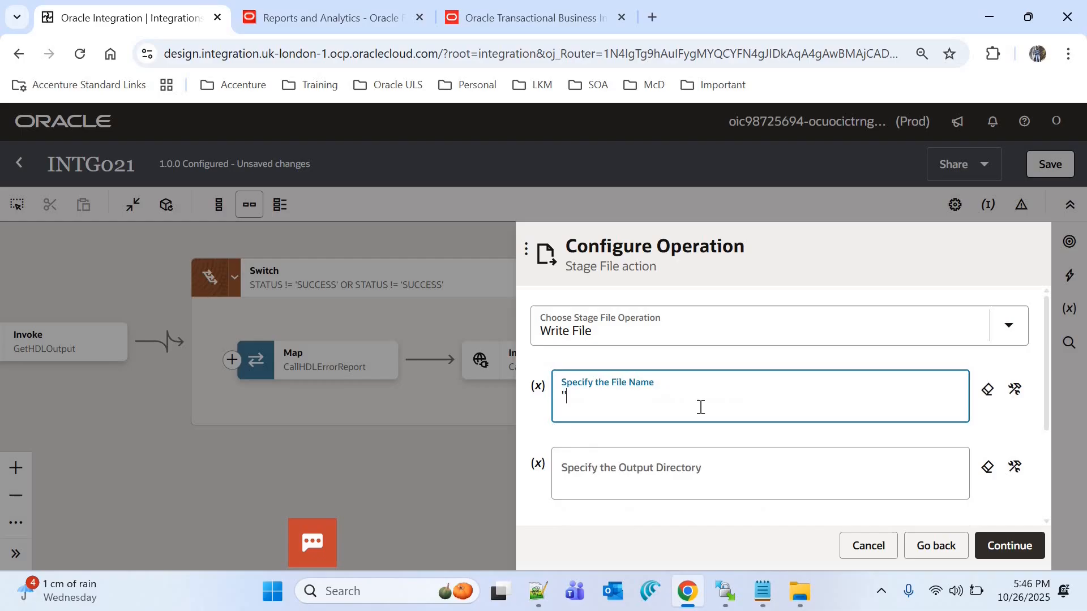
pyautogui.press('Left')
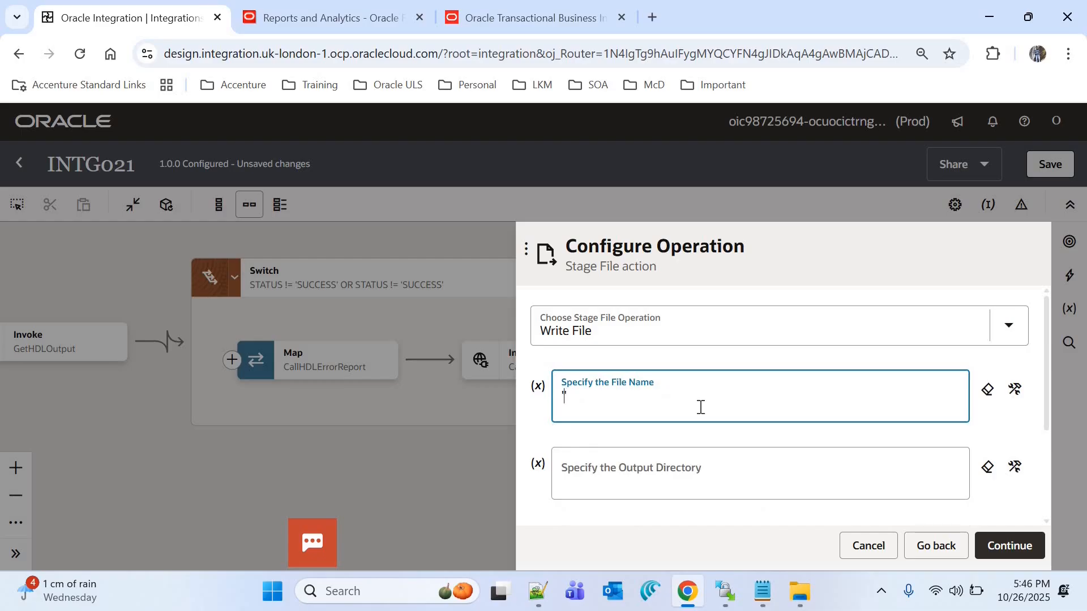
pyautogui.write('HDL Error Report.csv')
pyautogui.click(663, 468)
pyautogui.write("'")
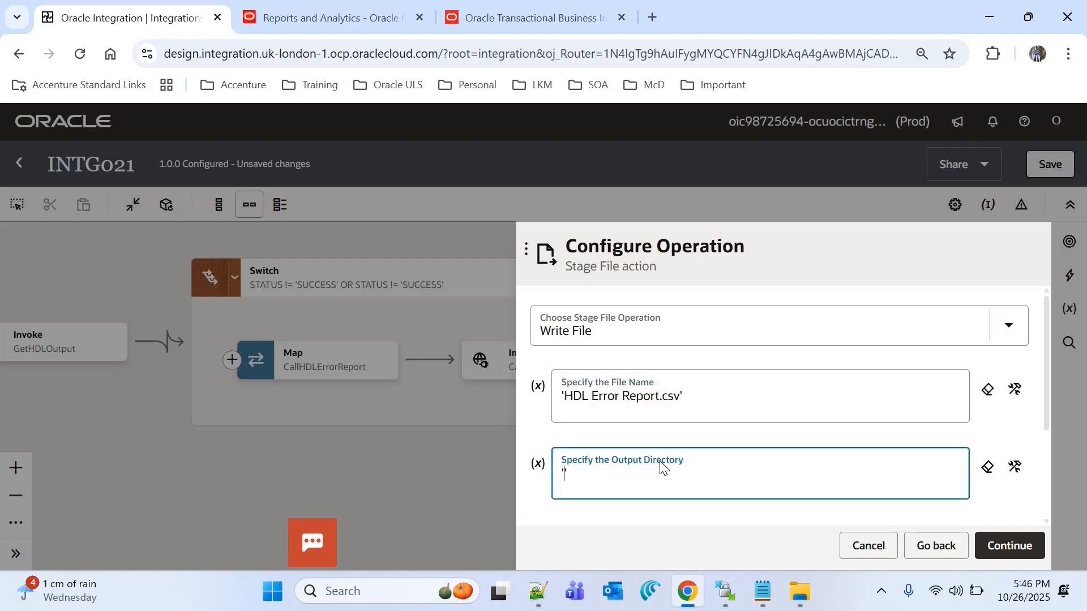
pyautogui.write('/output')
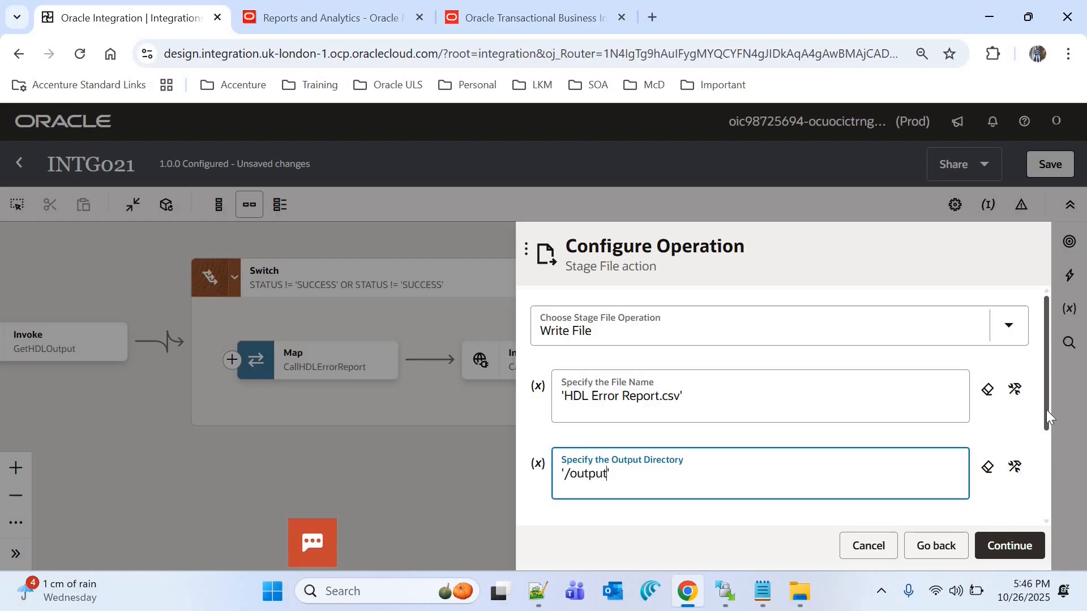
pyautogui.click(1015, 543)
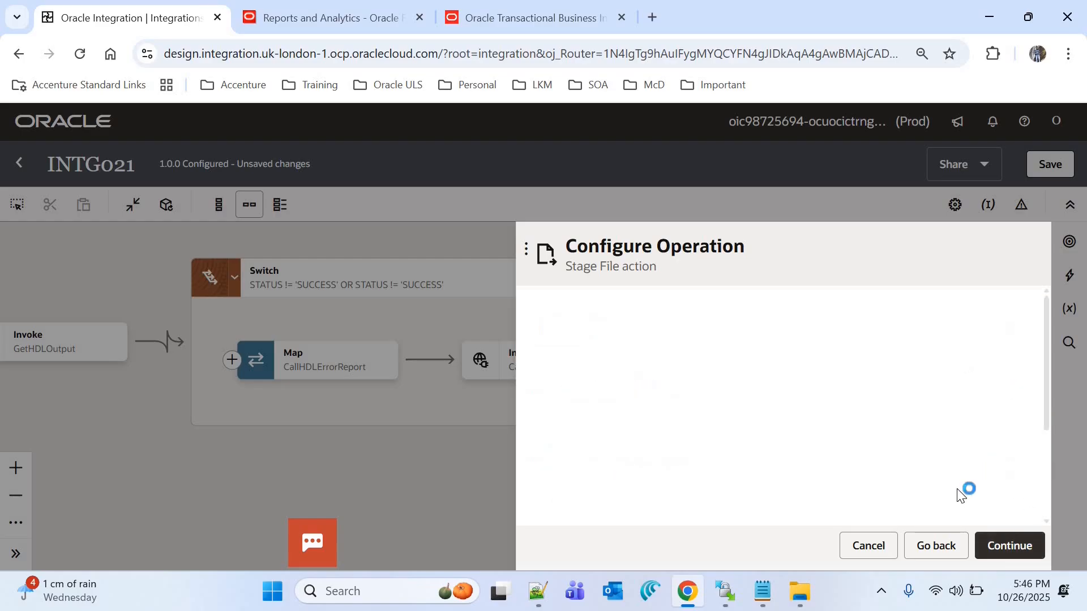
# - Choose an XML schema (XSD) document for the file structure and upload opaque_schema.xsd from Documents as the format definition
pyautogui.click(1020, 401)
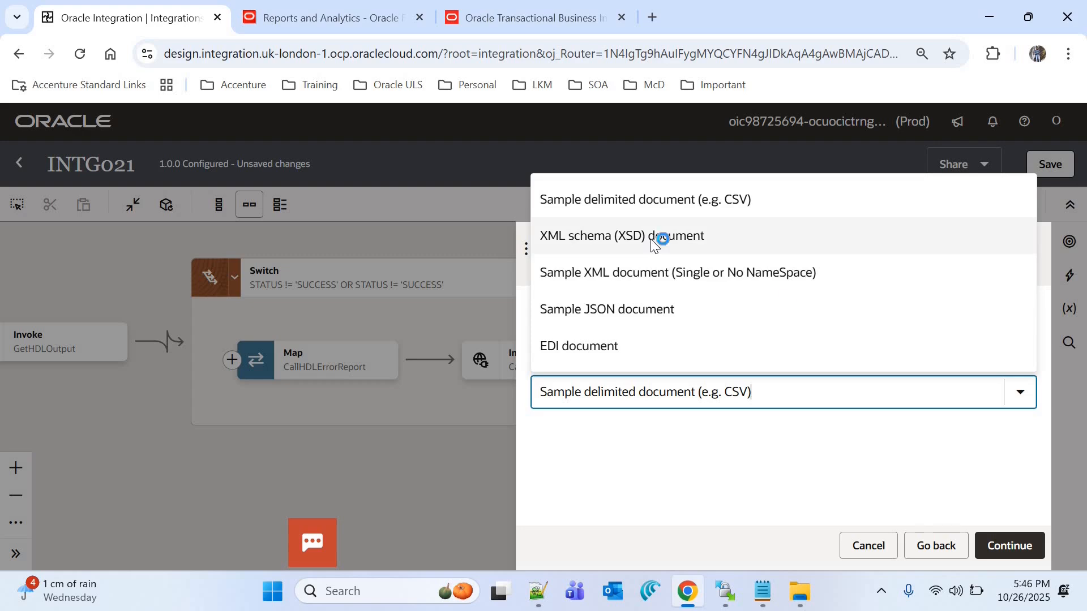
pyautogui.click(653, 238)
pyautogui.click(1011, 546)
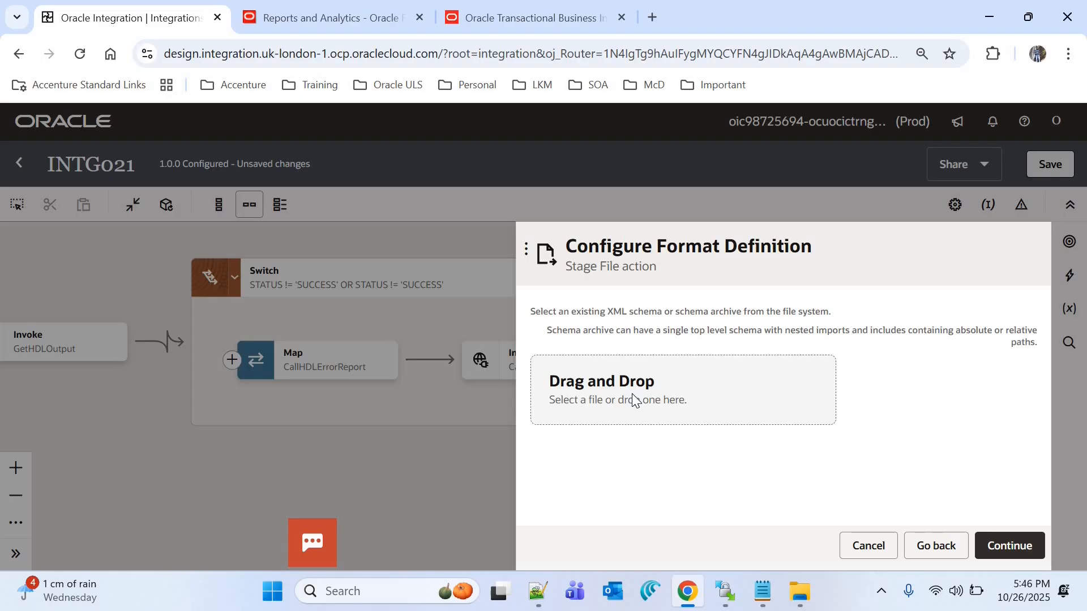
pyautogui.click(689, 378)
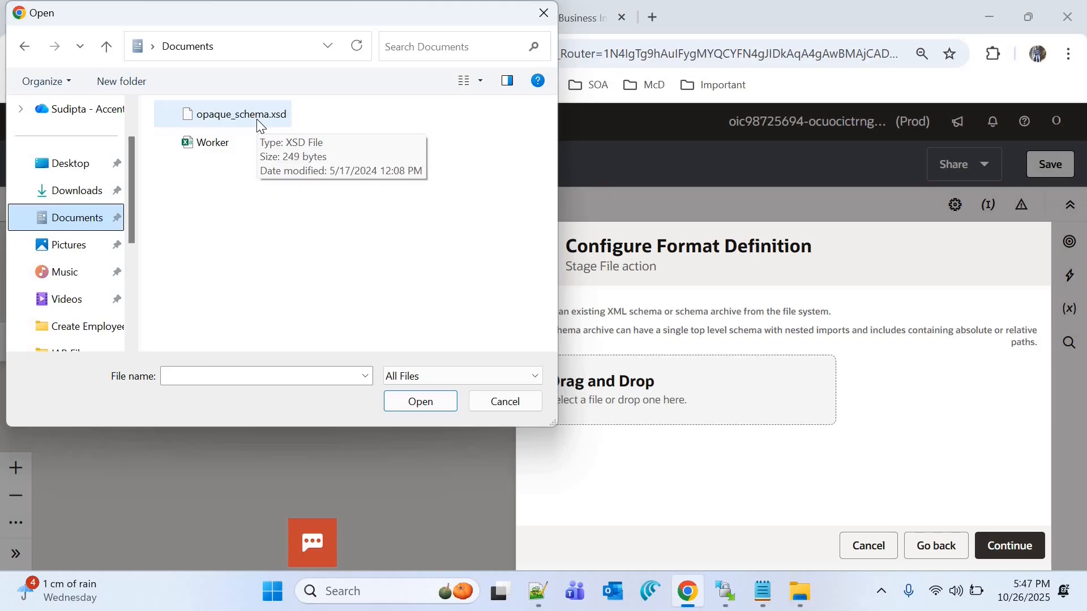
pyautogui.doubleClick(257, 116)
pyautogui.click(1013, 543)
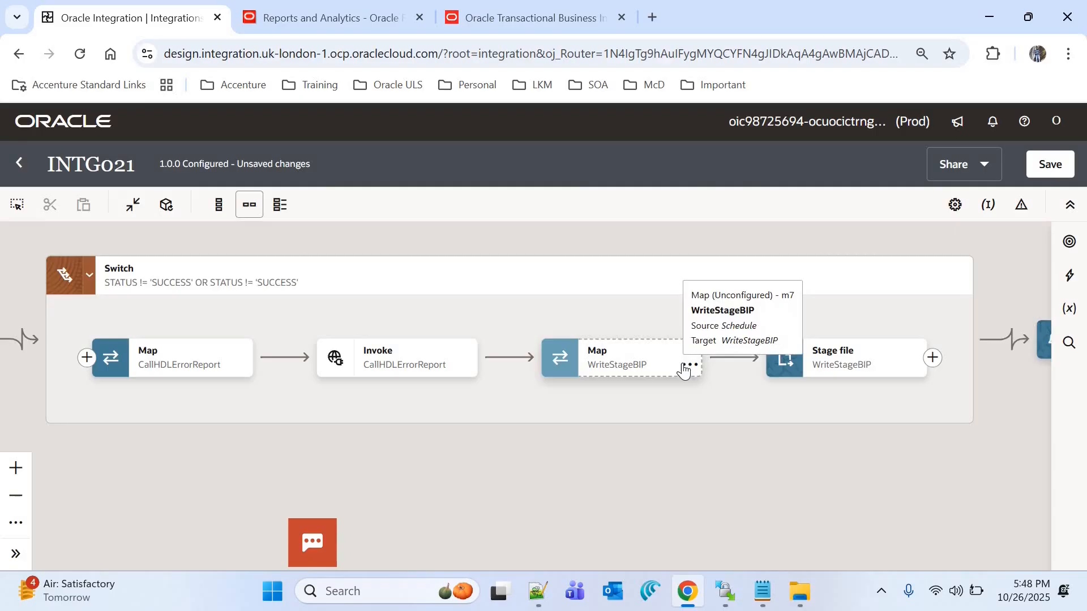
# - Map the report content under runReportResponse in the CallHDLErrorReport response to the Opaque Element of WriteStageBIP
pyautogui.click(693, 365)
pyautogui.click(716, 402)
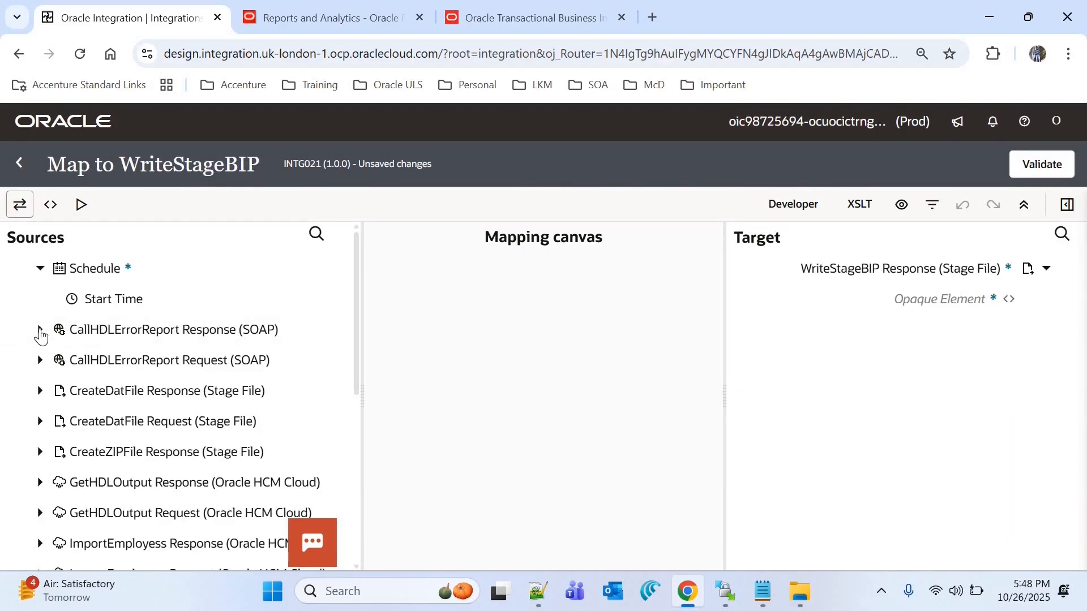
pyautogui.click(41, 330)
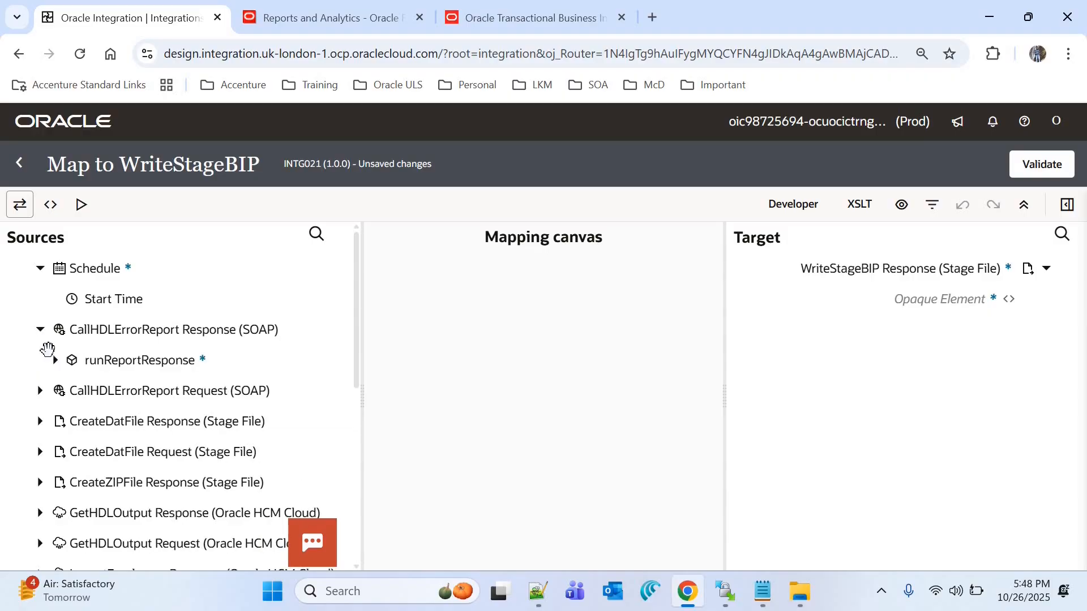
pyautogui.click(55, 360)
pyautogui.moveTo(153, 422); pyautogui.dragTo(876, 300)
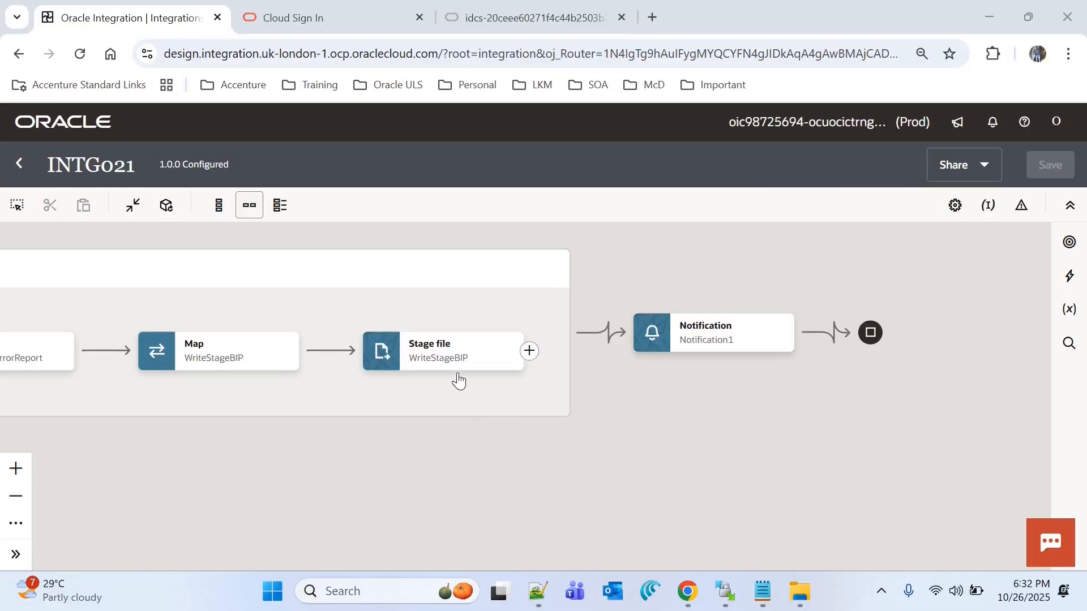
# - Add a variable named v_report_output with an empty string value to the Assignments1 action after the Schedule
pyautogui.moveTo(451, 374)
pyautogui.moveTo(318, 451); pyautogui.dragTo(657, 475)
pyautogui.moveTo(704, 477); pyautogui.dragTo(807, 480)
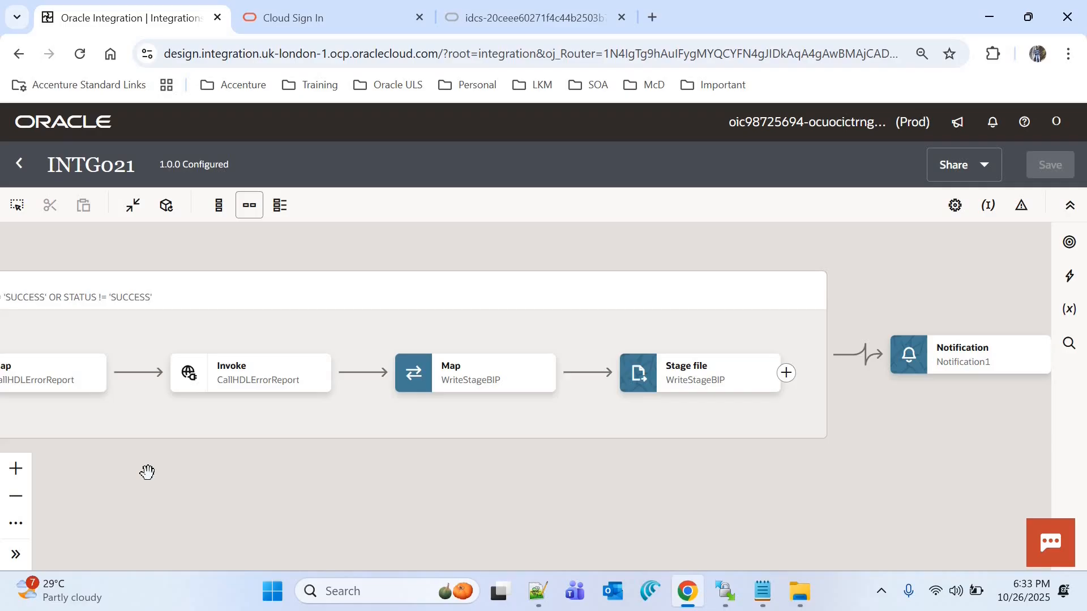
pyautogui.moveTo(153, 470); pyautogui.dragTo(907, 498)
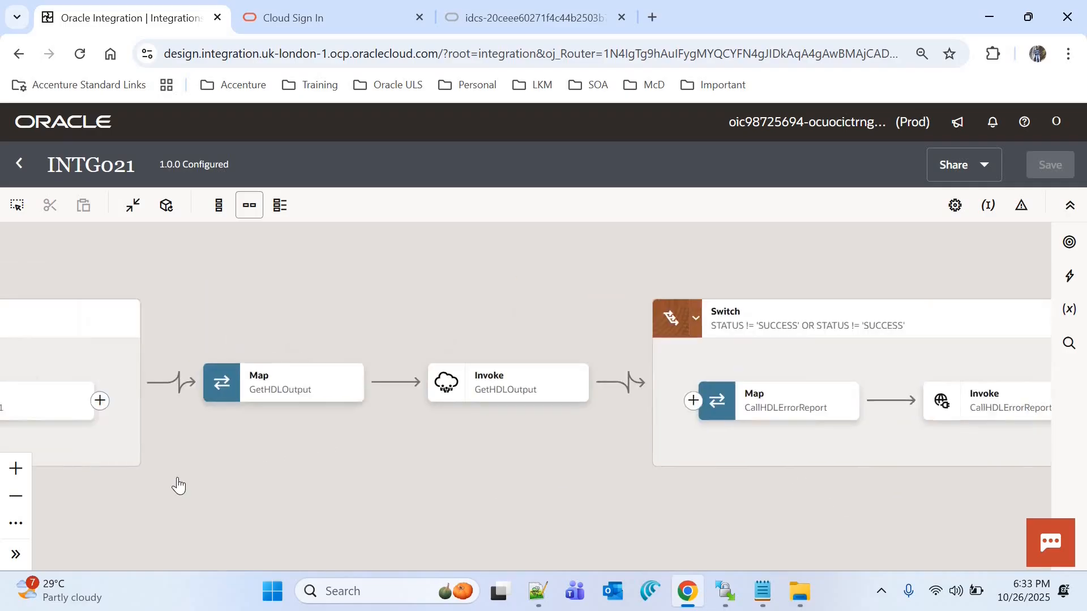
pyautogui.moveTo(82, 498); pyautogui.dragTo(277, 519)
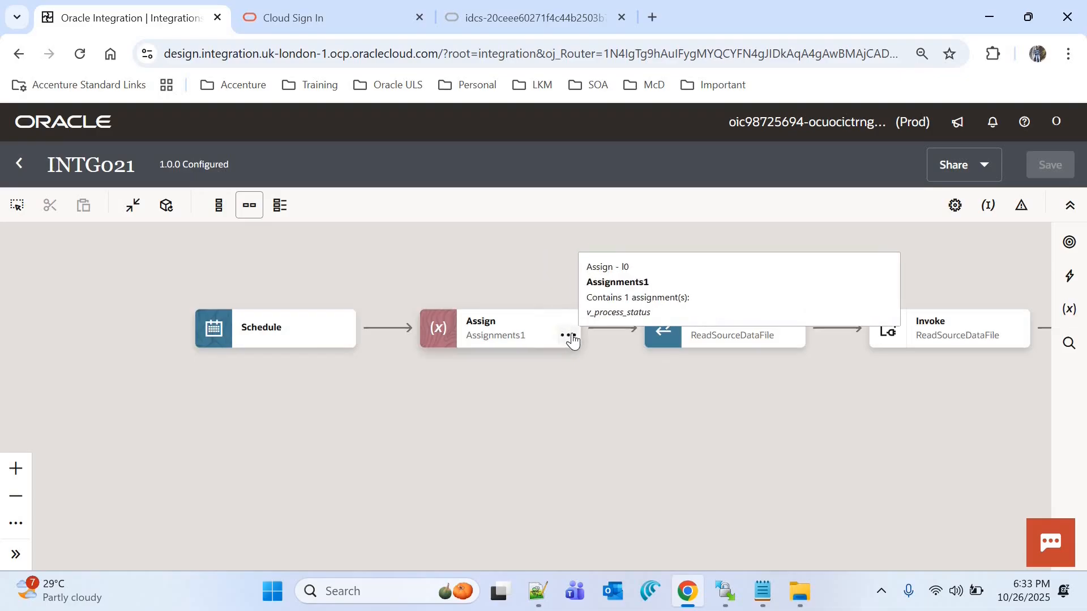
pyautogui.click(568, 335)
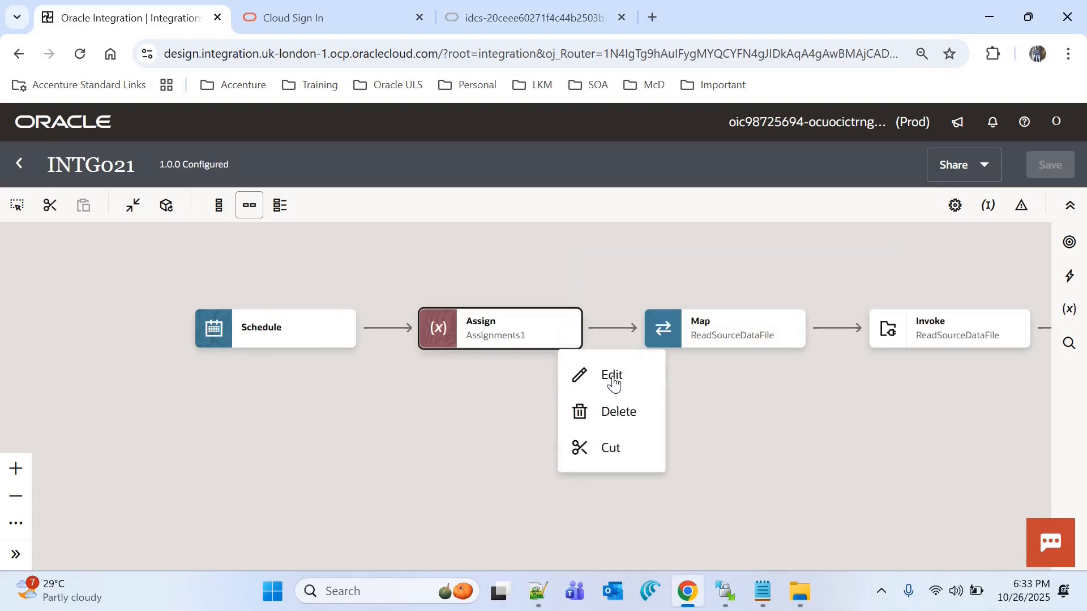
pyautogui.click(611, 377)
pyautogui.click(693, 418)
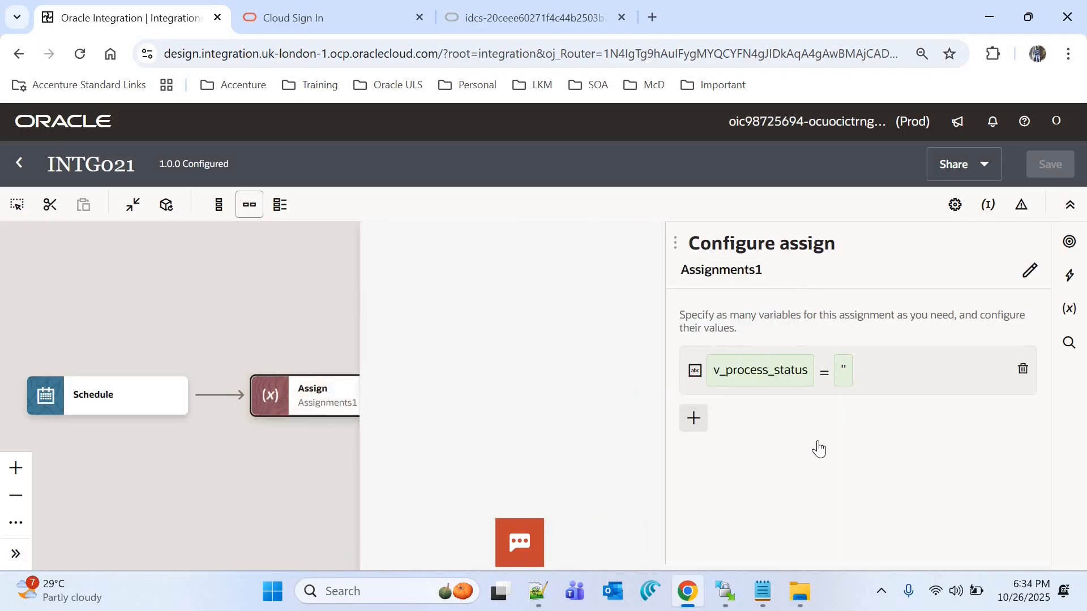
pyautogui.click(802, 481)
pyautogui.write('v_')
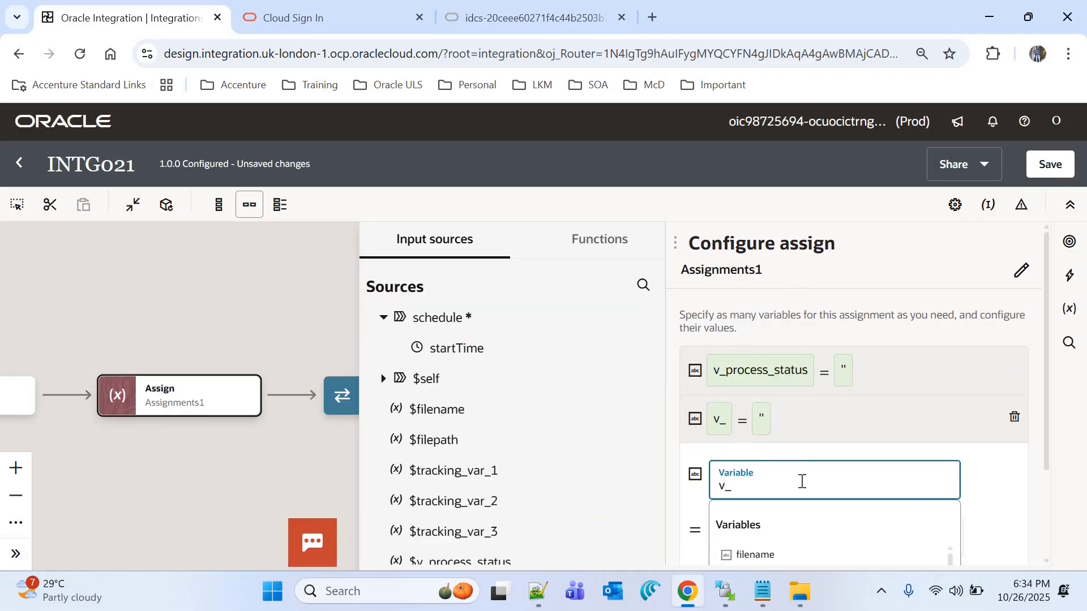
pyautogui.write('report_output')
pyautogui.click(167, 323)
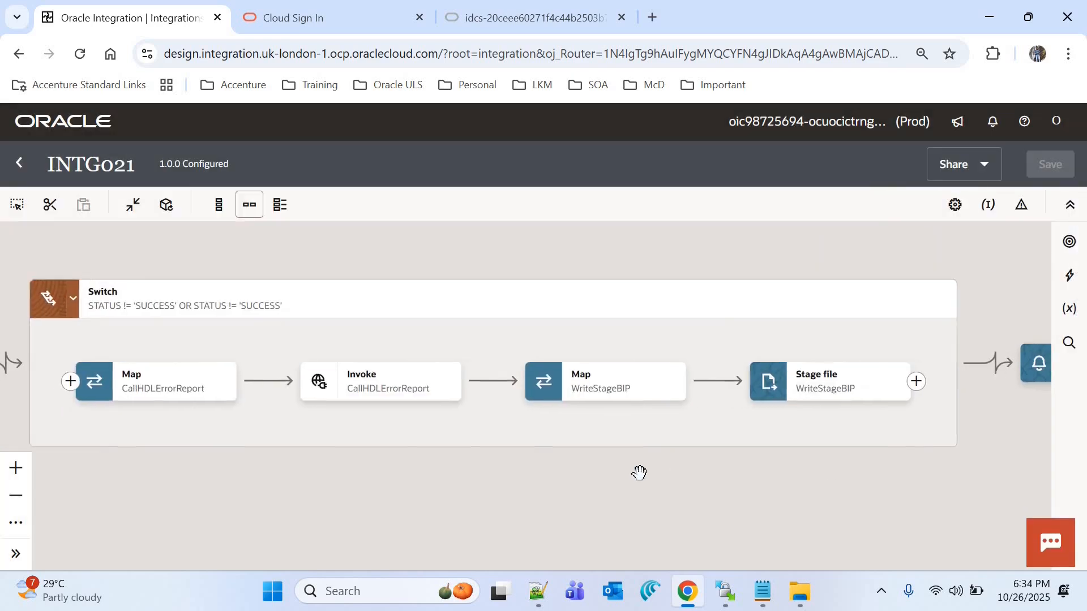
# - Add an Assign action after the WriteStageBIP stage file inside the Switch and choose v_report_output as its variable
pyautogui.moveTo(639, 473); pyautogui.dragTo(461, 459)
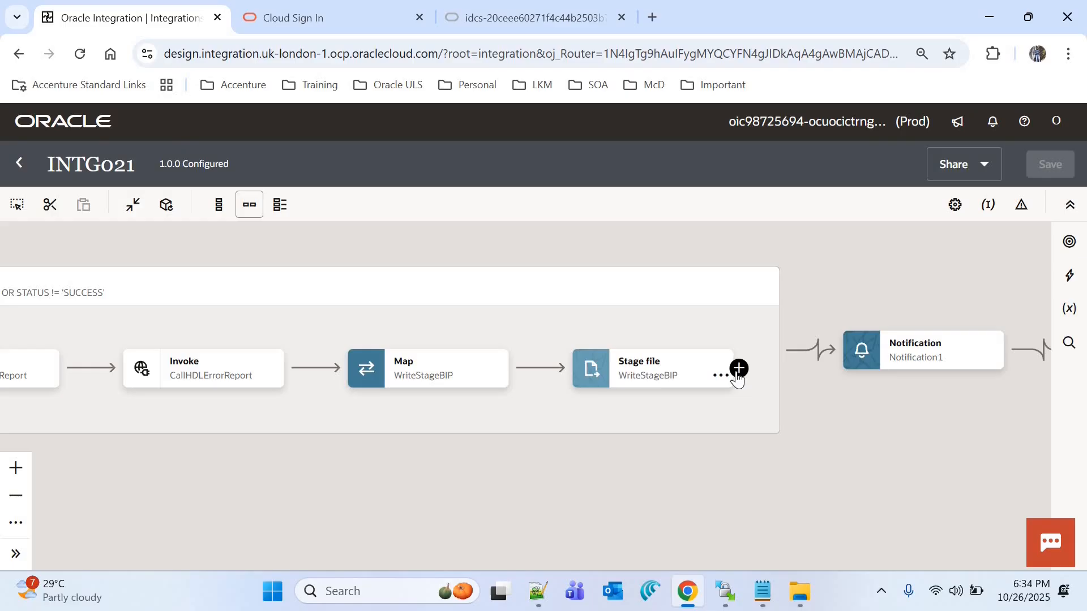
pyautogui.click(738, 369)
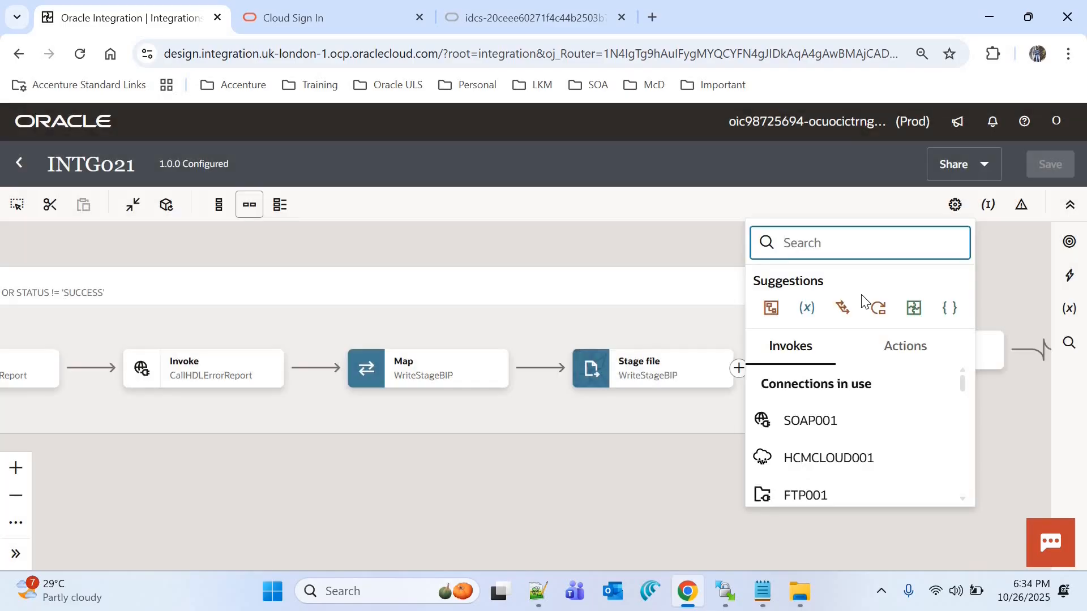
pyautogui.write('assig')
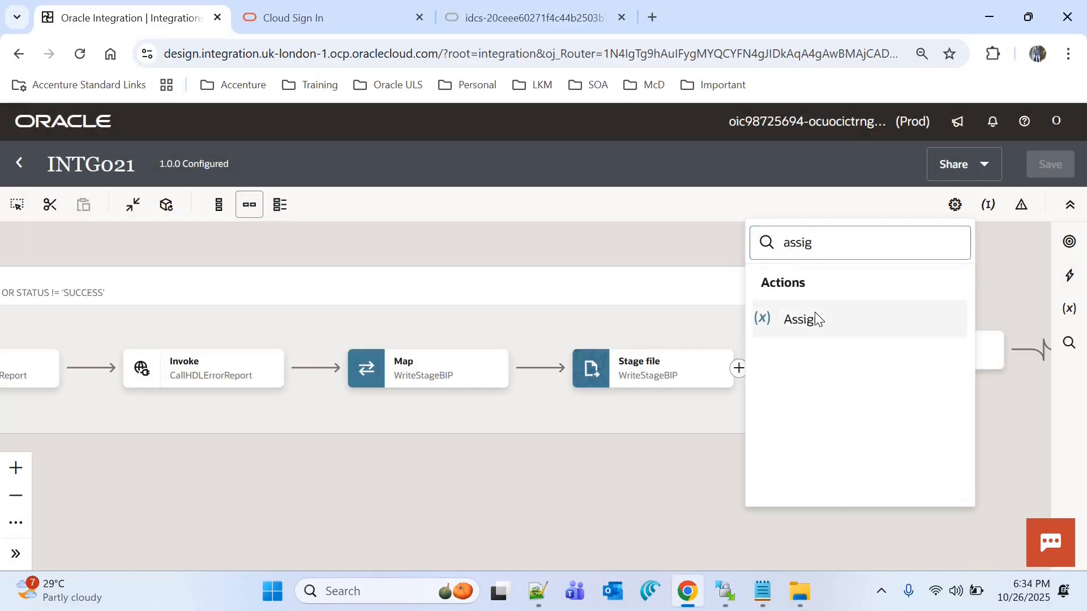
pyautogui.click(814, 314)
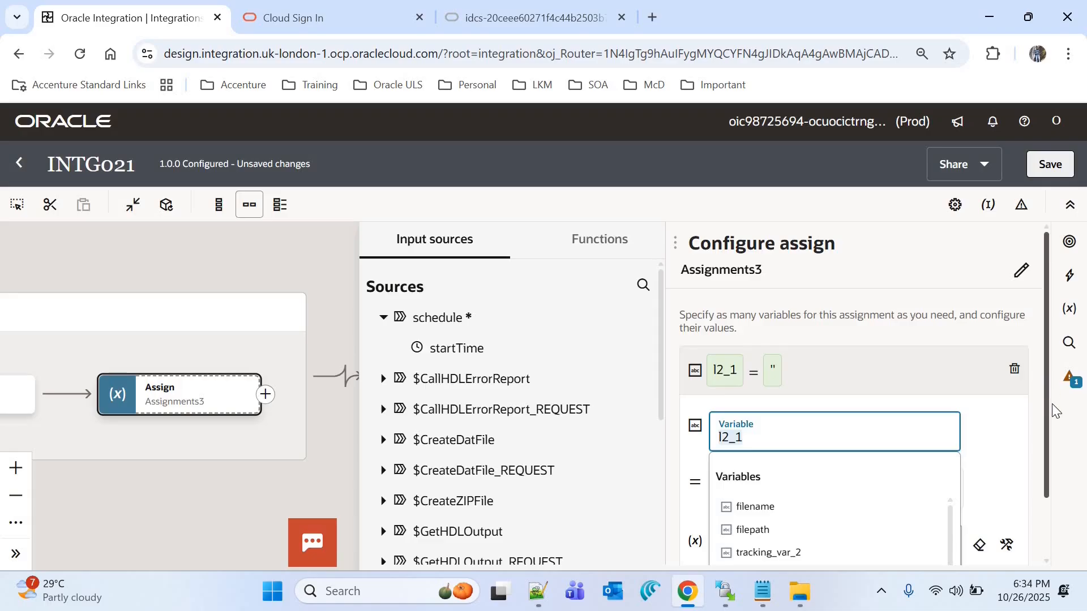
pyautogui.moveTo(1047, 405); pyautogui.dragTo(1048, 467)
pyautogui.moveTo(949, 461); pyautogui.dragTo(949, 488)
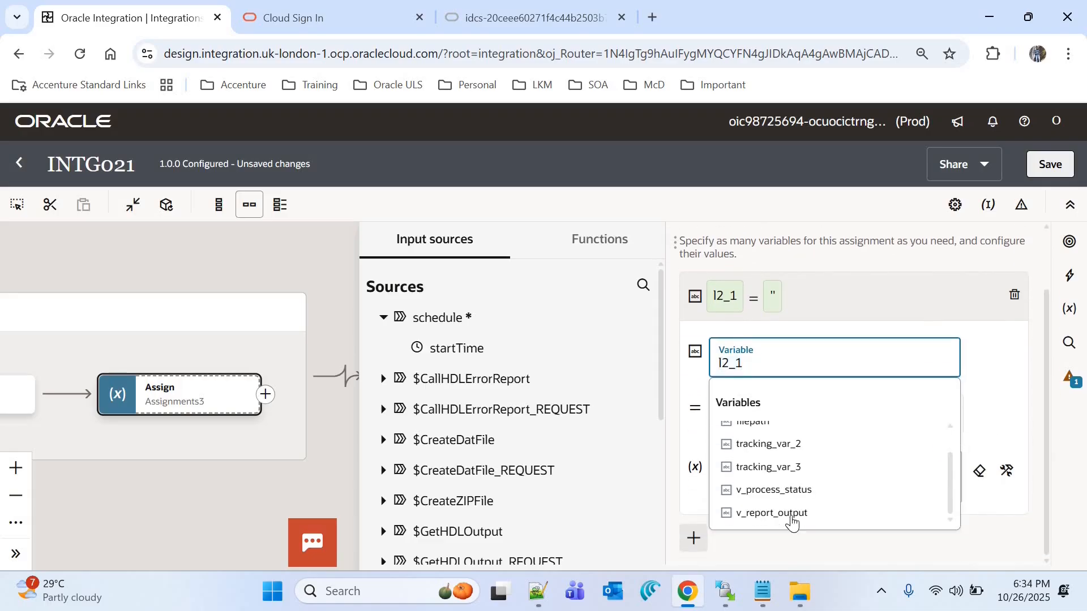
pyautogui.click(789, 516)
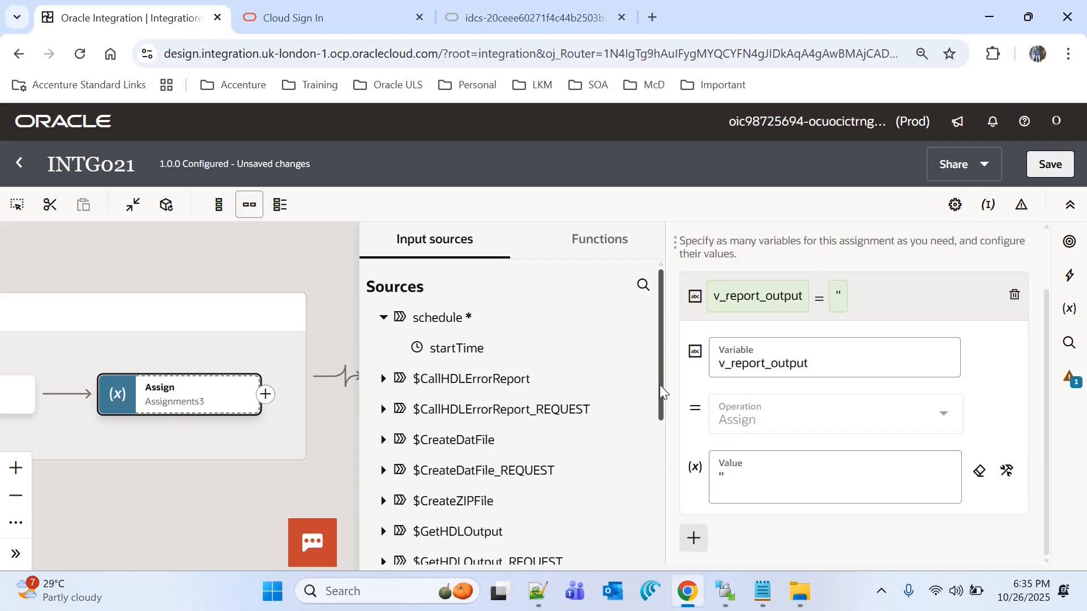
# - Assign the ICSFile FileReference from the $WriteStageBIP WriteResponse as the value of v_report_output and save the integration
pyautogui.moveTo(660, 406); pyautogui.dragTo(659, 470)
pyautogui.scroll(-3, 526, 396)
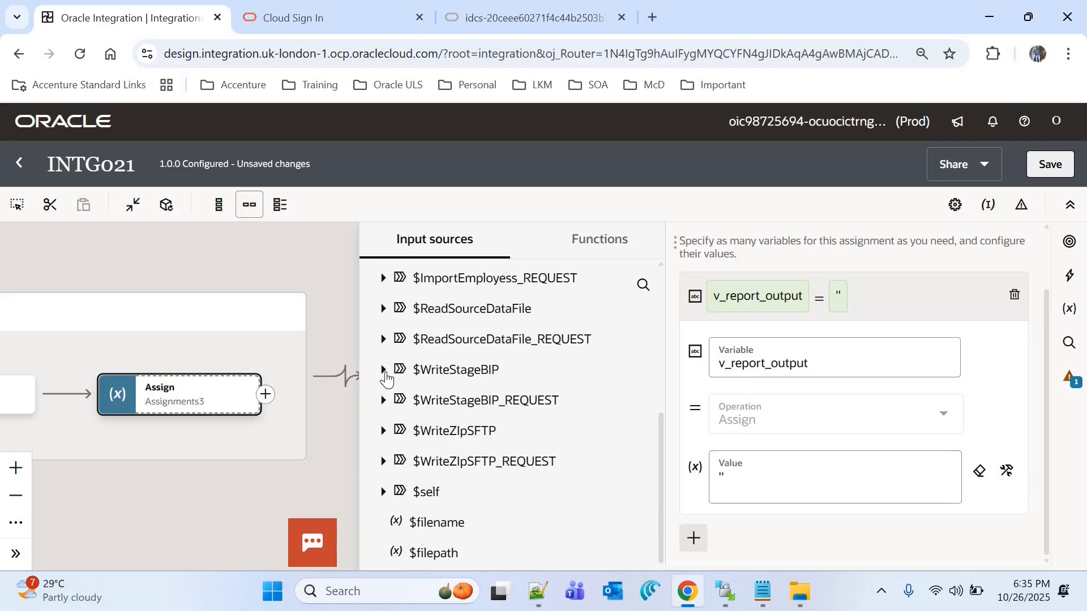
pyautogui.click(383, 370)
pyautogui.click(404, 401)
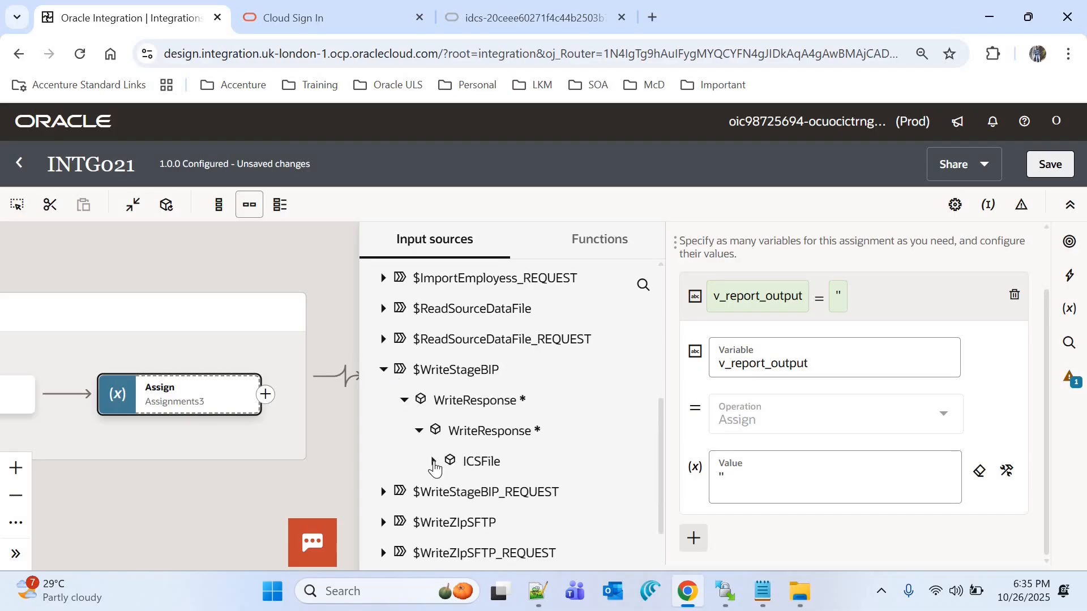
pyautogui.click(434, 462)
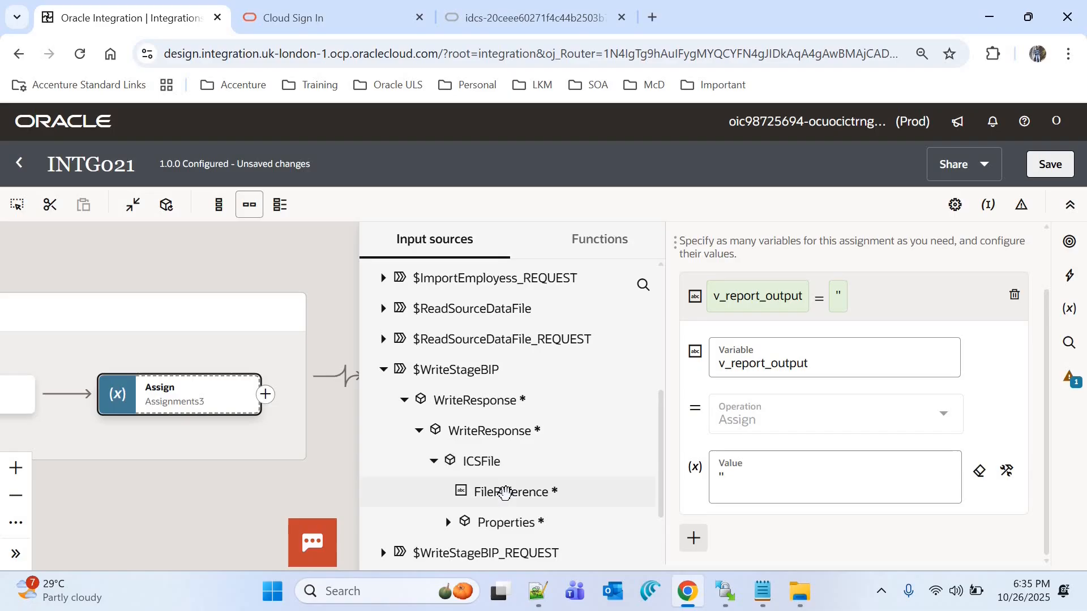
pyautogui.moveTo(506, 492); pyautogui.dragTo(758, 479)
pyautogui.click(1050, 164)
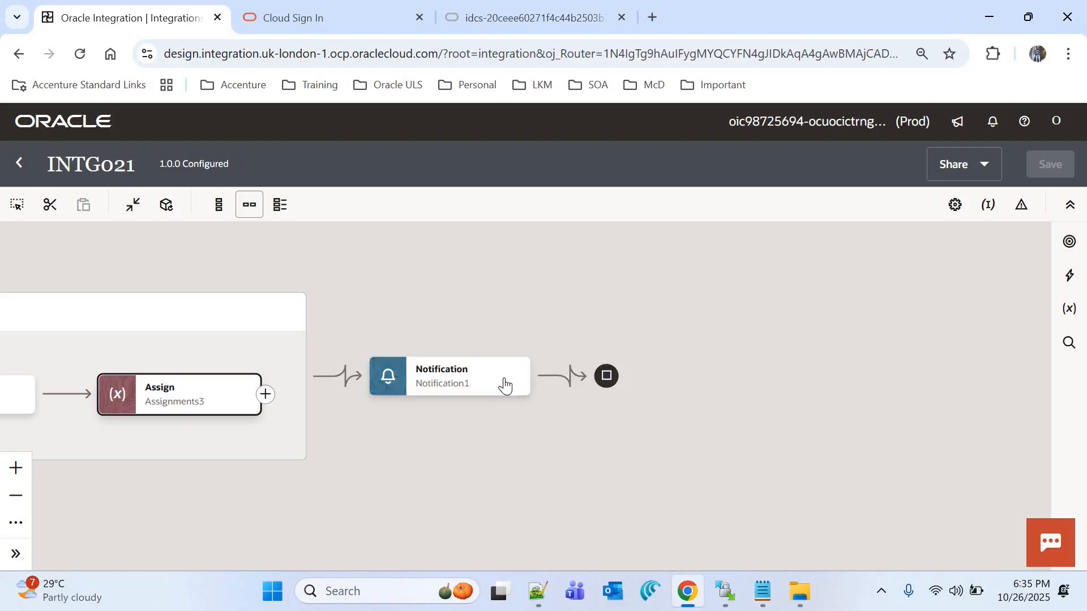
# - Add an attachment with the value $v_report_output to the Notification1 action and save the integration
pyautogui.click(521, 386)
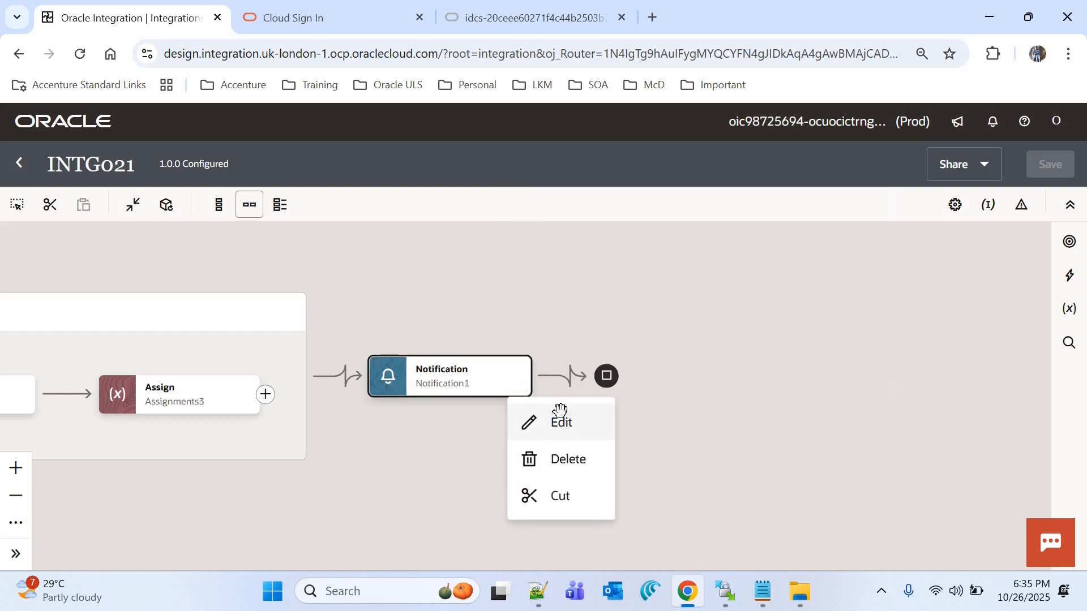
pyautogui.click(560, 420)
pyautogui.moveTo(1047, 340); pyautogui.dragTo(1044, 557)
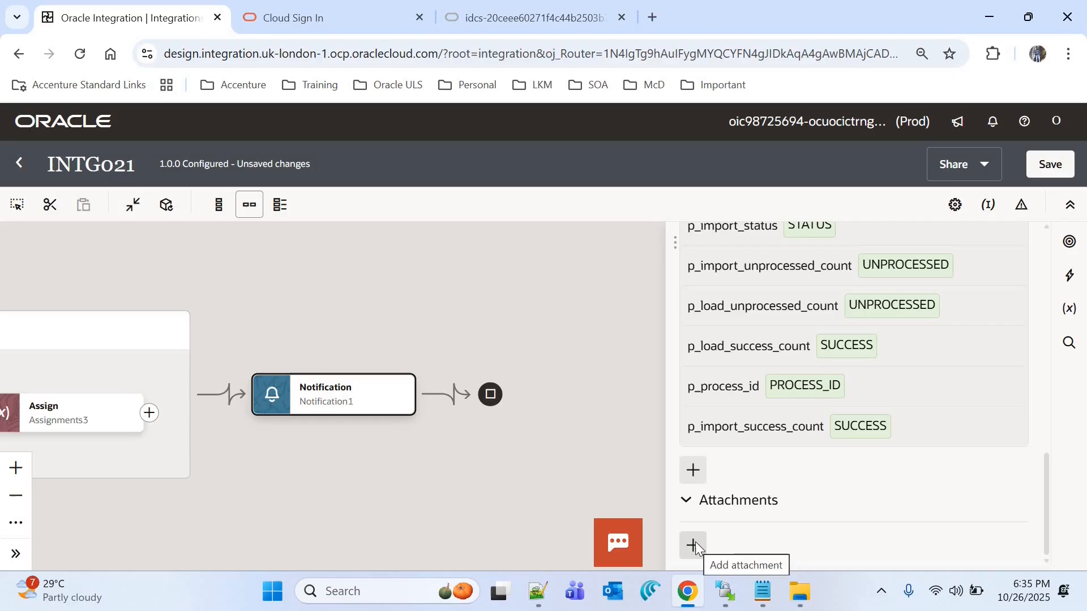
pyautogui.click(694, 545)
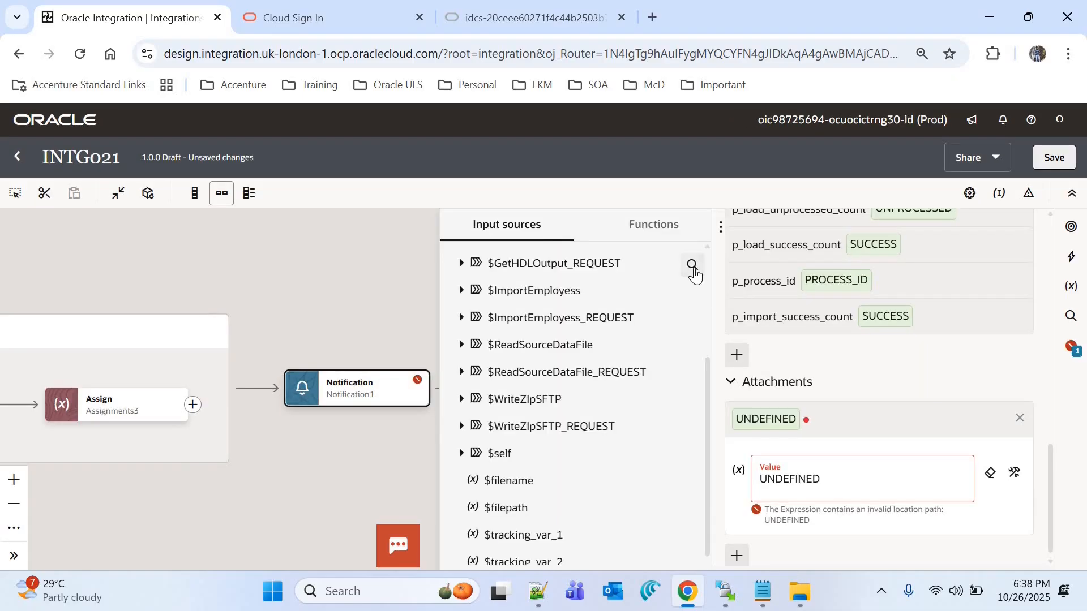
pyautogui.click(692, 265)
pyautogui.write('v_report')
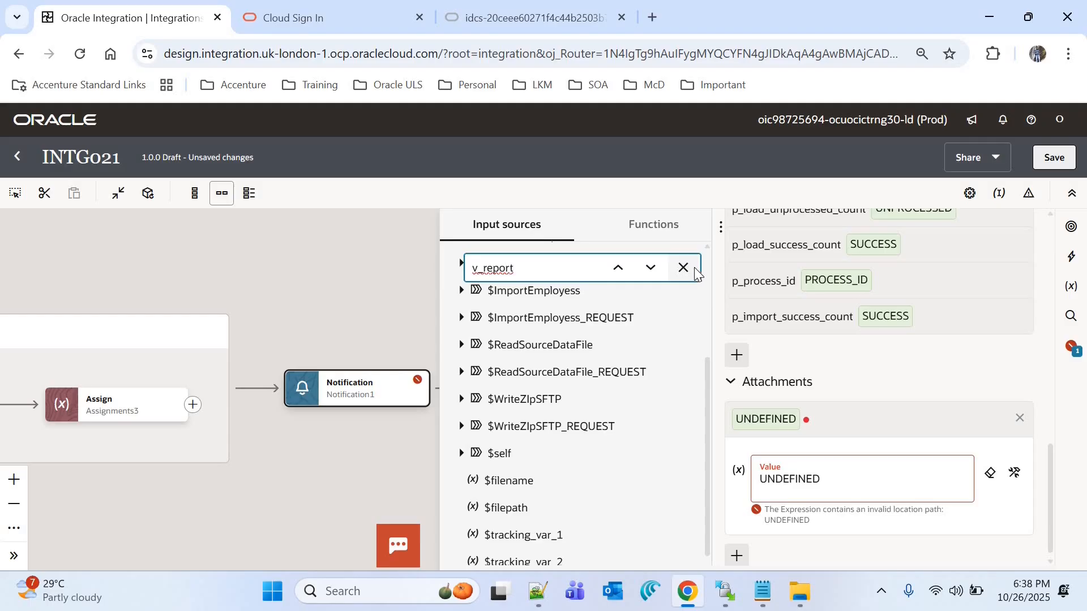
pyautogui.press('Return')
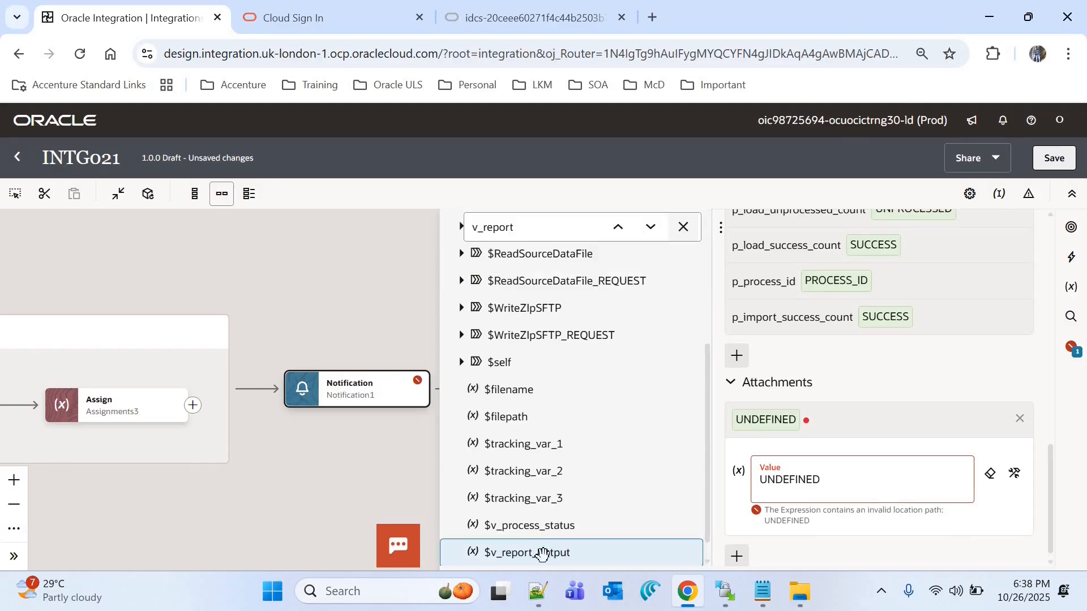
pyautogui.moveTo(542, 550); pyautogui.dragTo(786, 480)
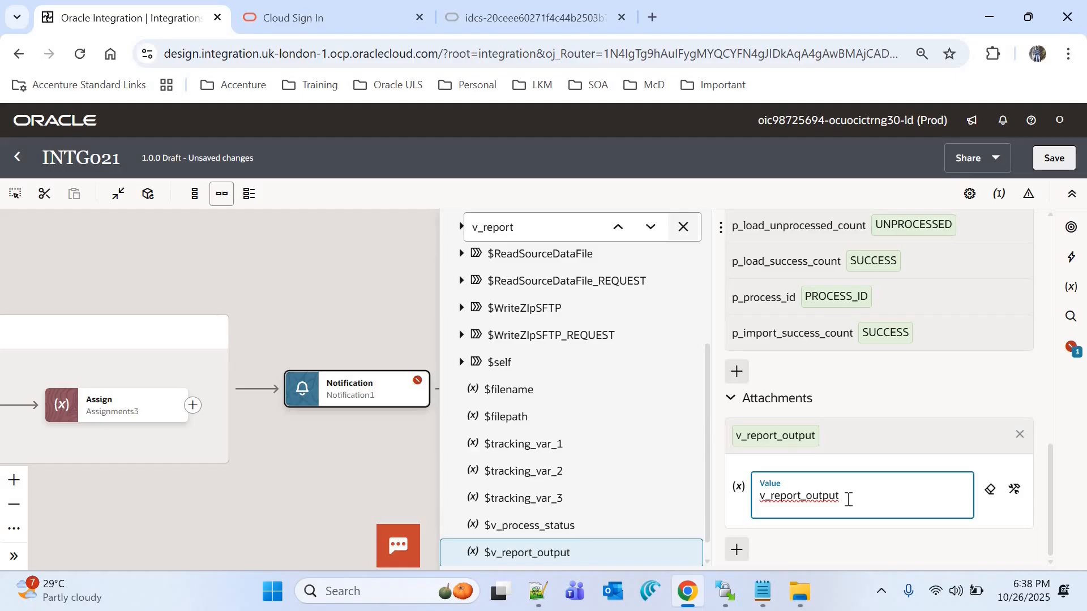
pyautogui.click(1053, 158)
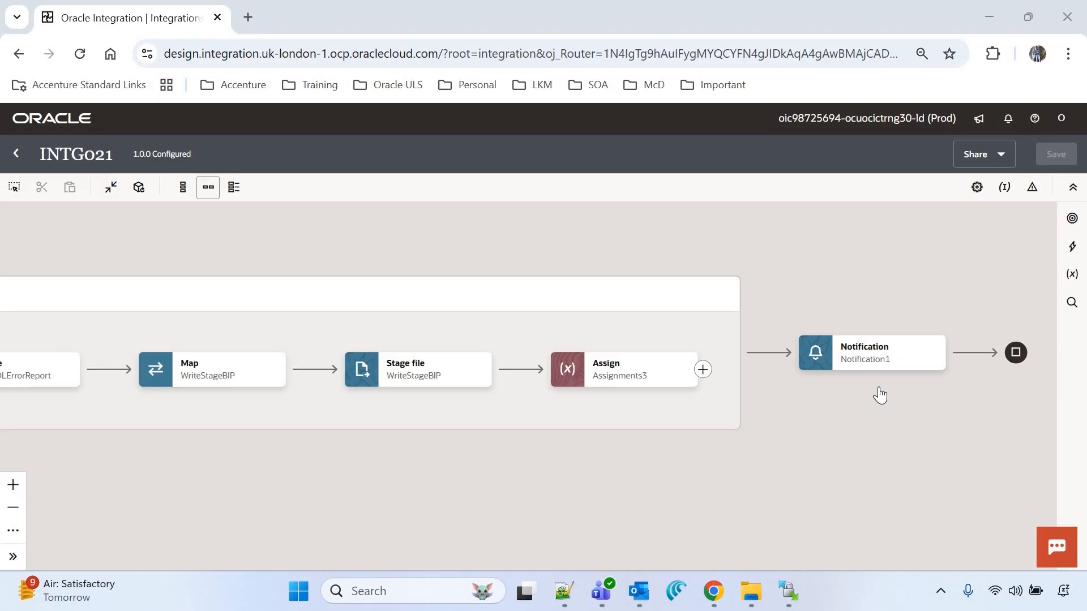
# - Add a Switch action between the existing error-report Switch and Notification1
pyautogui.click(768, 353)
pyautogui.write('swit')
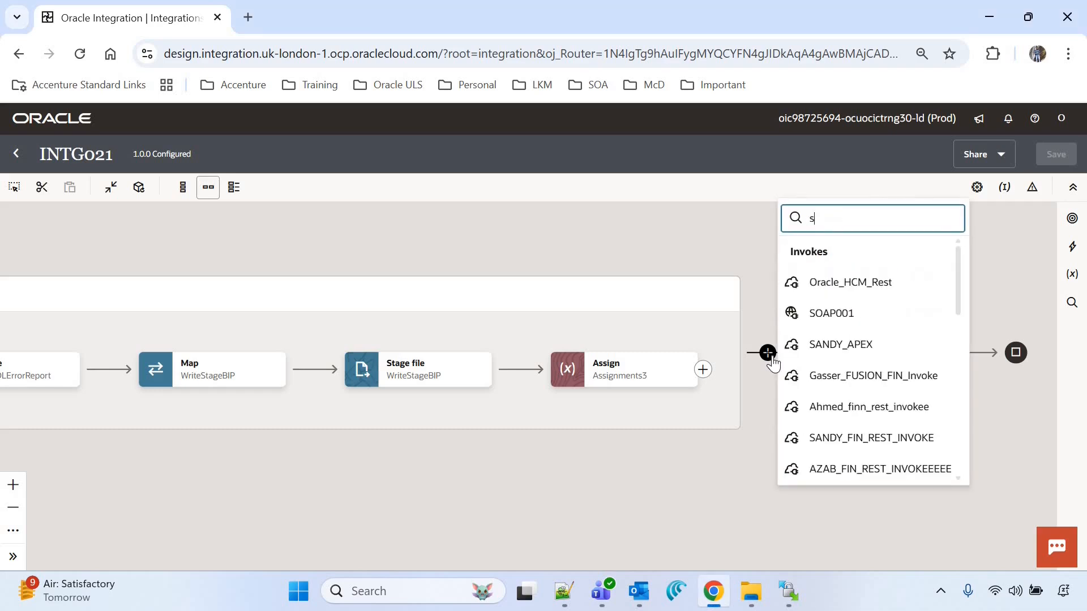
pyautogui.click(843, 285)
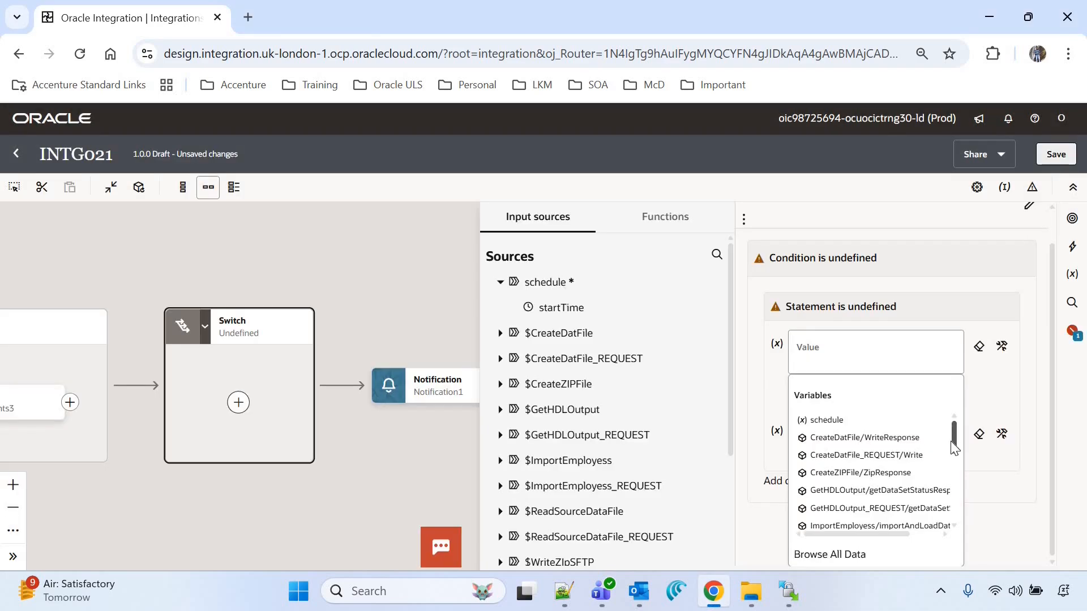
# - Set the new Switch's route condition to v_report_output != ''
pyautogui.scroll(-5, 843, 509)
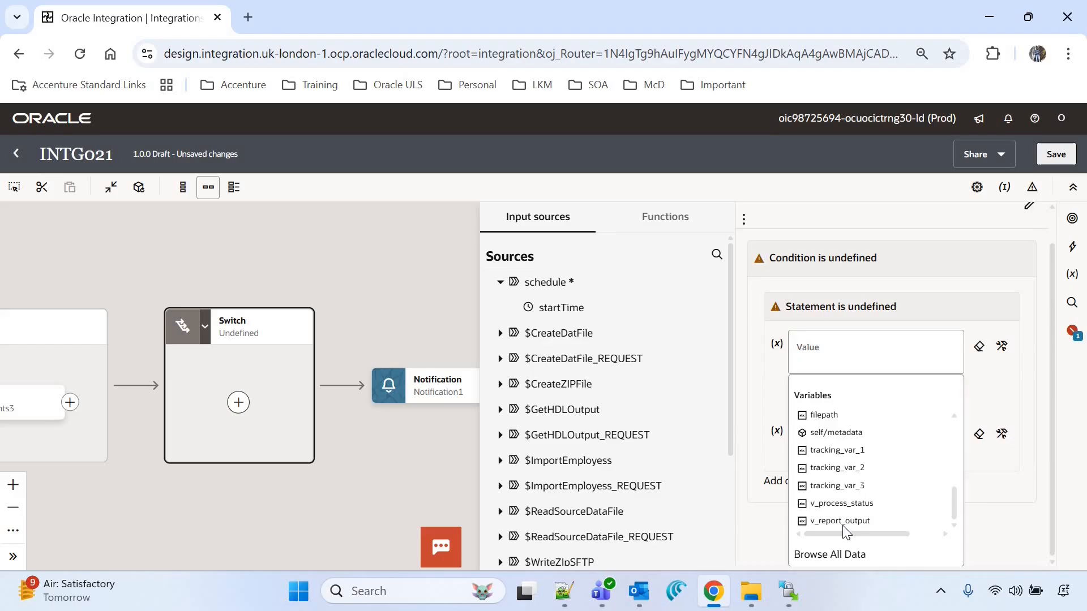
pyautogui.click(843, 523)
pyautogui.click(849, 433)
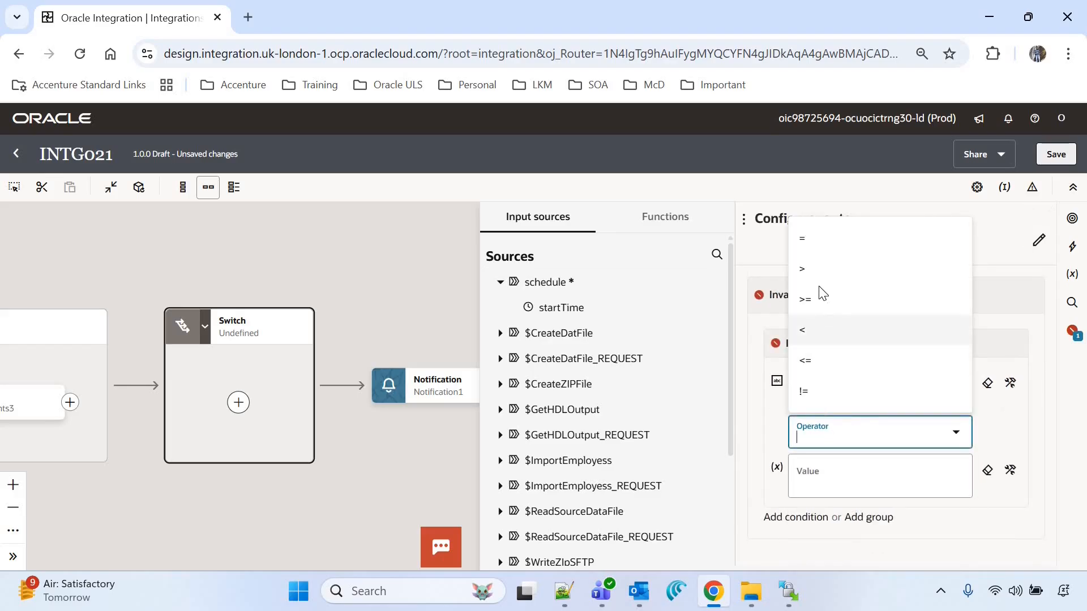
pyautogui.click(818, 390)
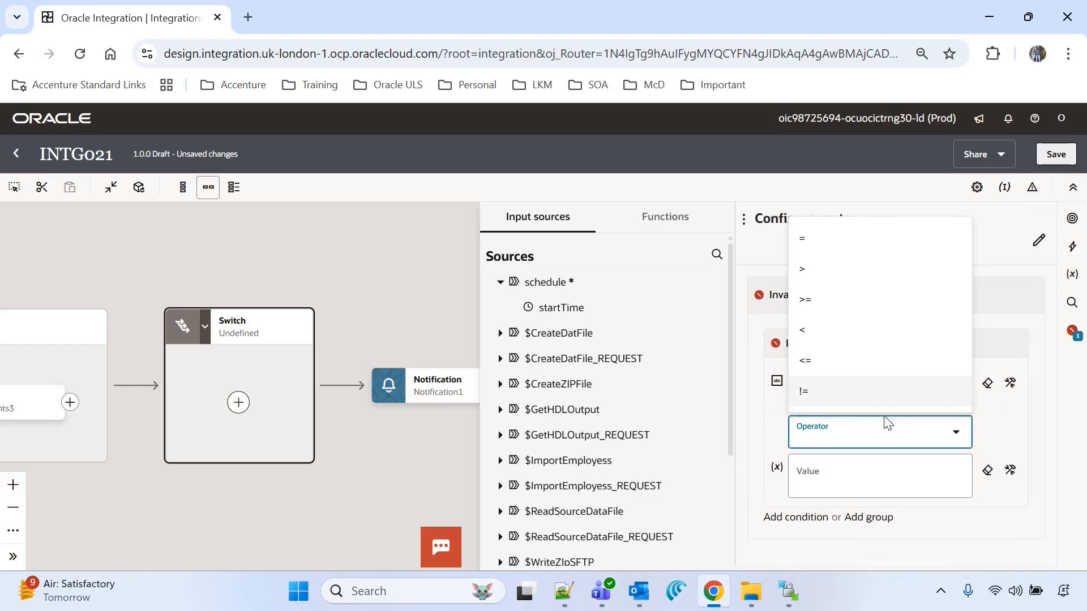
pyautogui.click(847, 478)
pyautogui.write("''")
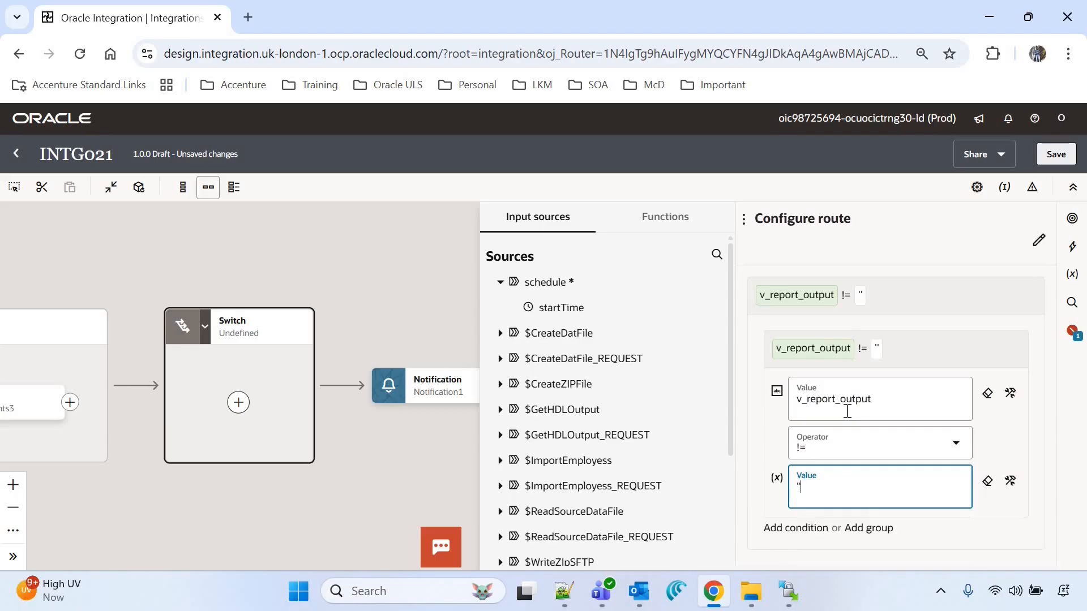
pyautogui.click(463, 411)
# - Move the Notification1 action from after the v_report_output Switch into that Switch's route
pyautogui.moveTo(461, 396)
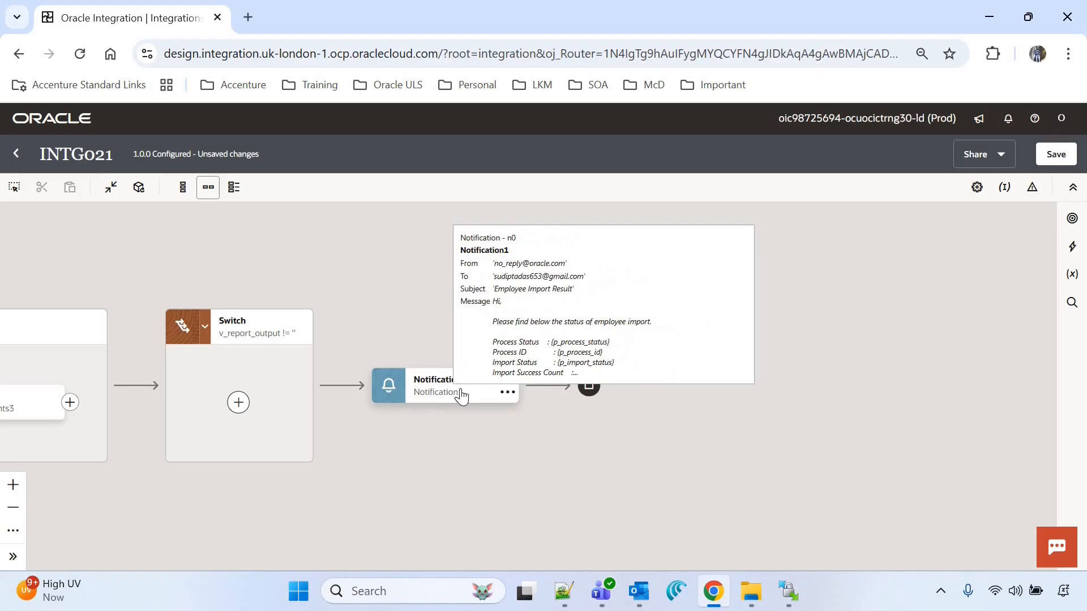
pyautogui.click(461, 396)
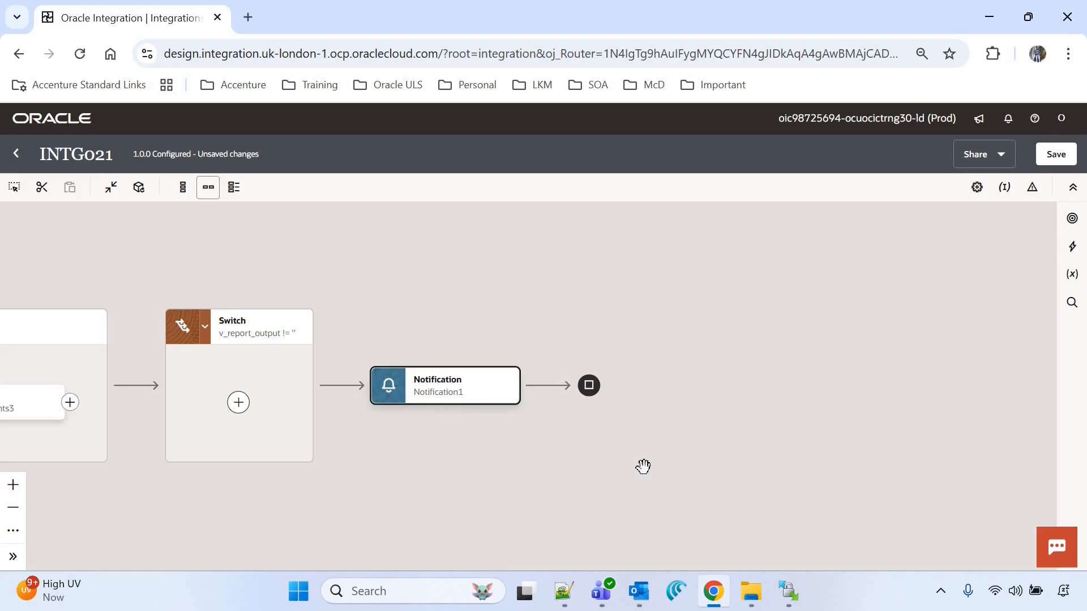
pyautogui.hotkey('ctrl', 'x')
pyautogui.click(243, 405)
pyautogui.click(357, 350)
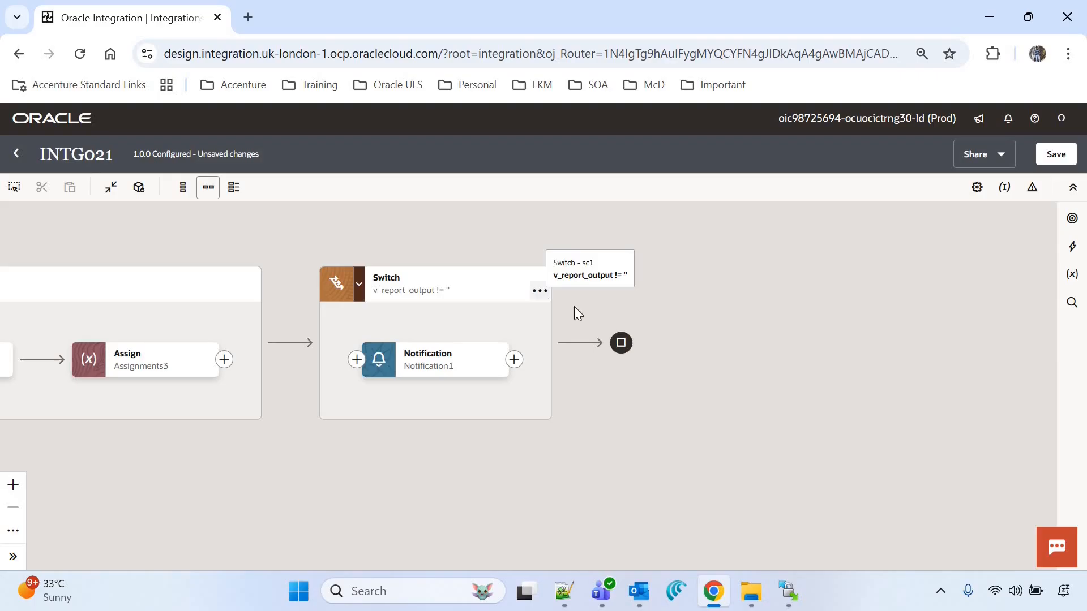
# - Add an Otherwise branch to the Switch that contains Notification1
pyautogui.click(539, 291)
pyautogui.moveTo(543, 353)
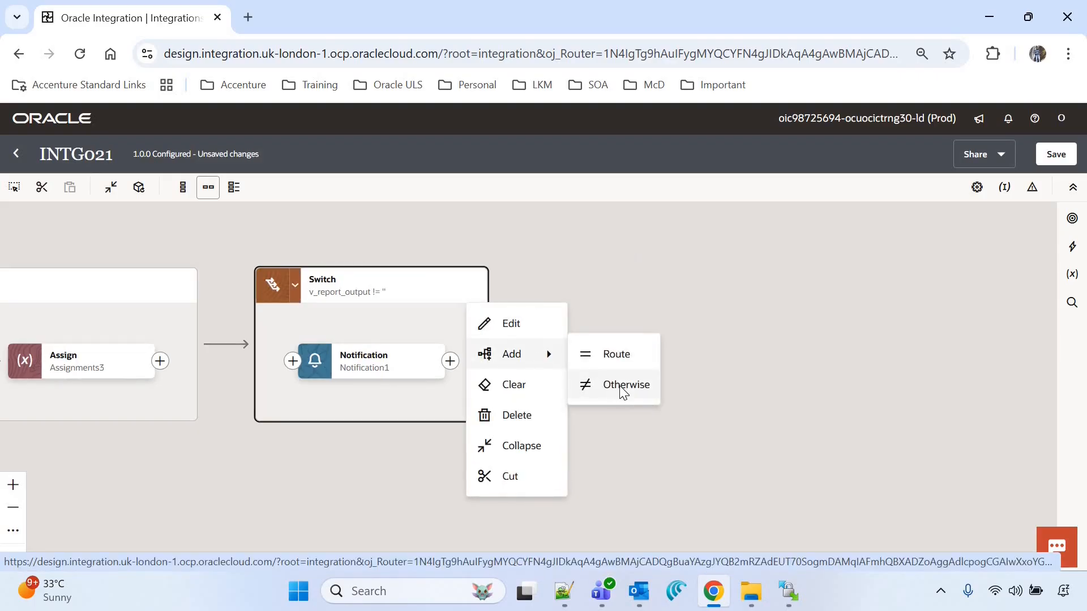
pyautogui.click(622, 387)
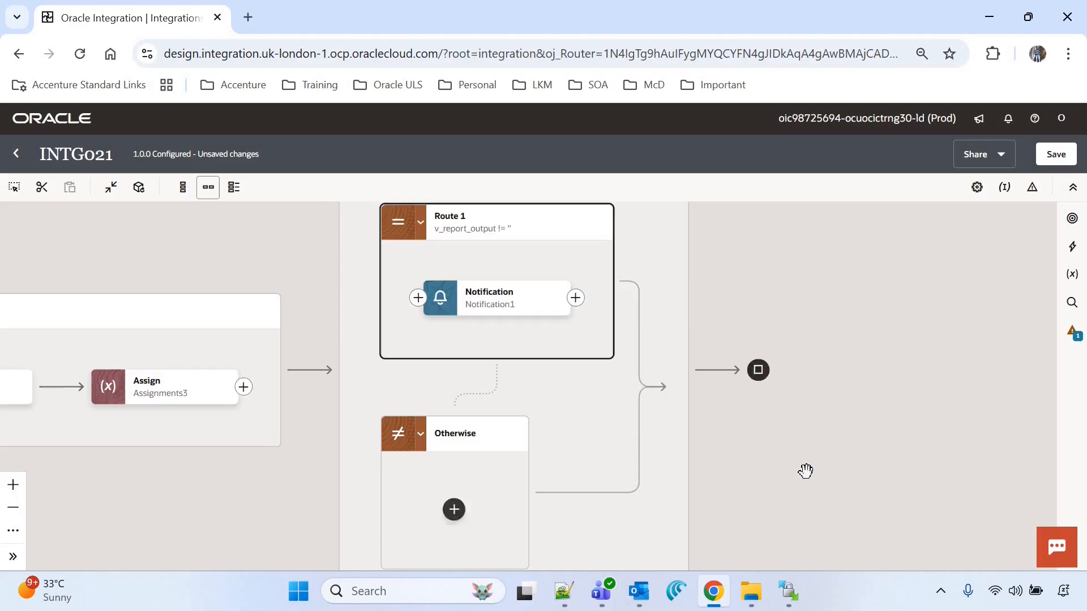
# - Insert a Notification action into the empty Otherwise branch
pyautogui.scroll(-1, 805, 471)
pyautogui.click(453, 474)
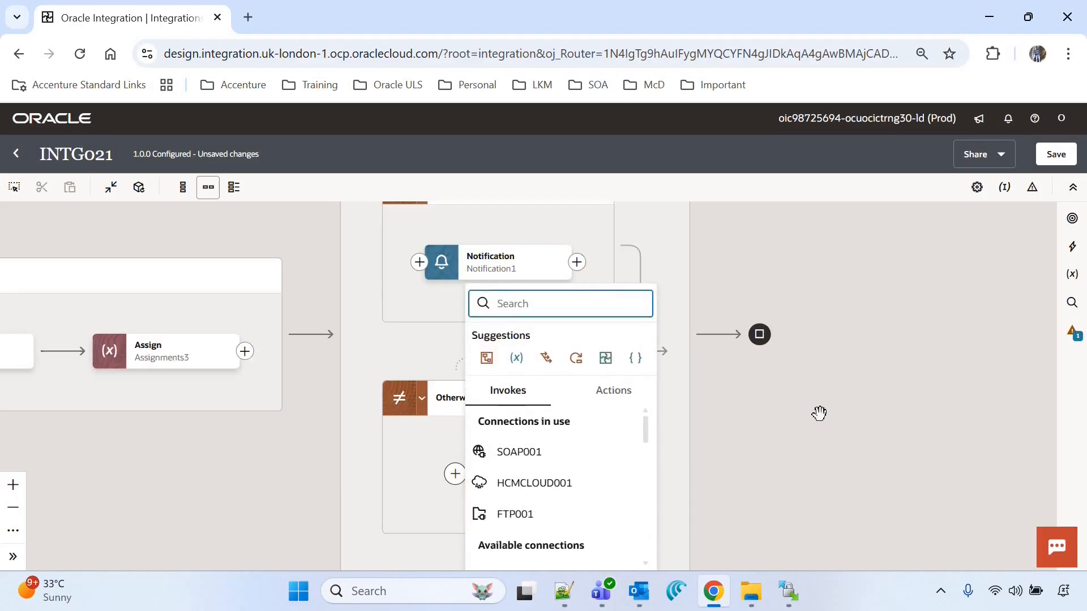
pyautogui.write('noti')
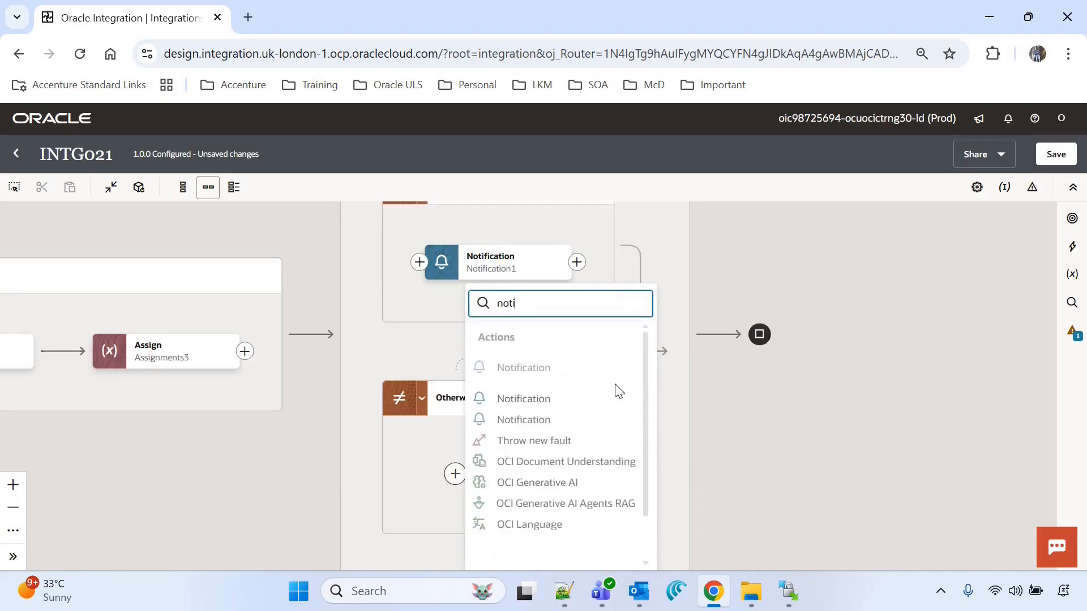
pyautogui.press('Return')
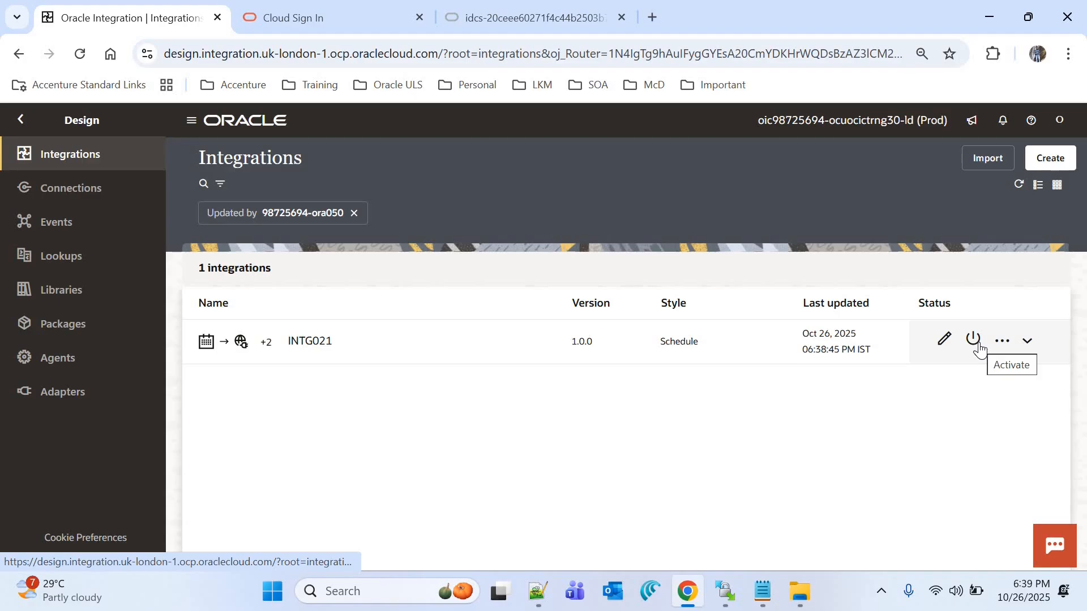
# - Activate the INTG021 integration with the Debug tracing level and open its run configuration
pyautogui.click(978, 344)
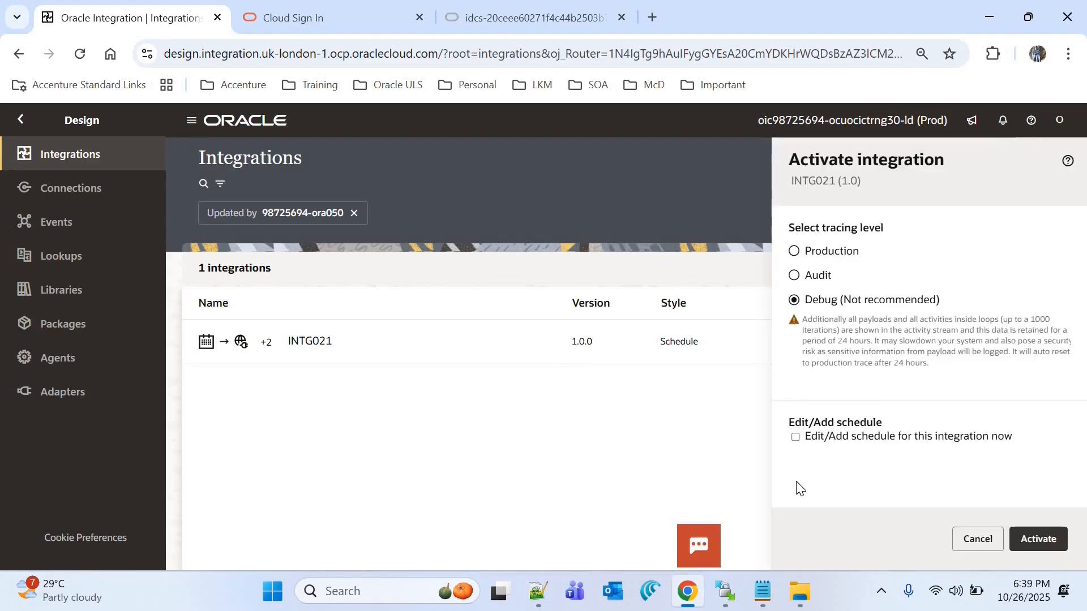
pyautogui.click(1036, 538)
pyautogui.click(1000, 341)
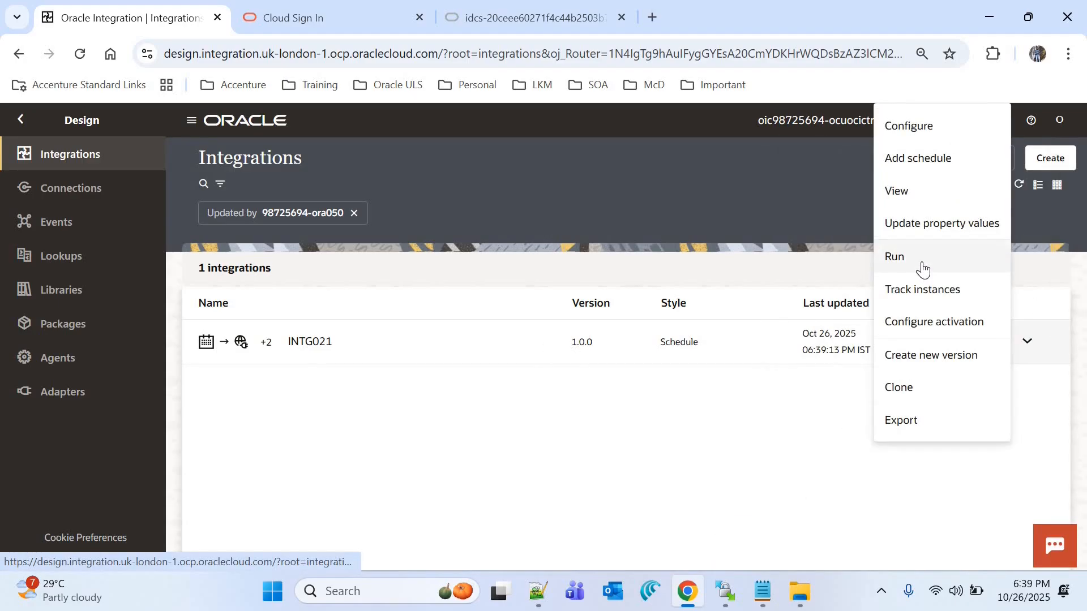
pyautogui.click(922, 252)
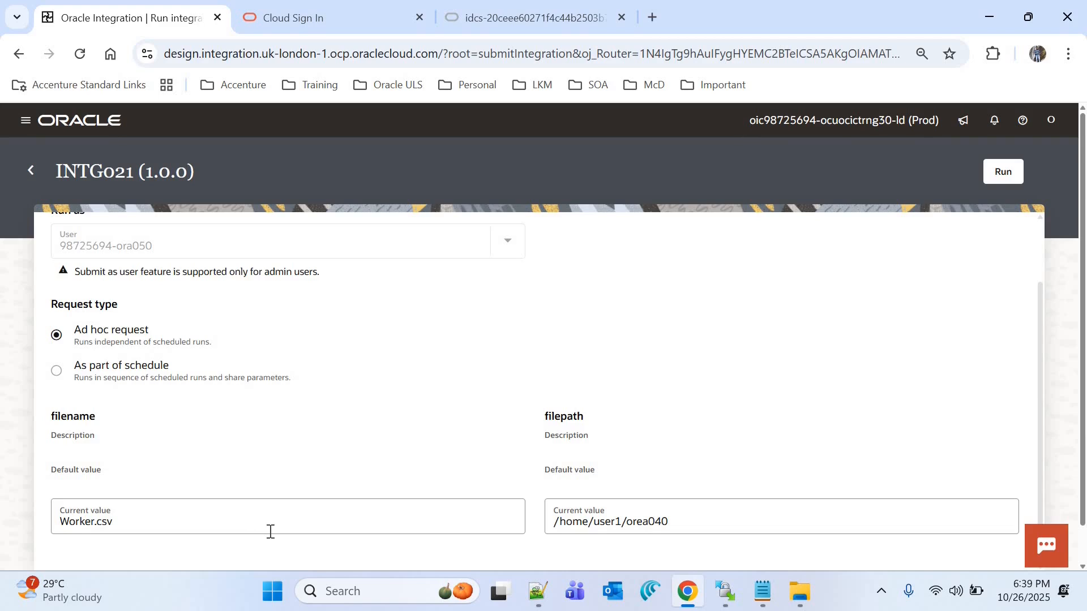
# - Switch to Worker.csv in WinSCP and change record 1's business unit to US Business Unit and record 2's legal employer to US Legal Entity
pyautogui.click(725, 592)
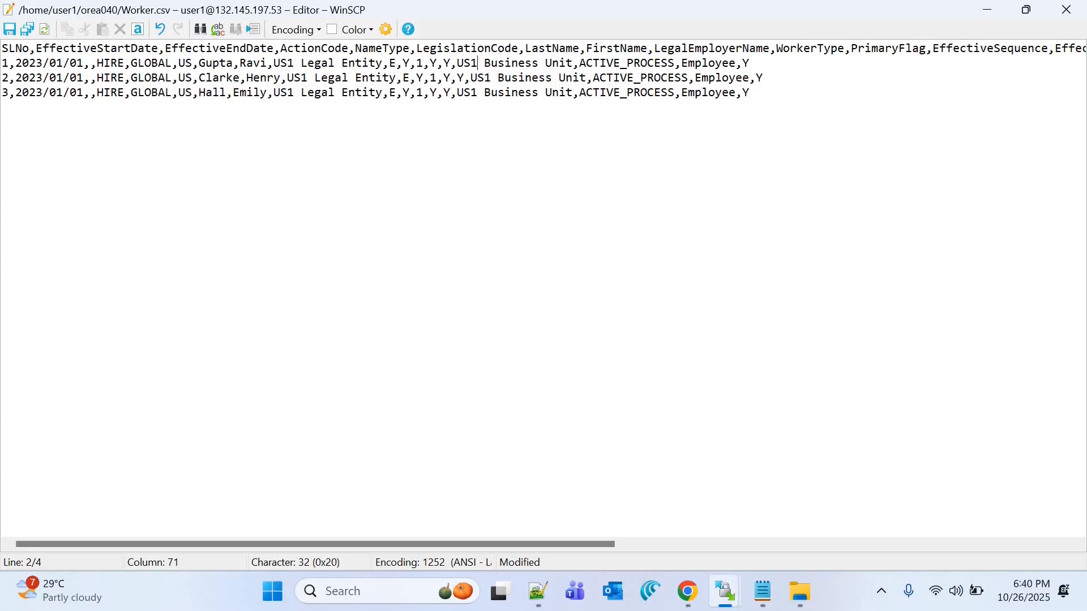
pyautogui.press('BackSpace')
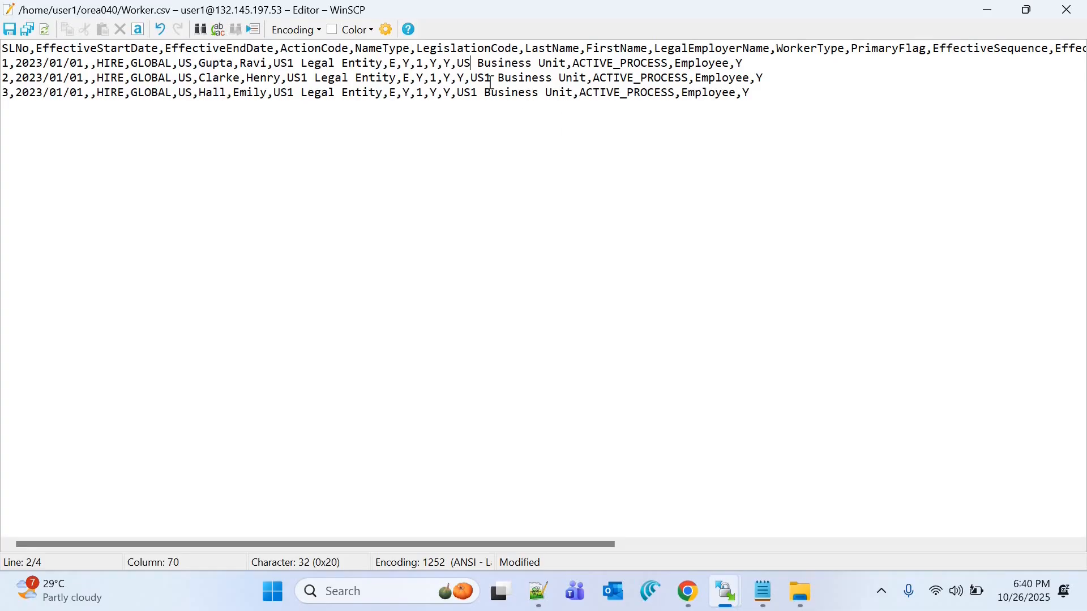
pyautogui.click(307, 79)
pyautogui.press('BackSpace')
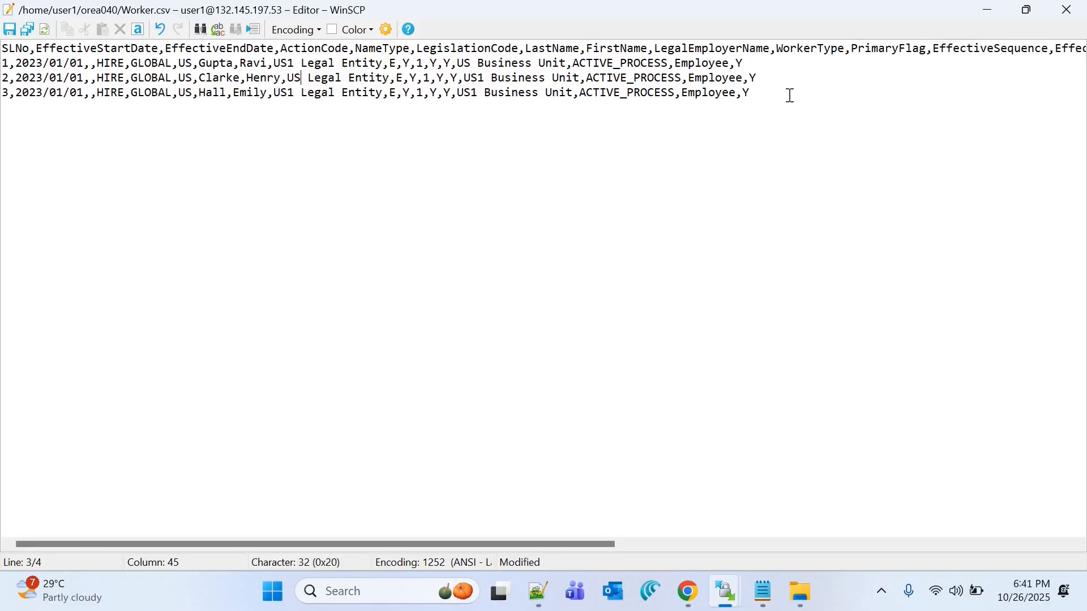
# - Return to Oracle Integration and run INTG021 as an ad hoc request with filename Worker.csv and filepath /home/user1/orea040
pyautogui.hotkey('alt', 'Tab')
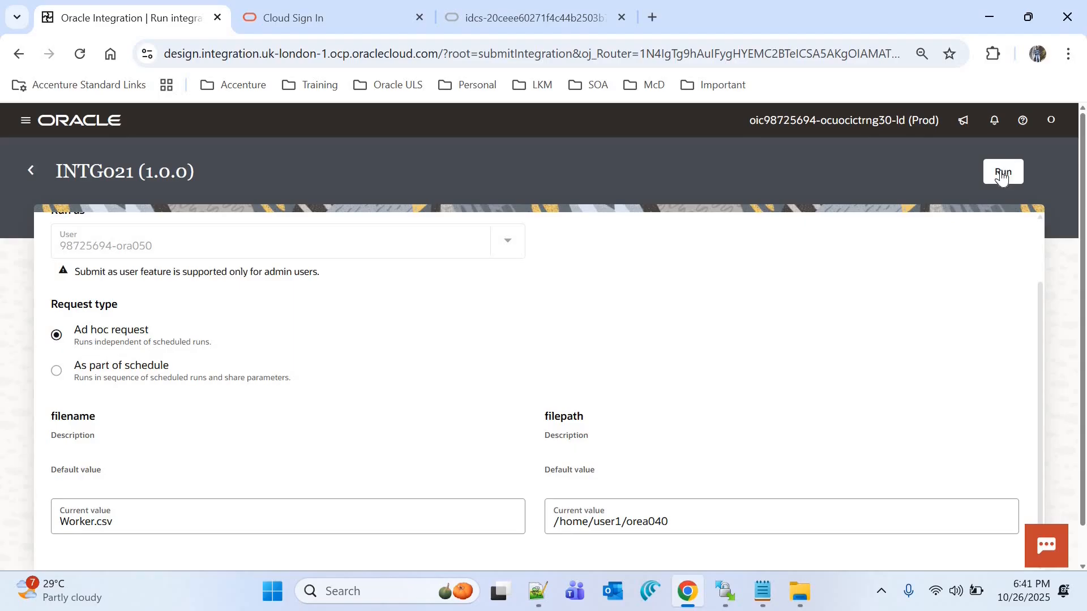
pyautogui.click(1001, 173)
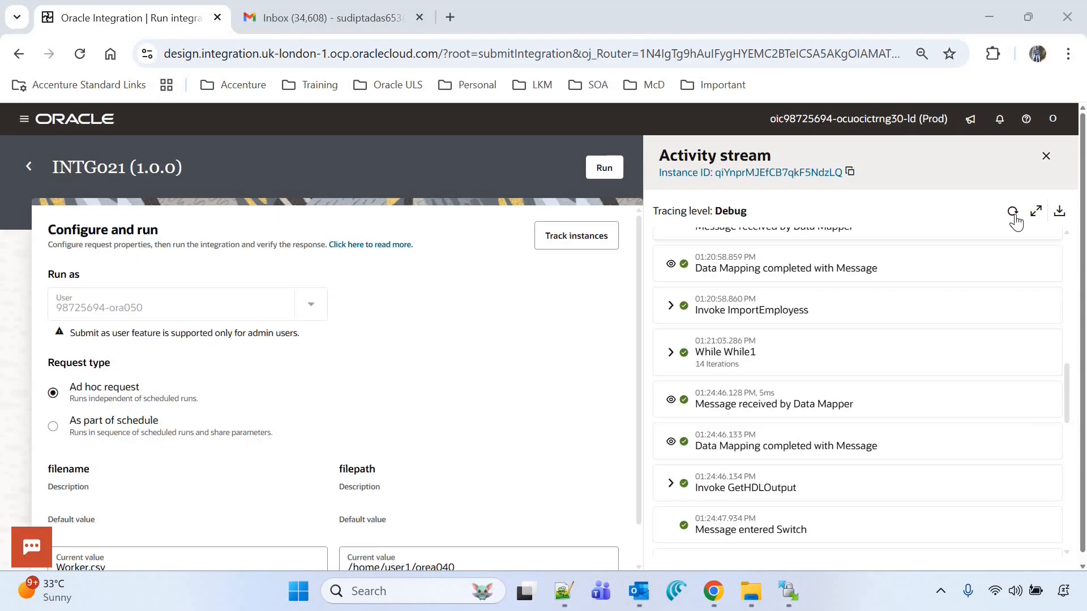
# - Examine the run's activity stream for the Switch routing, the CallHDLErrorReport and WriteStageBIP entries, and the value assigned to v_report_output
pyautogui.scroll(2, 1057, 371)
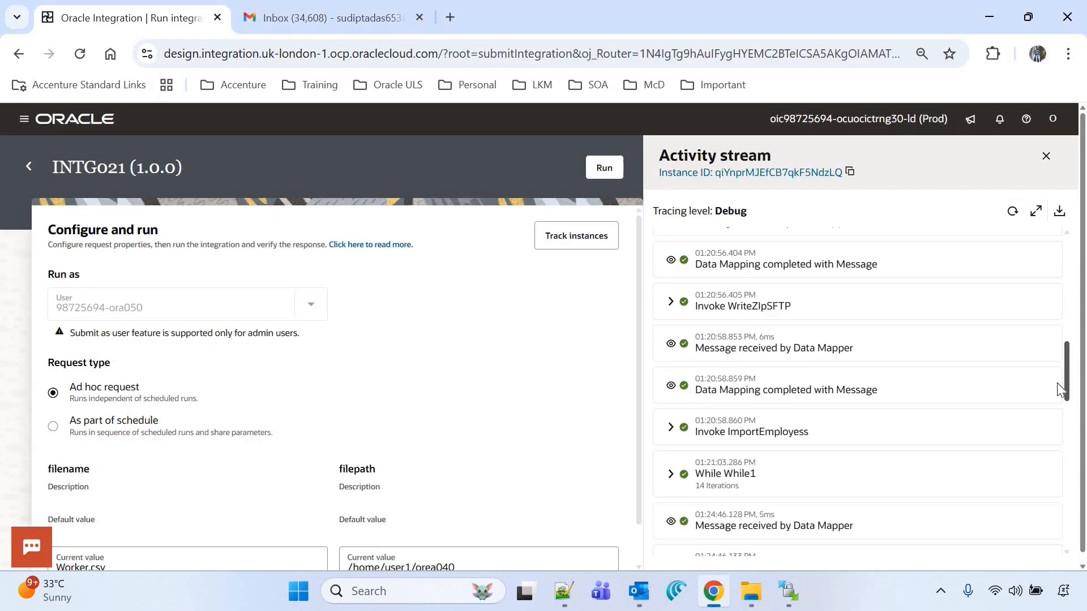
pyautogui.moveTo(1057, 383); pyautogui.dragTo(1067, 539)
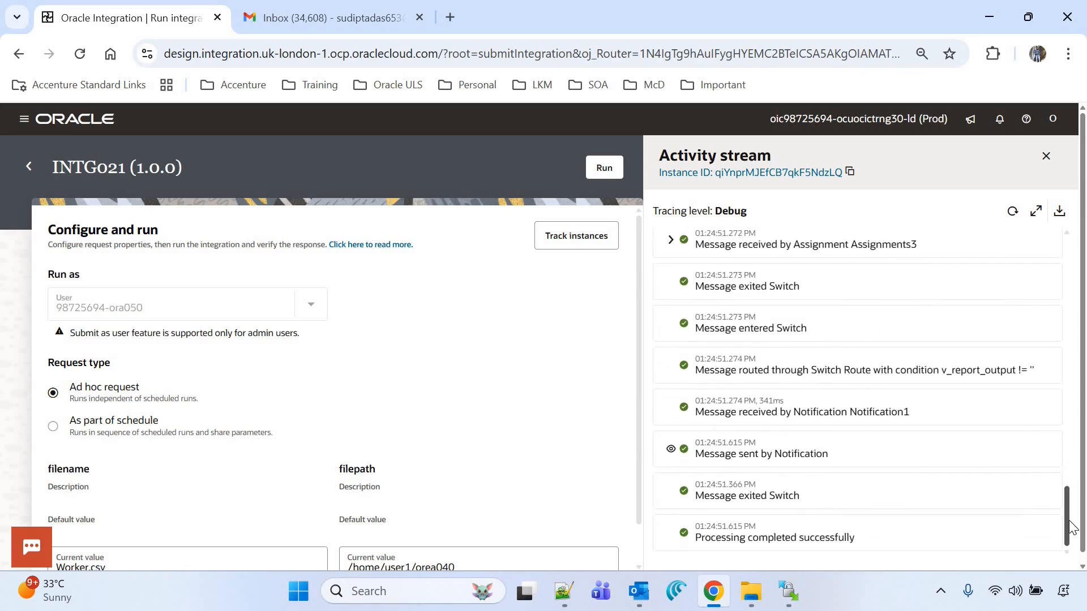
pyautogui.moveTo(1066, 516); pyautogui.dragTo(967, 388)
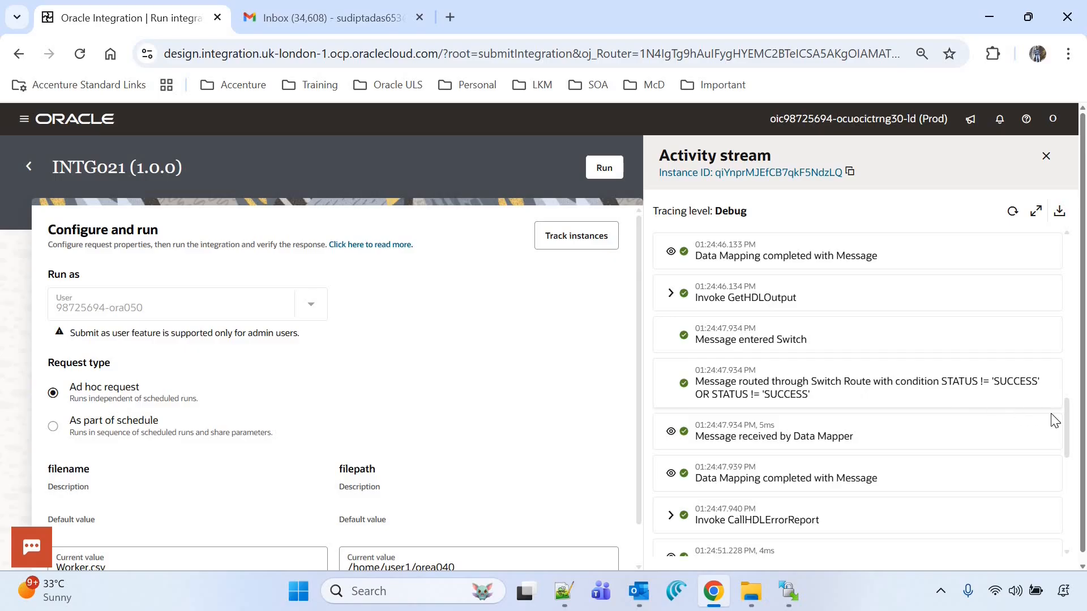
pyautogui.moveTo(1064, 420); pyautogui.dragTo(779, 433)
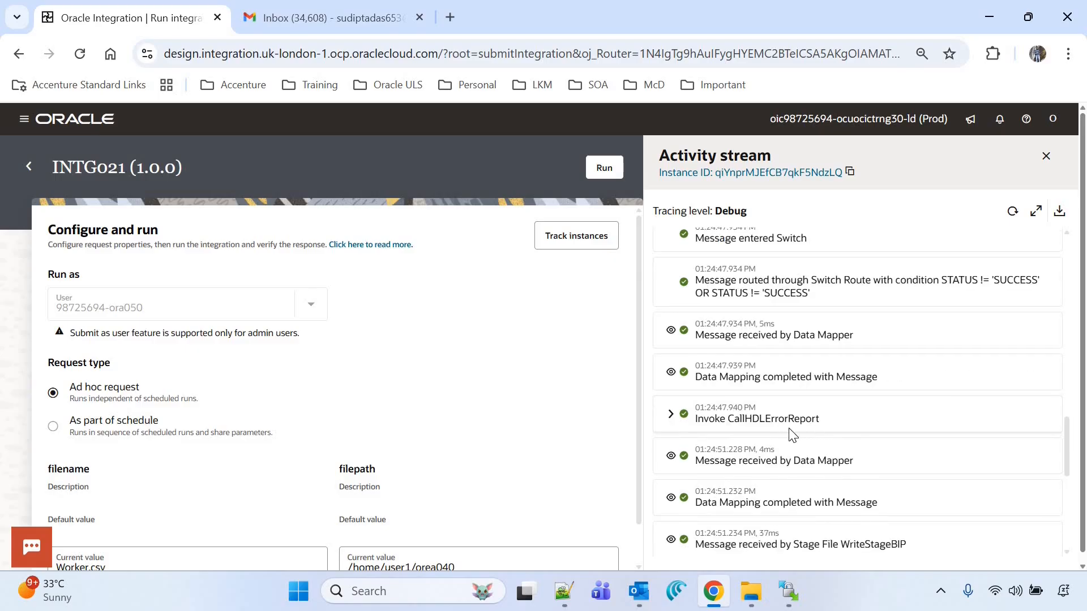
pyautogui.scroll(-5, 1067, 451)
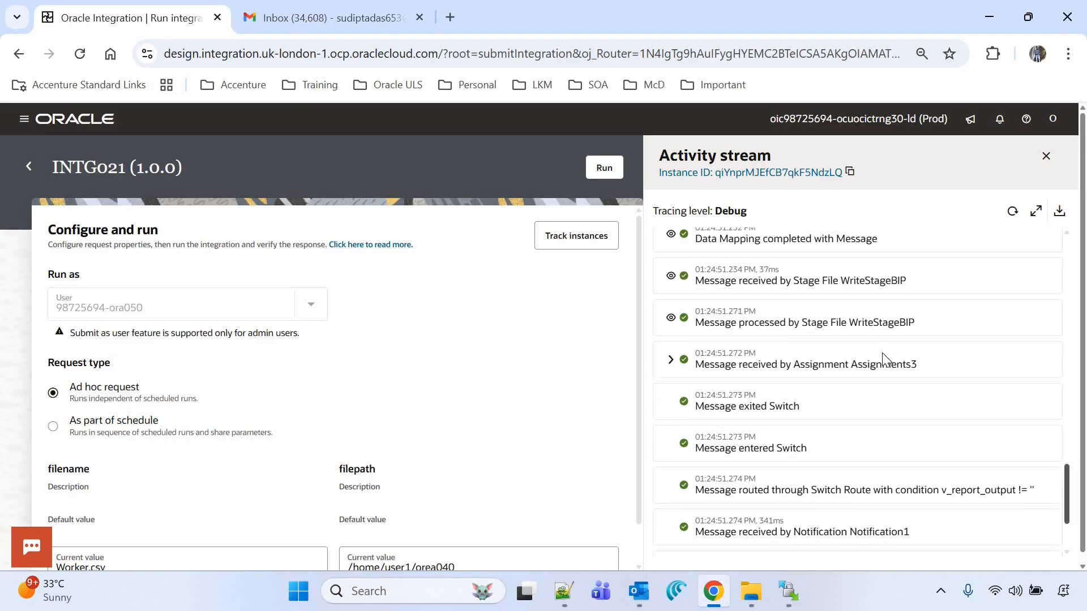
pyautogui.click(671, 361)
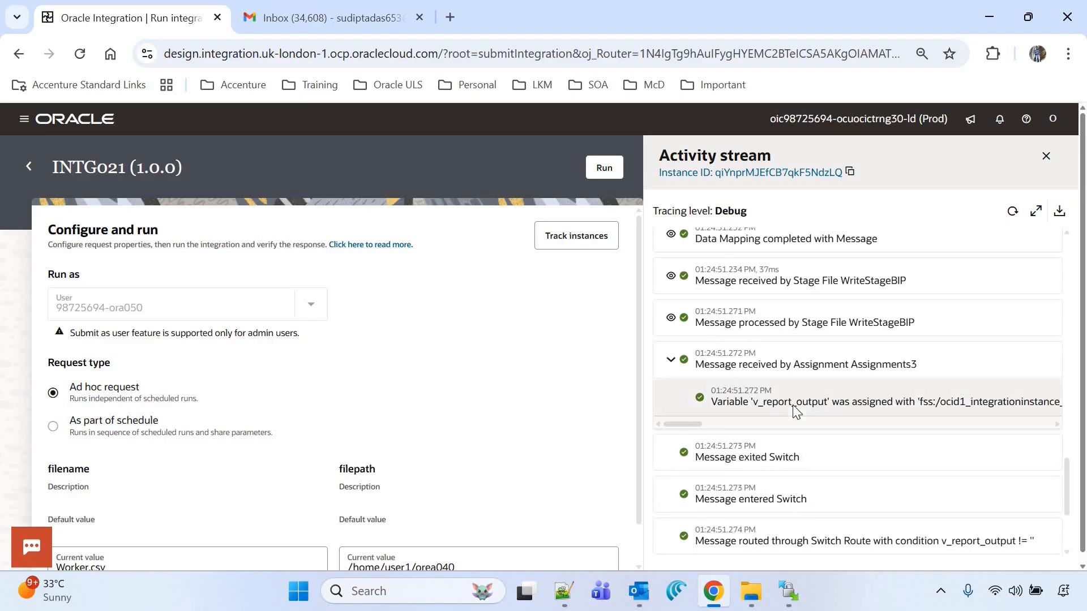
pyautogui.moveTo(706, 425)
pyautogui.mouseDown()
pyautogui.moveTo(722, 426)
pyautogui.moveTo(697, 433)
pyautogui.mouseUp()
pyautogui.scroll(-3, 924, 393)
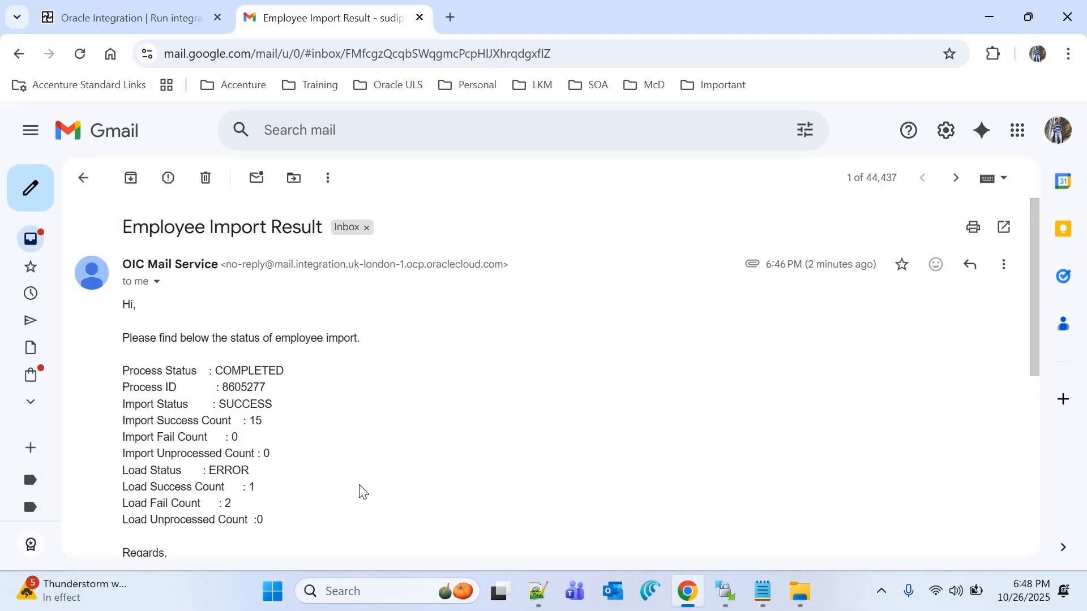
# - Download the HDL Error Report.csv attachment from the Employee Import Result email
pyautogui.scroll(-3, 1034, 419)
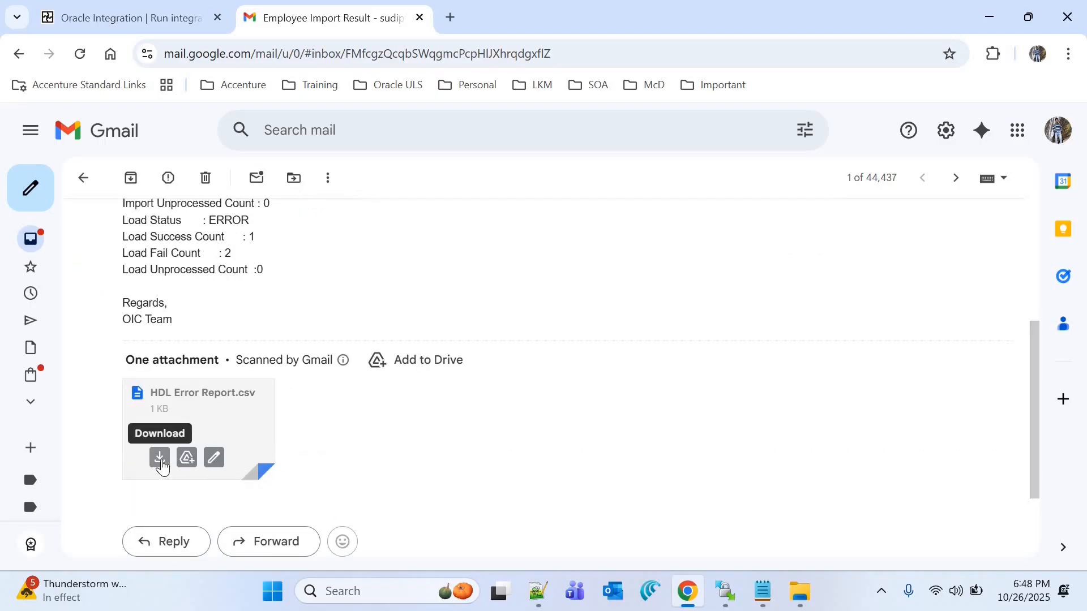
pyautogui.click(160, 458)
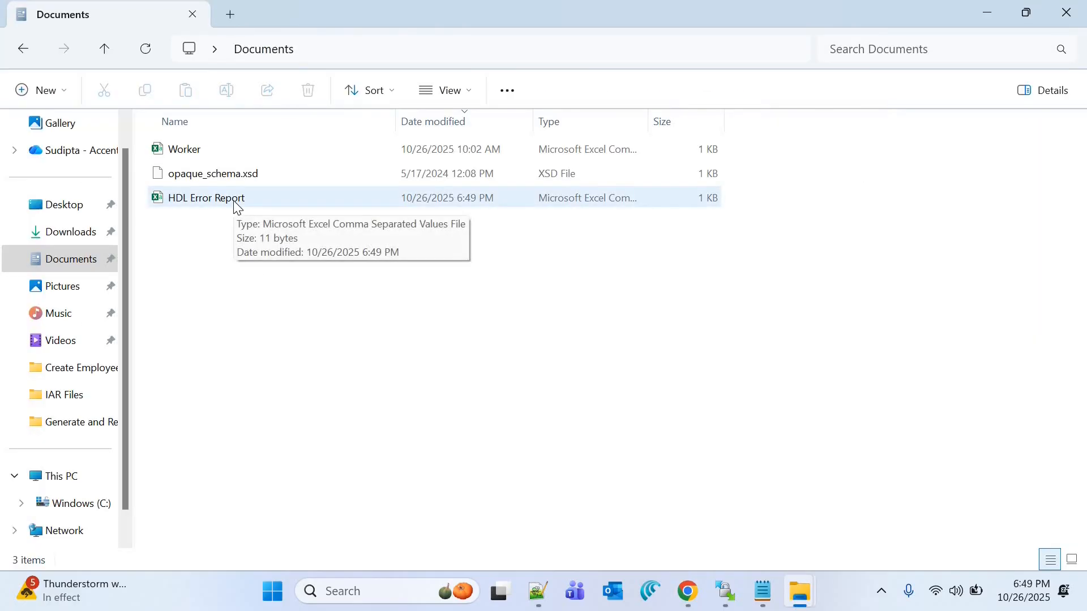
# - Open the downloaded HDL Error Report in Excel and examine the error messages and component of the failed records
pyautogui.doubleClick(236, 207)
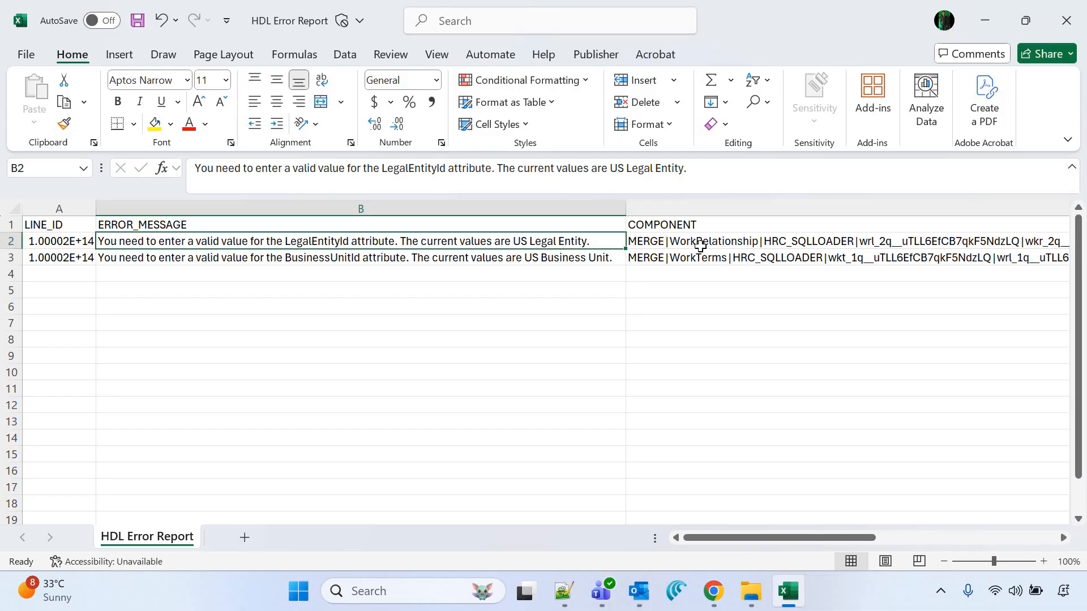
pyautogui.click(743, 242)
pyautogui.click(359, 257)
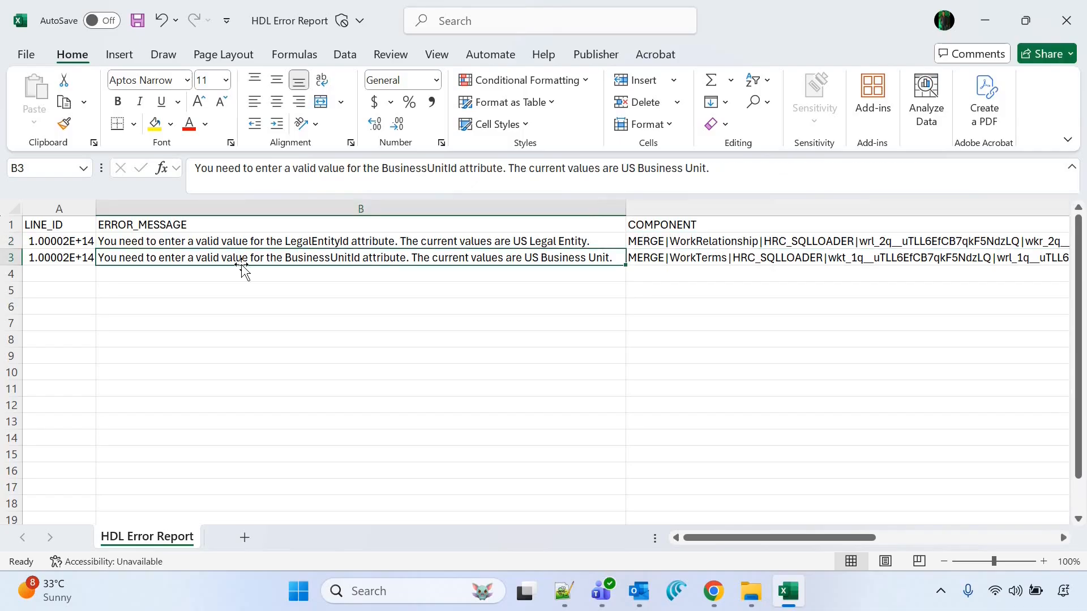